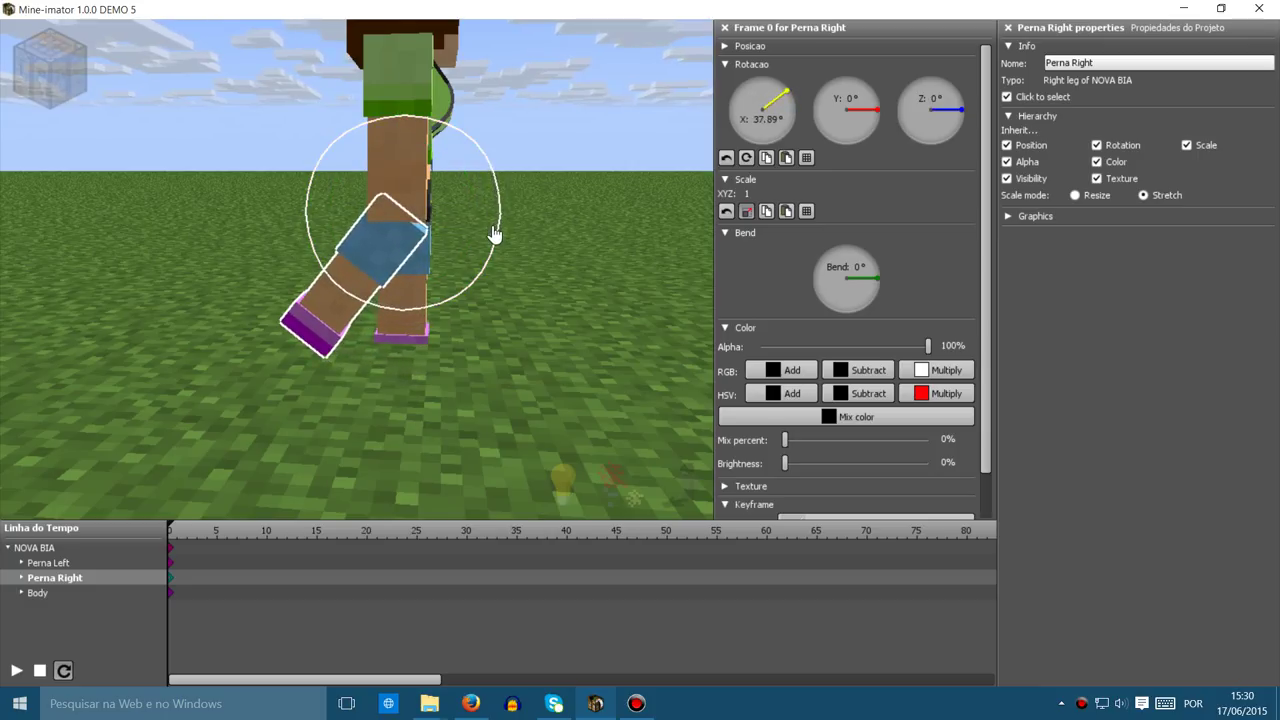
Swing Perna Left forward at frame 0 to an X rotation of about -34.8°.
{"action": "left_click", "coordinate": [414, 331]}
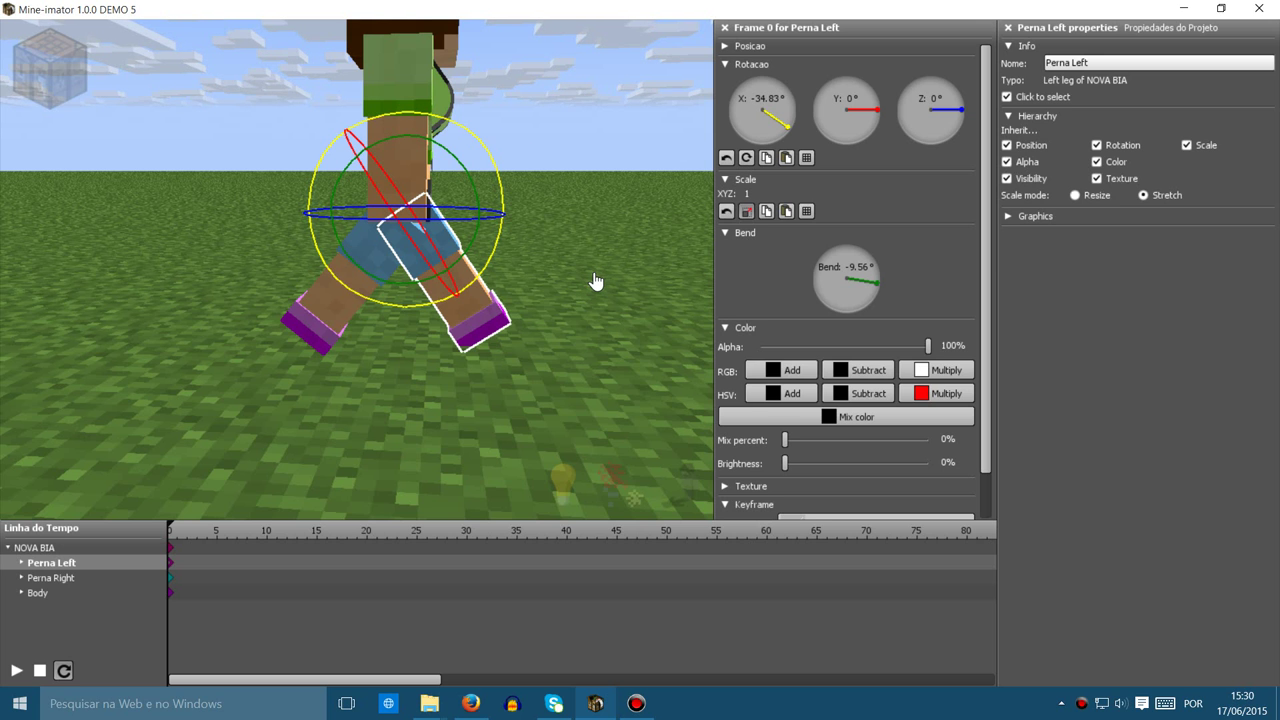
{"action": "right_click_drag", "start_coordinate": [670, 188], "coordinate": [600, 220]}
{"action": "key", "text": "s"}
{"action": "key", "text": "d"}
{"action": "key", "text": "a"}
{"action": "right_click_drag", "start_coordinate": [346, 263], "coordinate": [343, 266]}
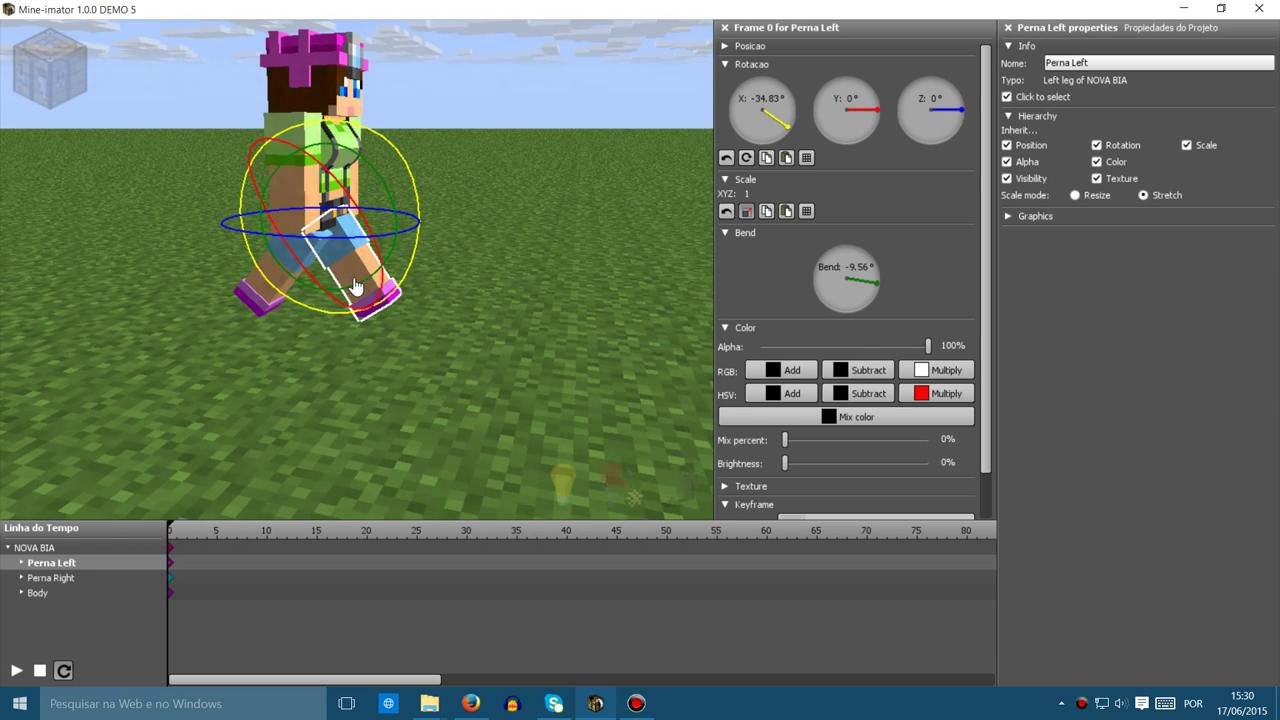
Reverse the stride at frame 10, rotating Perna Left to about 39.6° and Perna Right to about -35.4° on X.
{"action": "left_click_drag", "start_coordinate": [172, 535], "coordinate": [268, 543]}
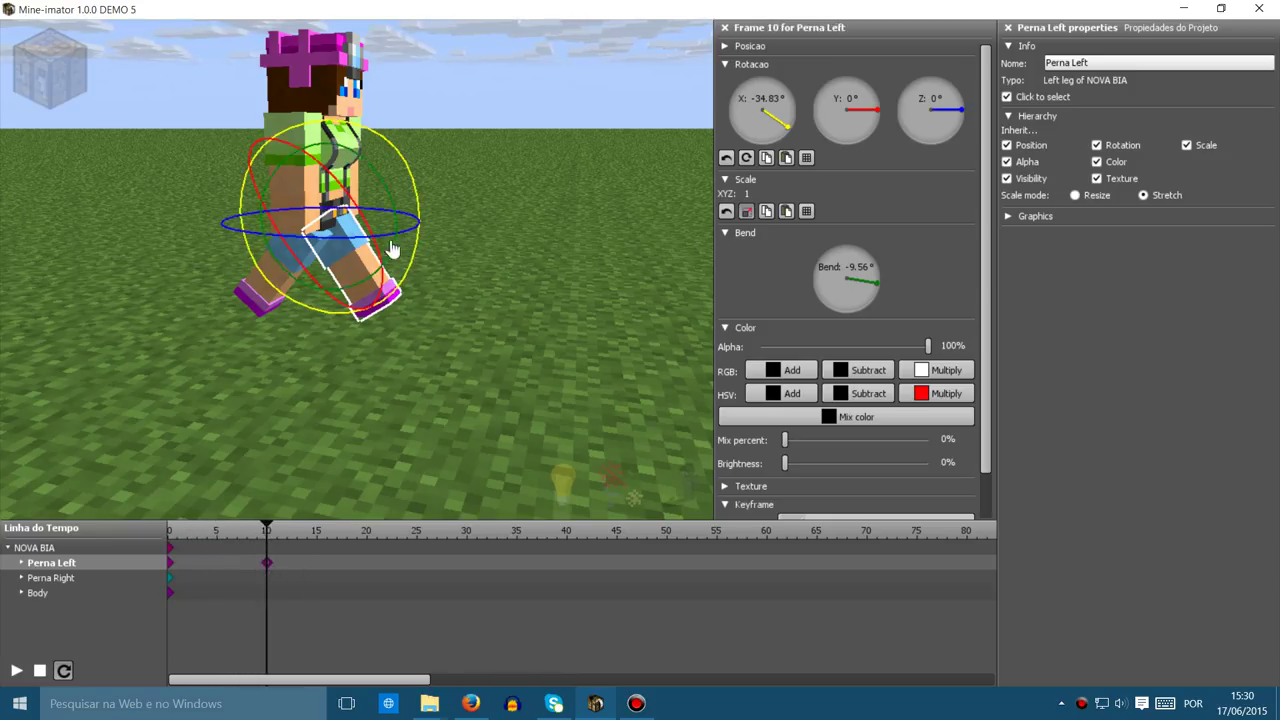
{"action": "left_click_drag", "start_coordinate": [420, 187], "coordinate": [382, 286]}
{"action": "left_click", "coordinate": [264, 580]}
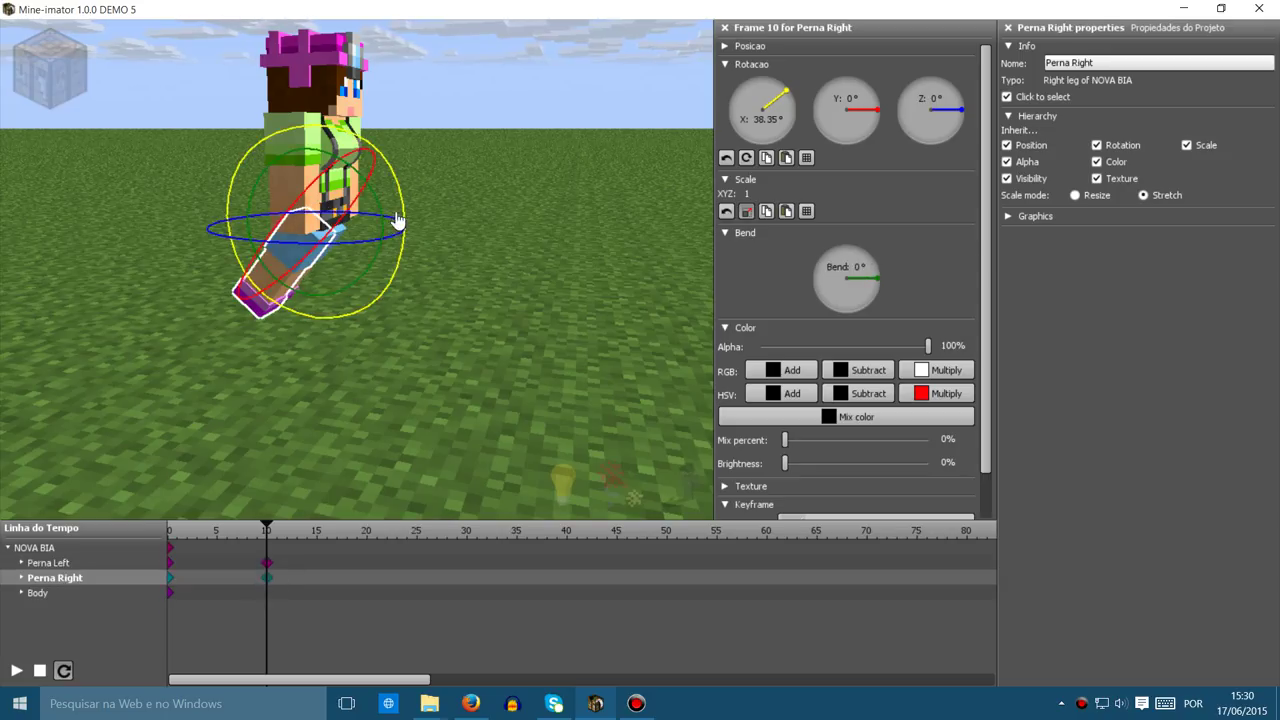
{"action": "left_click_drag", "start_coordinate": [408, 214], "coordinate": [323, 107]}
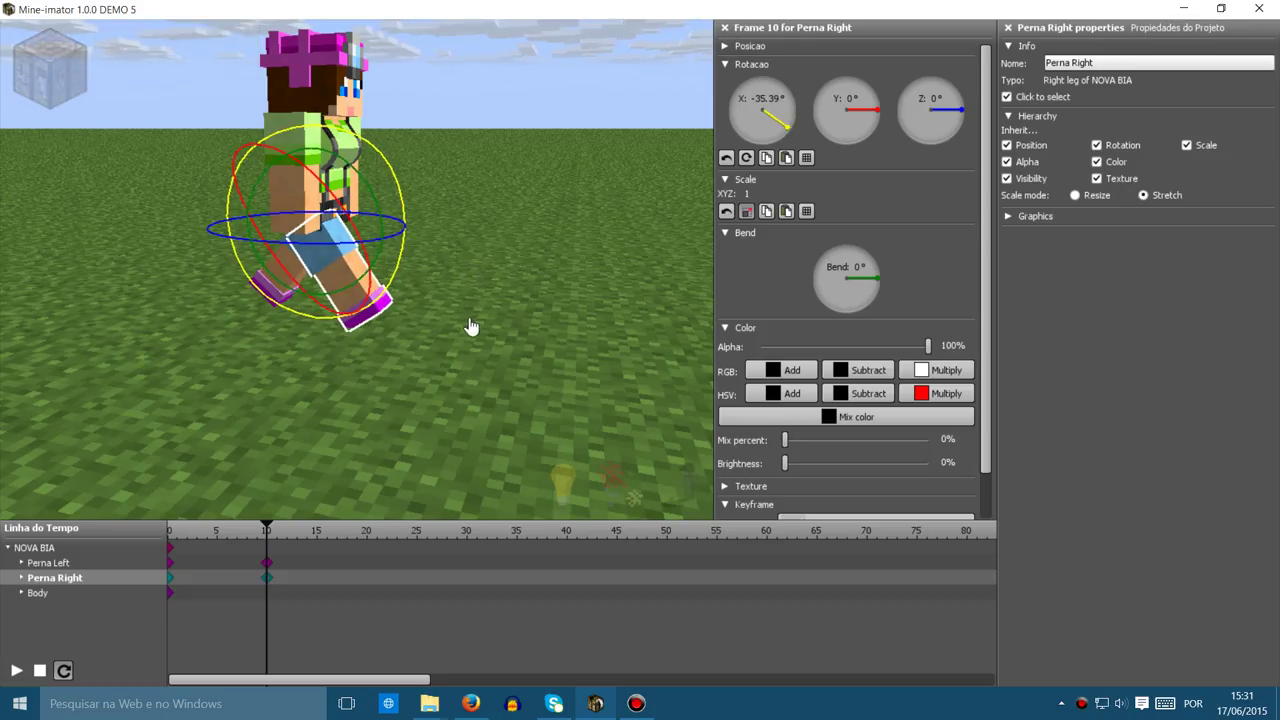
{"action": "left_click", "coordinate": [470, 333]}
Play the leg animation from frame 0 and check NOVA BIA's keyframe there.
{"action": "left_click_drag", "start_coordinate": [267, 535], "coordinate": [148, 528]}
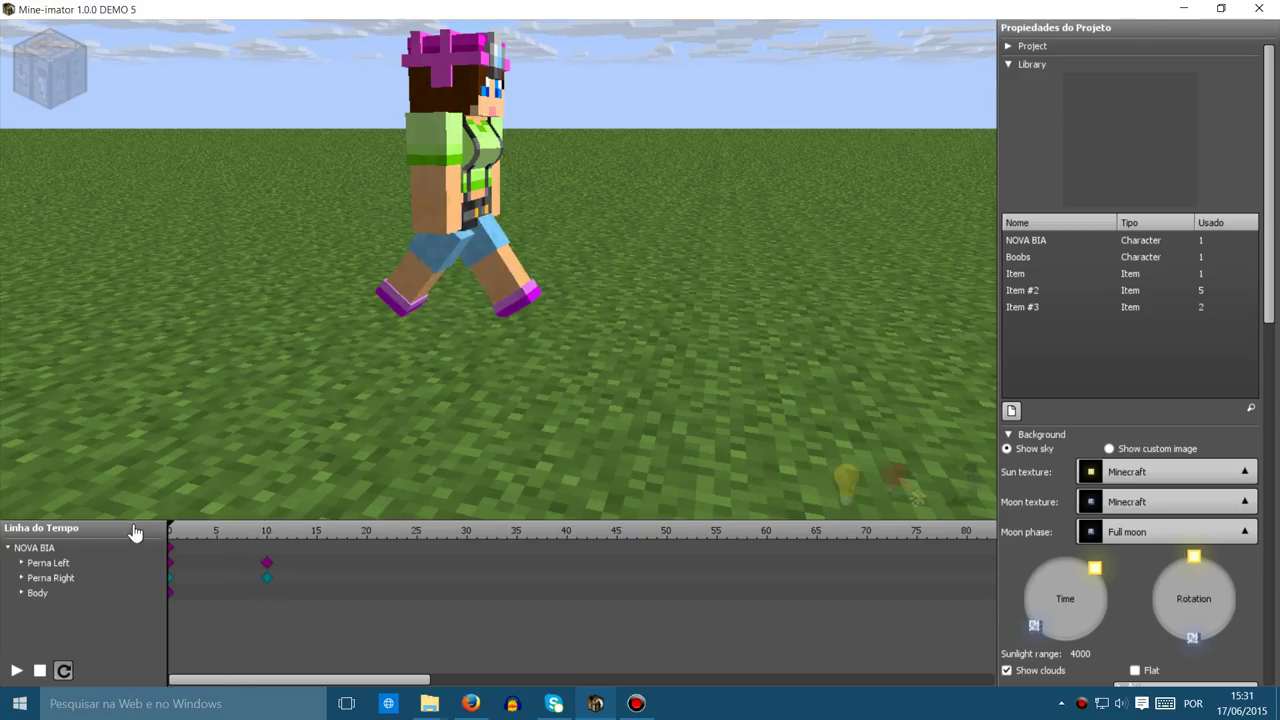
{"action": "key", "text": "space"}
{"action": "left_click", "coordinate": [171, 550]}
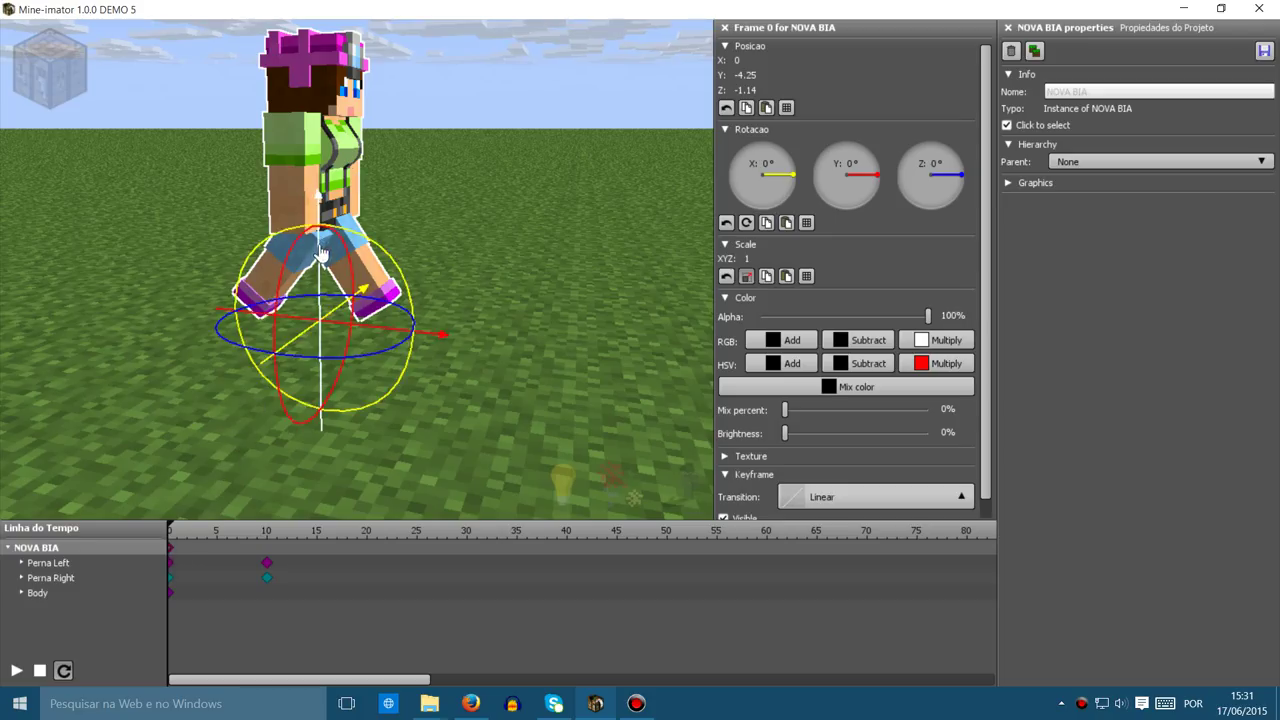
{"action": "left_click", "coordinate": [229, 545]}
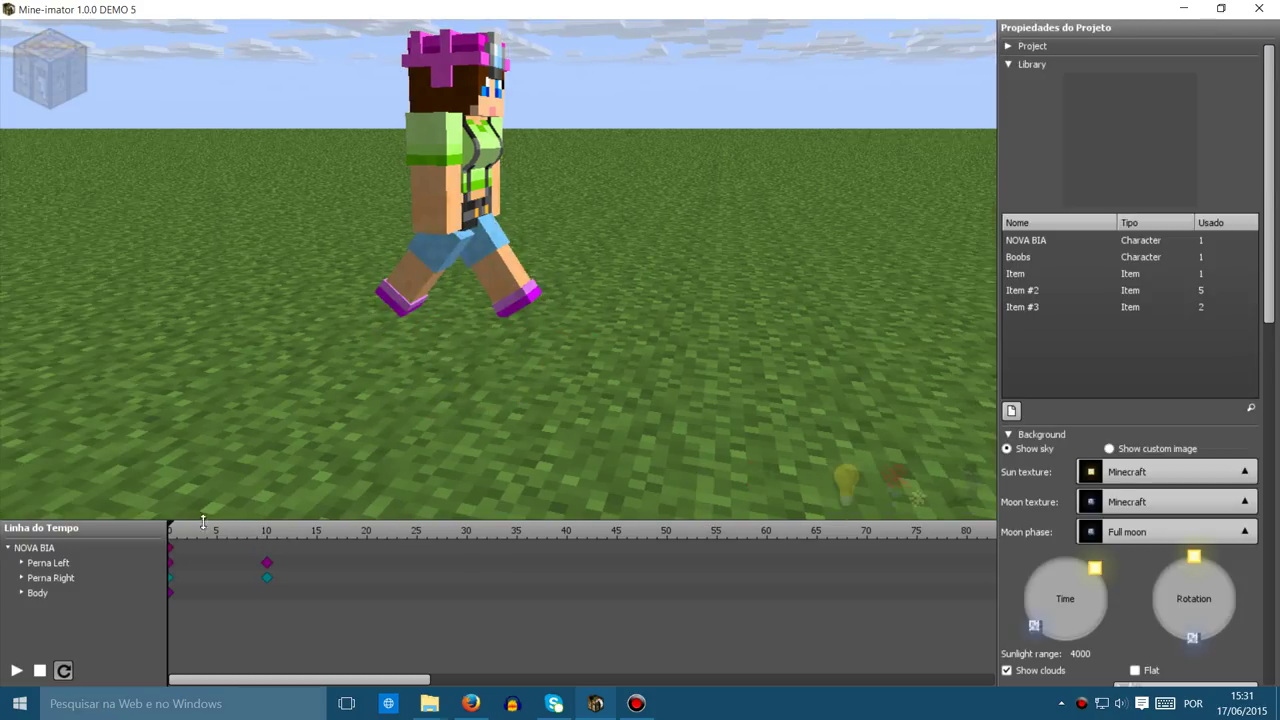
Keyframe a vertical bob on NOVA BIA with Z position 0.04 at frame 5 and -1.32 at frame 10, and play it.
{"action": "left_click_drag", "start_coordinate": [173, 535], "coordinate": [218, 537]}
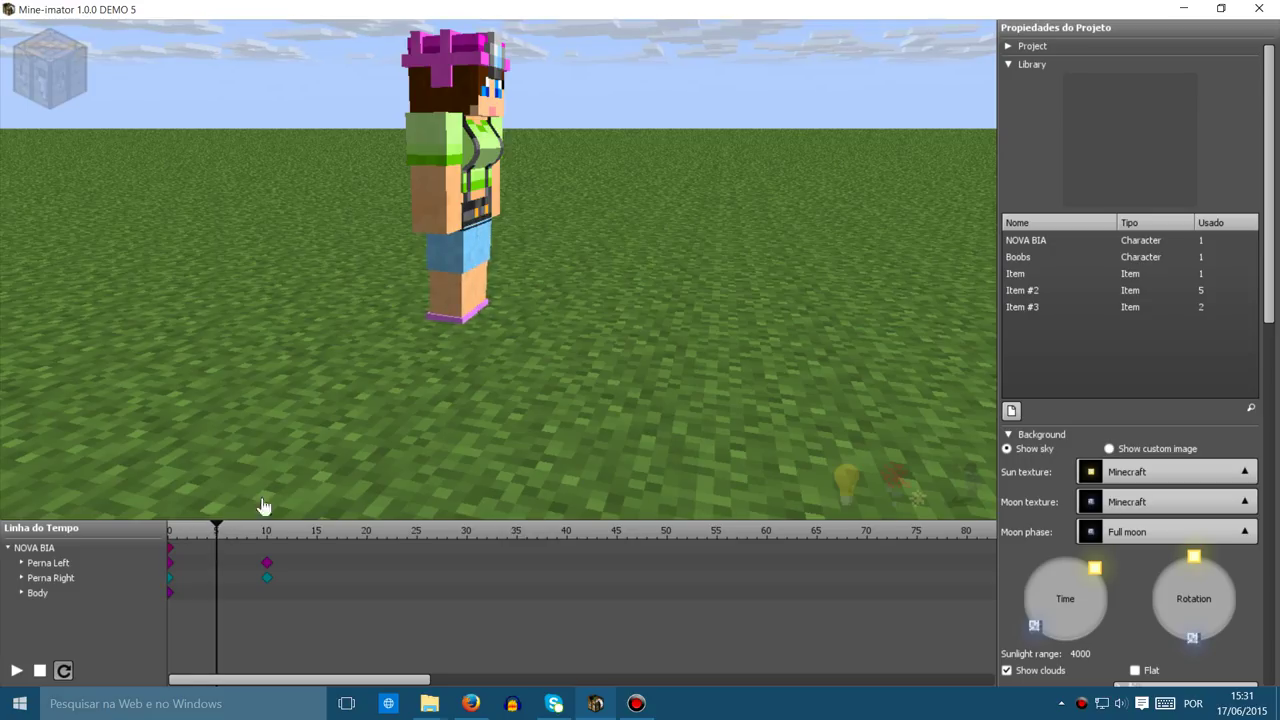
{"action": "left_click", "coordinate": [491, 120]}
{"action": "left_click_drag", "start_coordinate": [321, 281], "coordinate": [320, 272]}
{"action": "left_click_drag", "start_coordinate": [220, 535], "coordinate": [270, 557]}
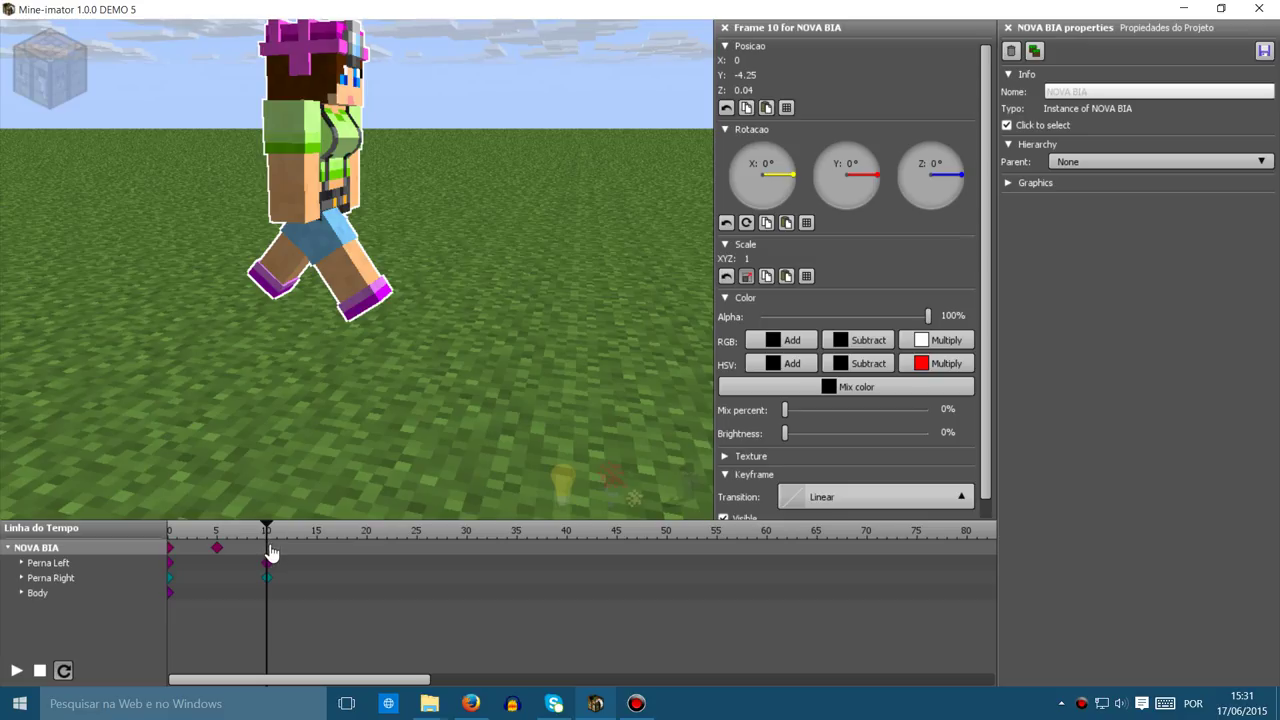
{"action": "left_click", "coordinate": [268, 549]}
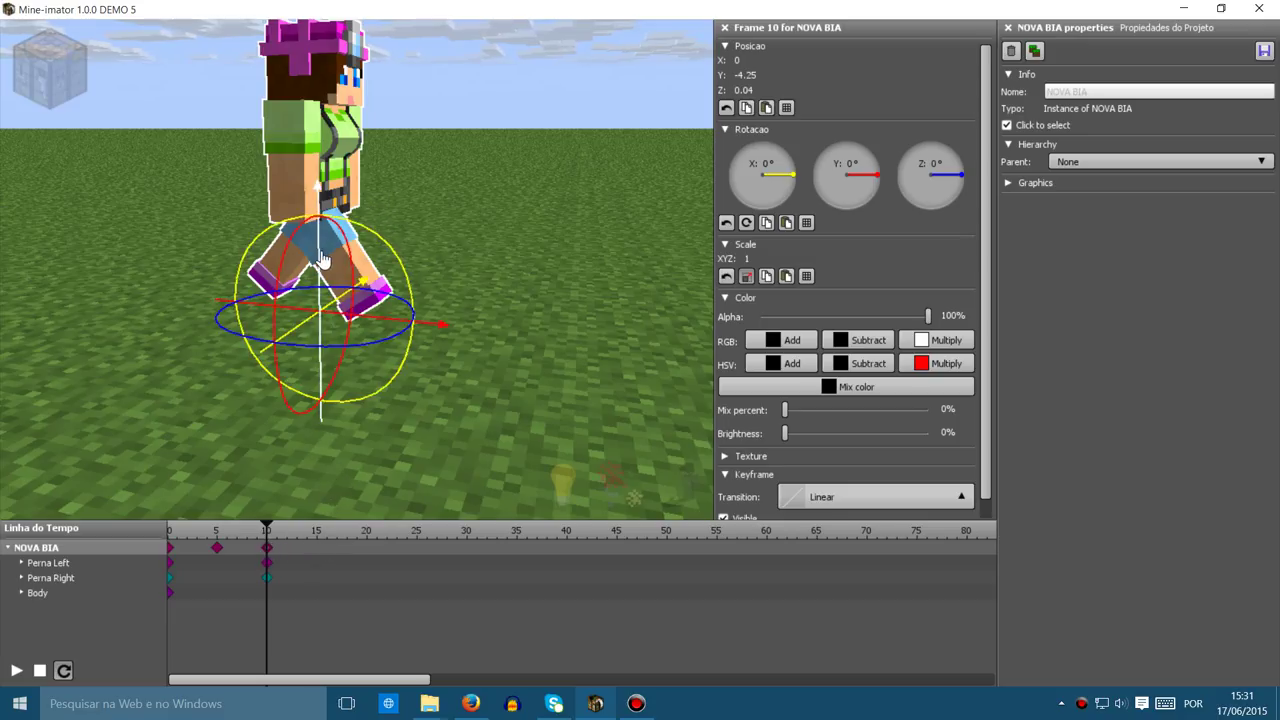
{"action": "left_click_drag", "start_coordinate": [320, 262], "coordinate": [325, 268]}
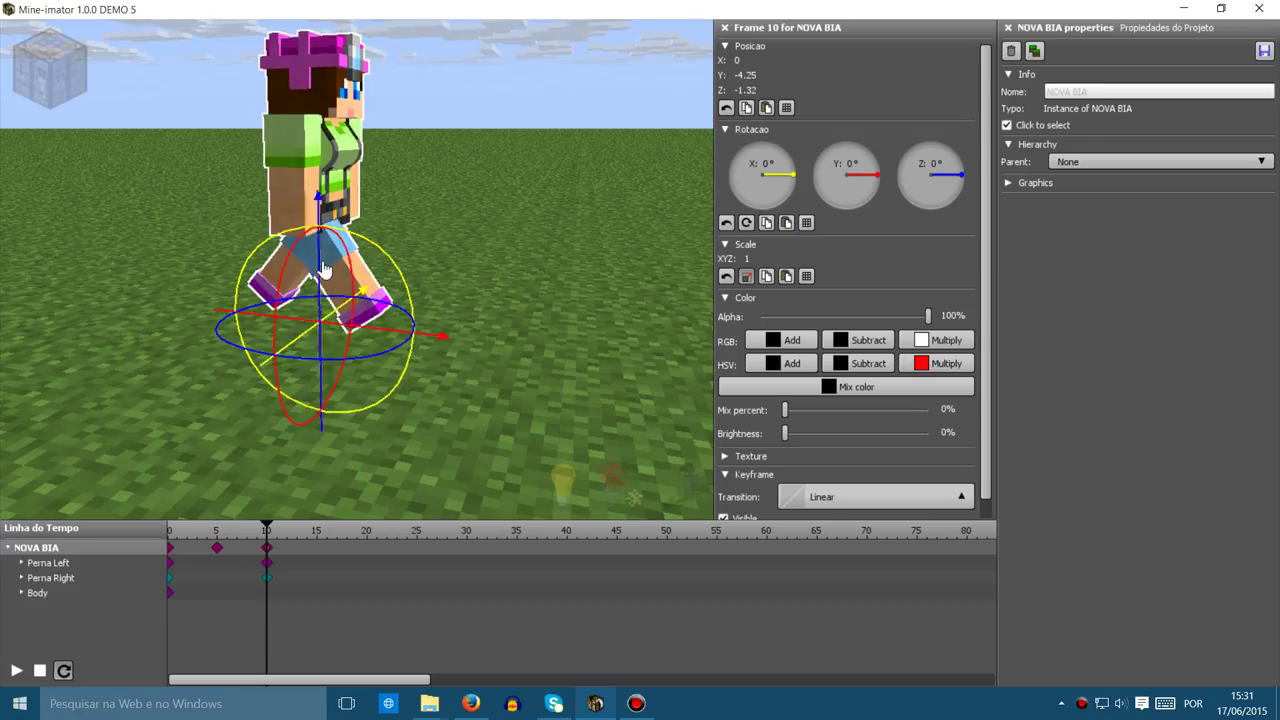
{"action": "left_click", "coordinate": [494, 235]}
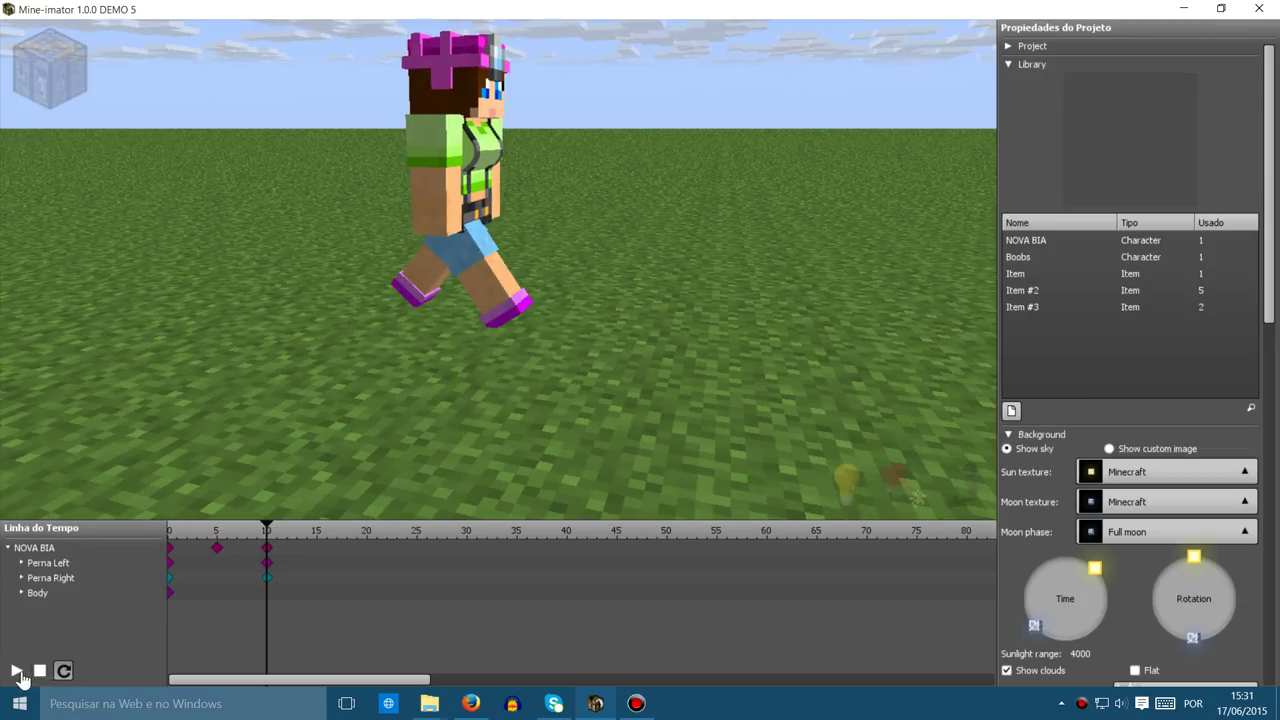
{"action": "left_click", "coordinate": [18, 670]}
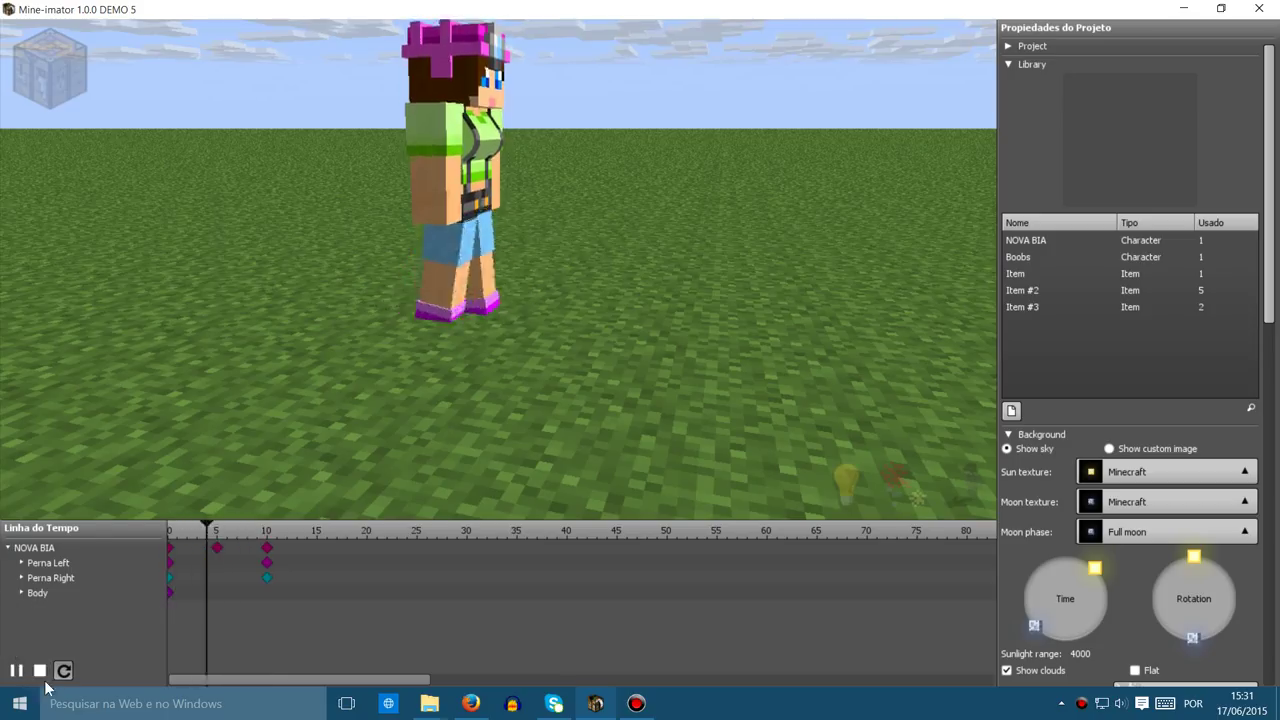
Copy the frame 0 keyframes of Perna Left and Perna Right to frame 20.
{"action": "left_click", "coordinate": [174, 594]}
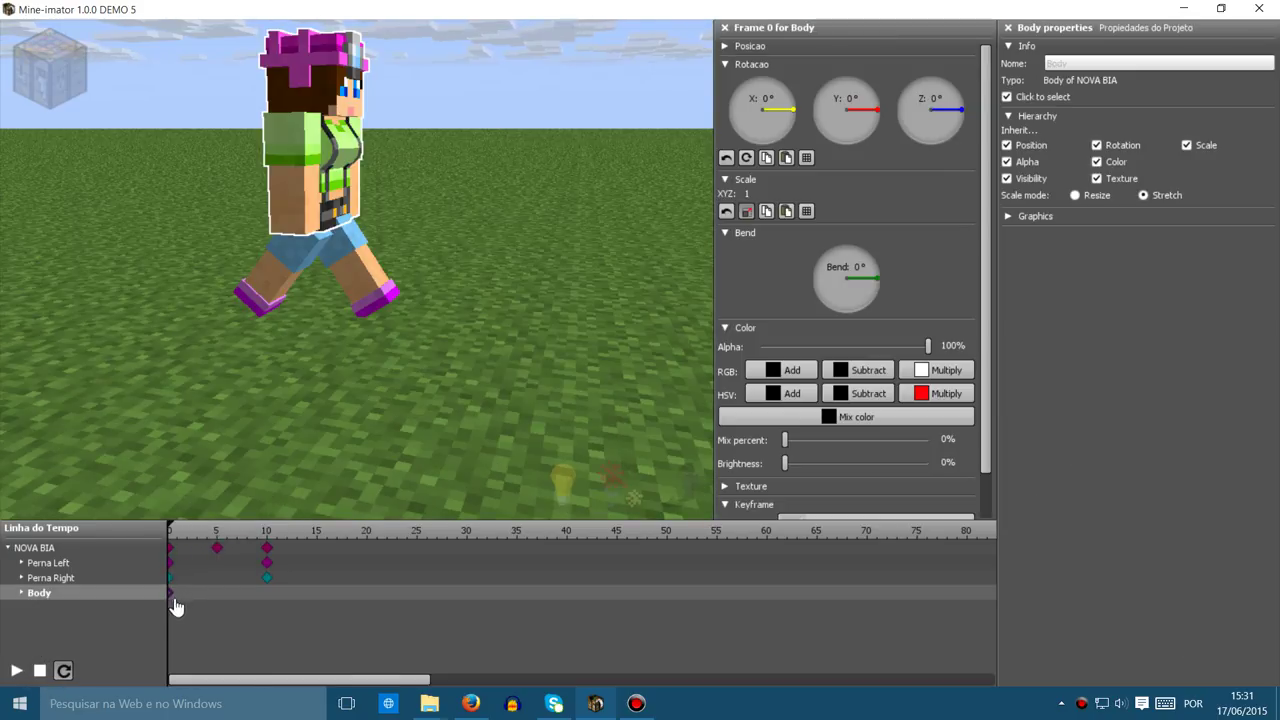
{"action": "left_click", "coordinate": [171, 578]}
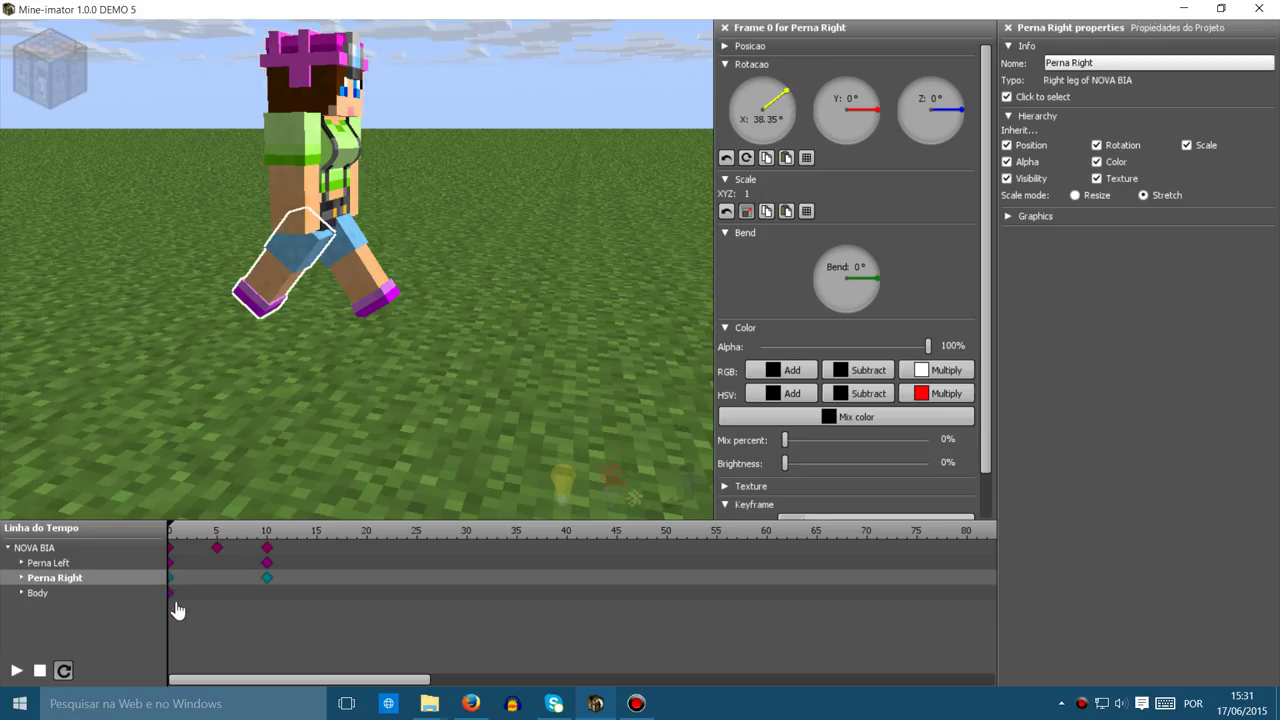
{"action": "left_click", "coordinate": [189, 580]}
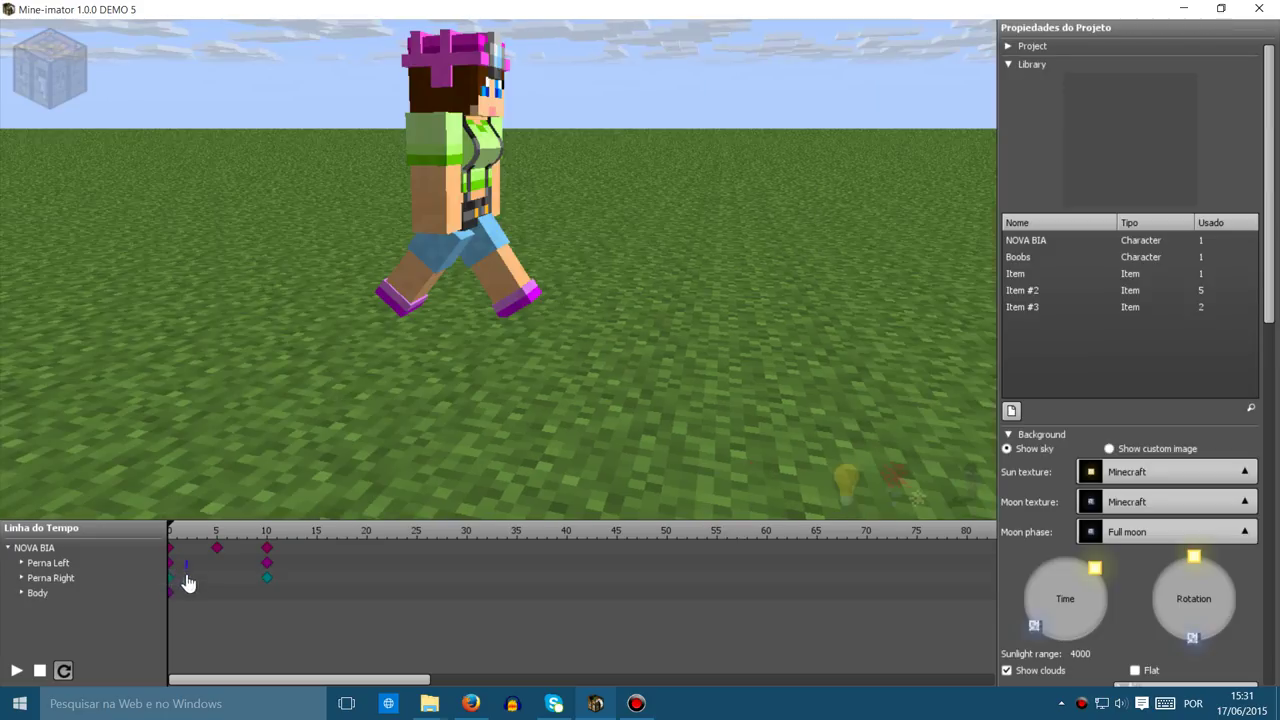
{"action": "left_click_drag", "start_coordinate": [155, 590], "coordinate": [157, 591]}
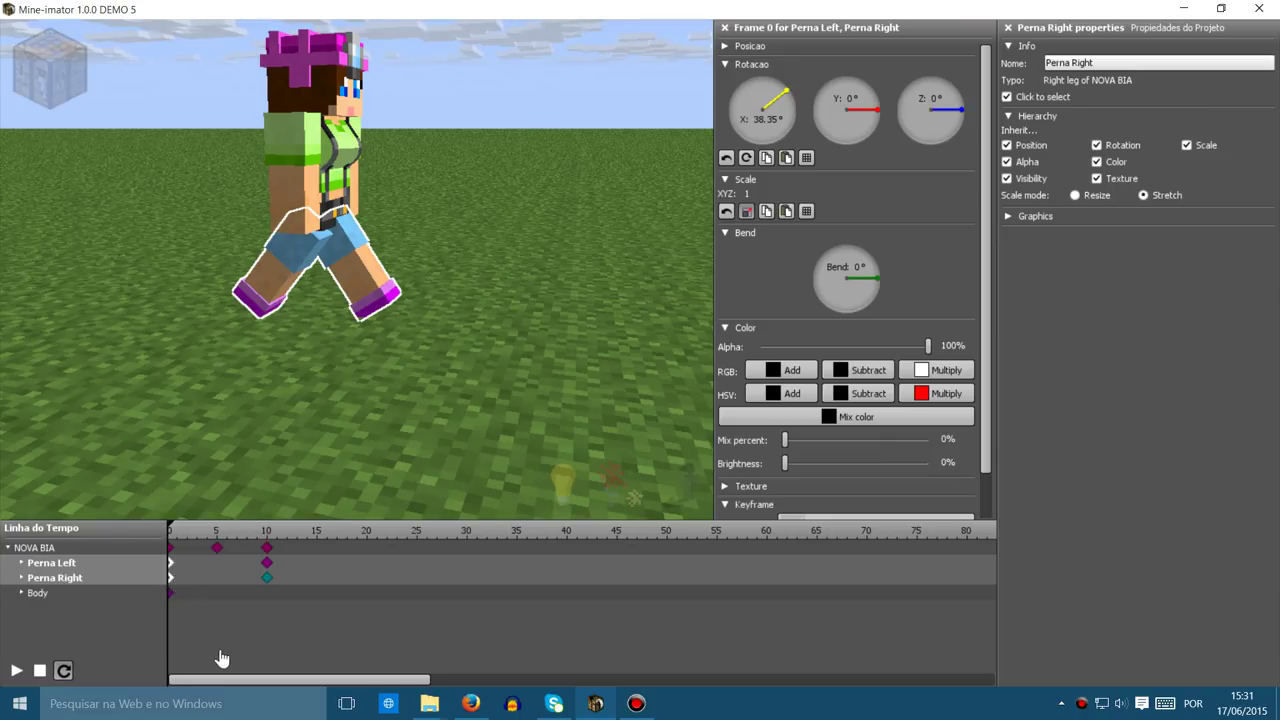
{"action": "left_click", "coordinate": [370, 568]}
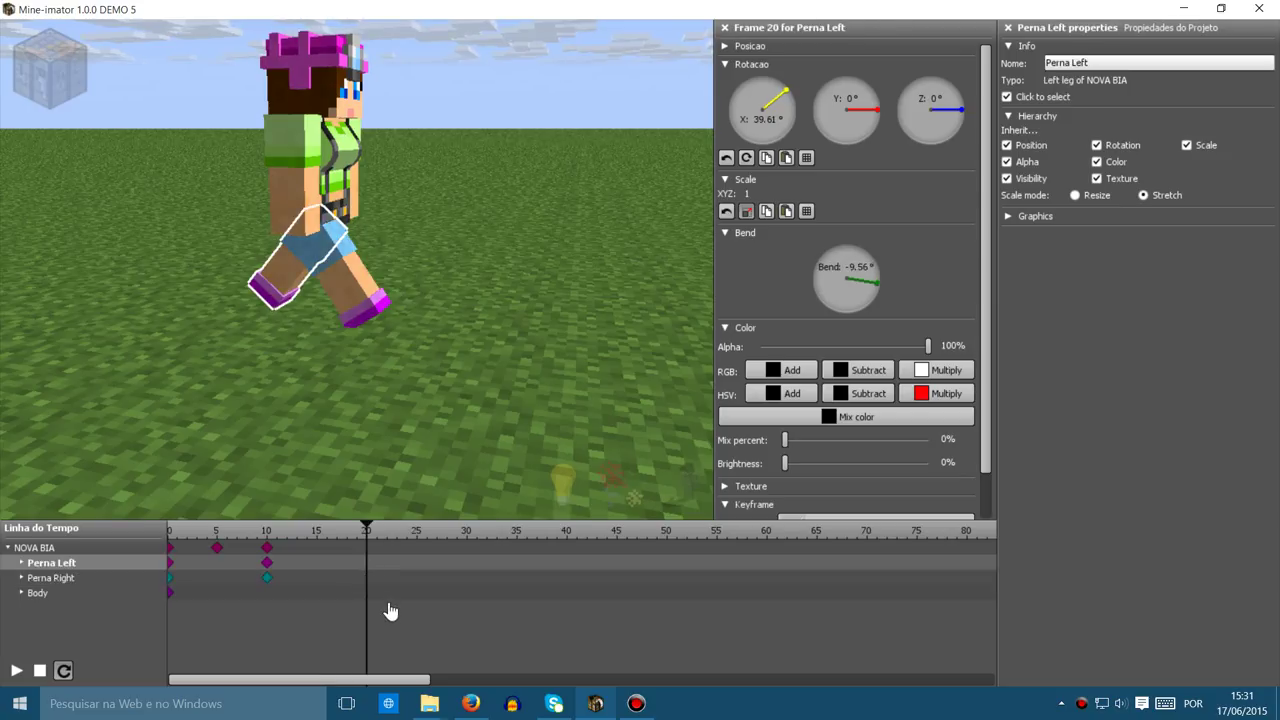
{"action": "key", "text": "ctrl+v"}
{"action": "left_click_drag", "start_coordinate": [390, 592], "coordinate": [369, 581]}
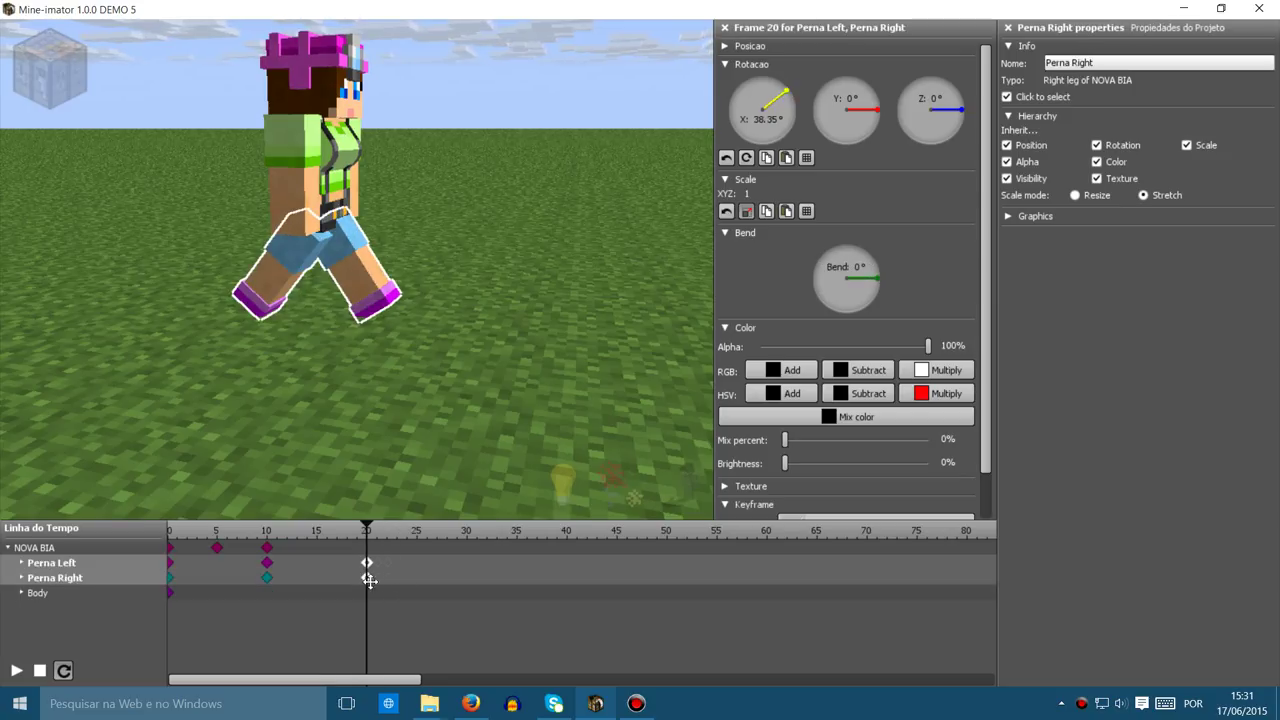
Copy NOVA BIA's keyframes at frames 5 and 10 to frames 15 and 20.
{"action": "left_click", "coordinate": [267, 549]}
{"action": "left_click", "coordinate": [218, 549]}
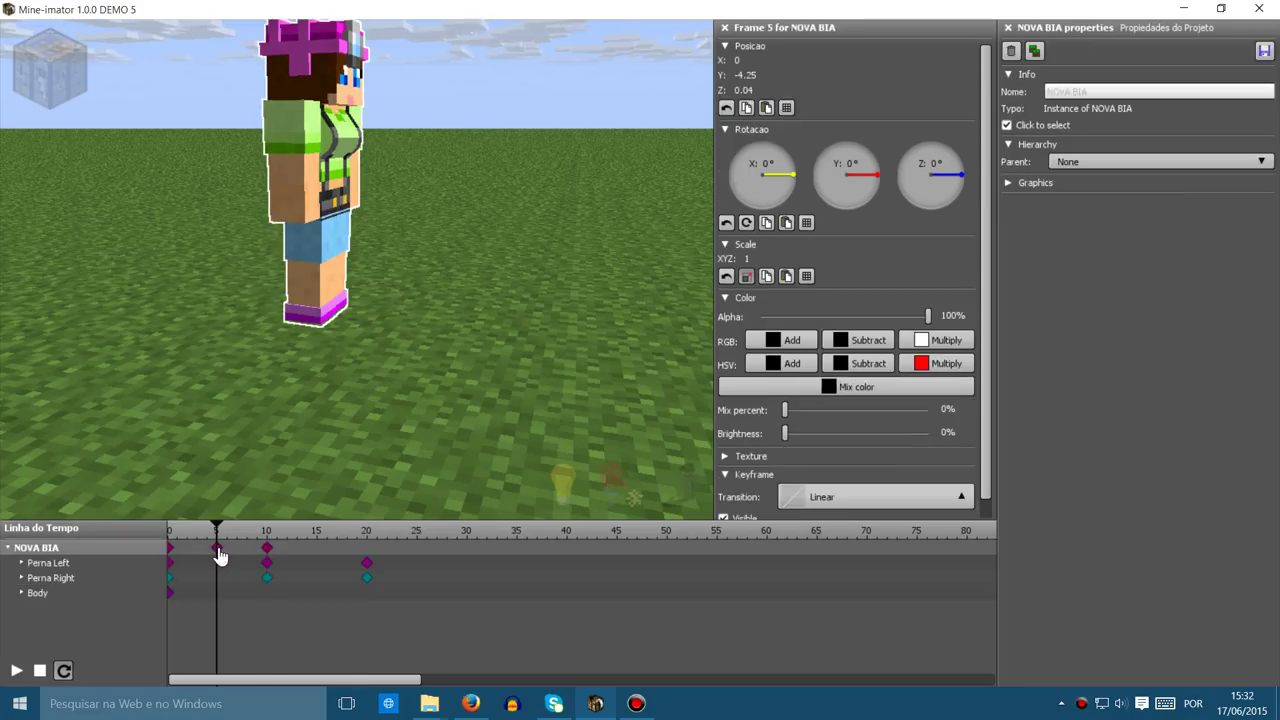
{"action": "left_click_drag", "start_coordinate": [276, 556], "coordinate": [216, 560]}
{"action": "left_click", "coordinate": [320, 566]}
{"action": "key", "text": "ctrl+v"}
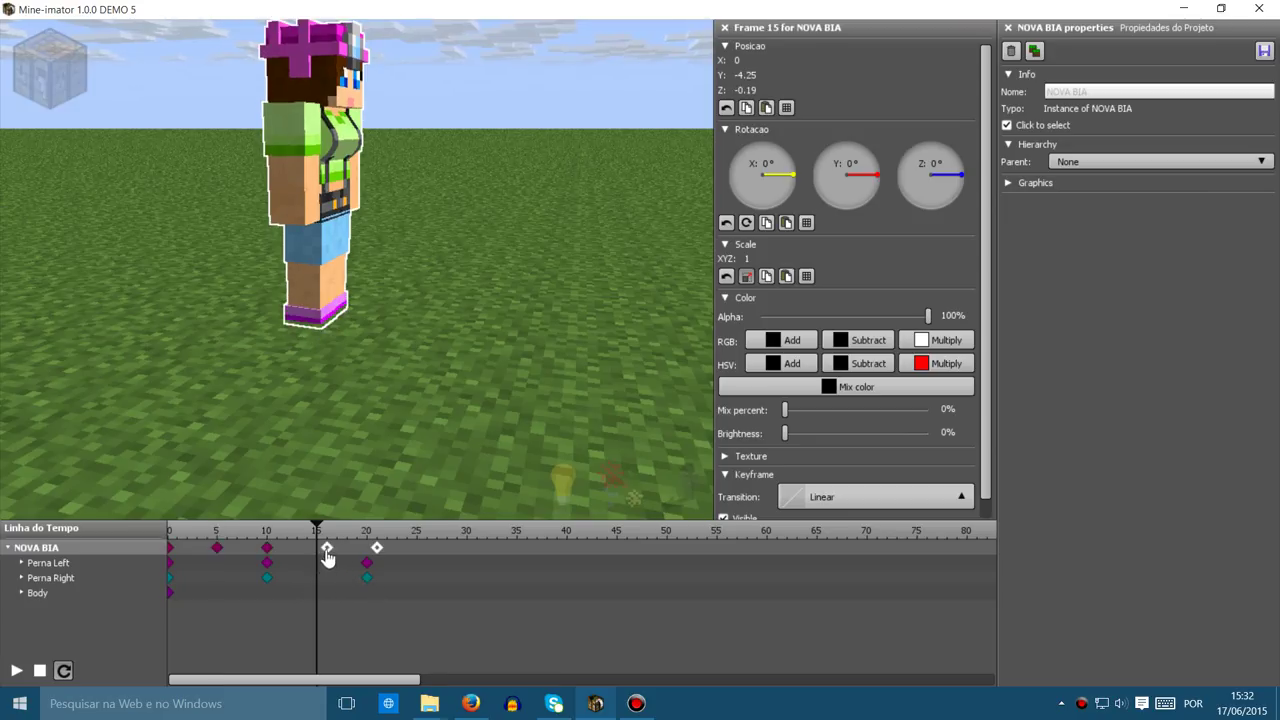
{"action": "left_click_drag", "start_coordinate": [328, 552], "coordinate": [319, 547]}
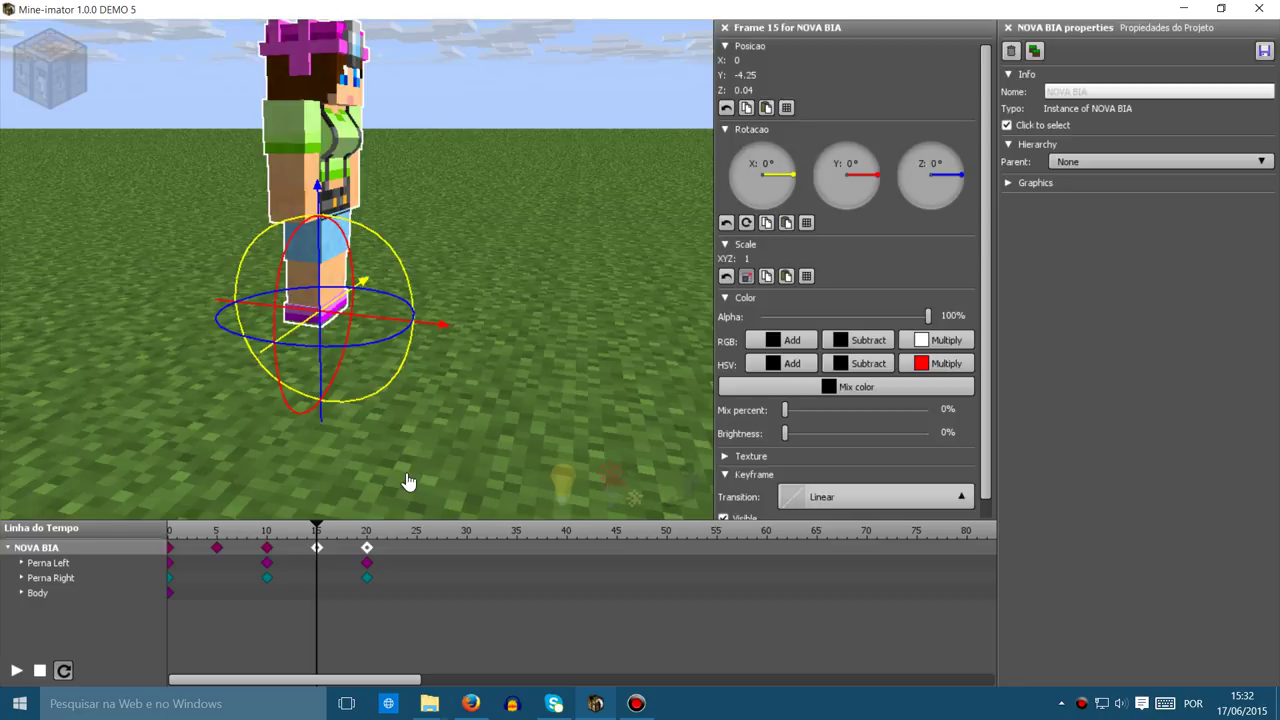
{"action": "left_click", "coordinate": [409, 480]}
Play the walk animation from the beginning to check the body bob, and stop it.
{"action": "left_click", "coordinate": [39, 670]}
{"action": "left_click", "coordinate": [16, 670]}
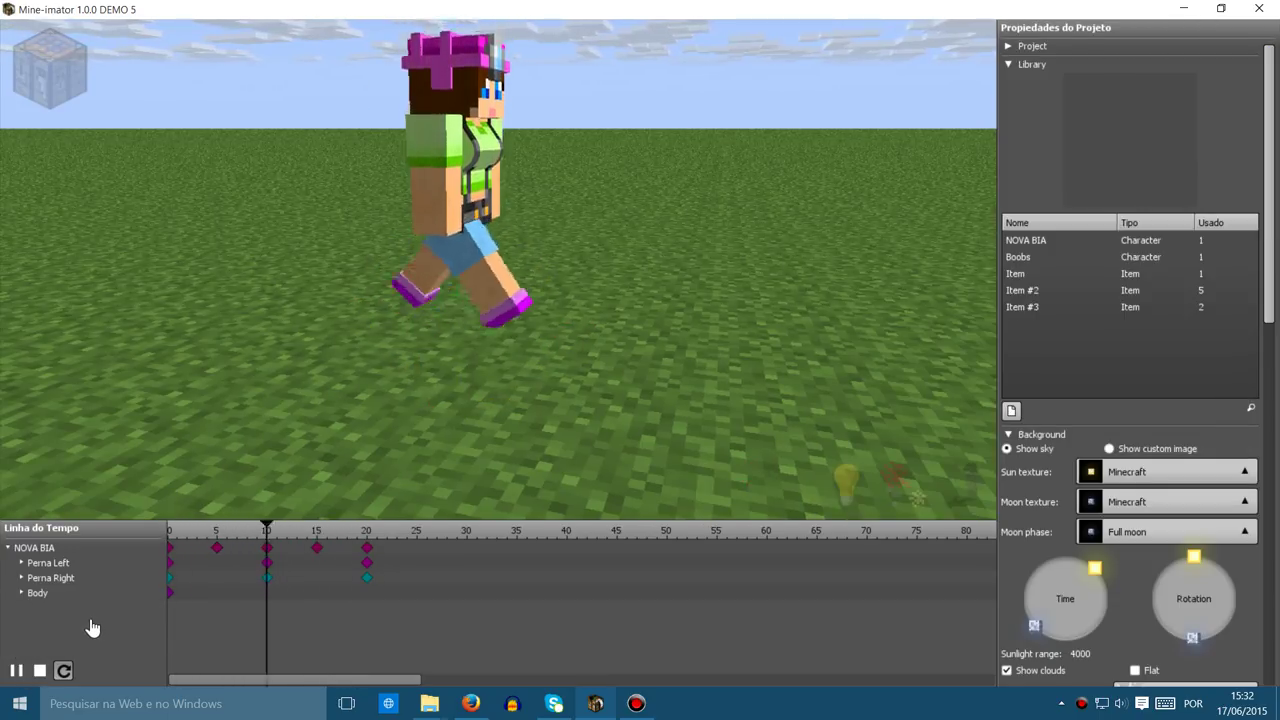
{"action": "mouse_move", "coordinate": [183, 97]}
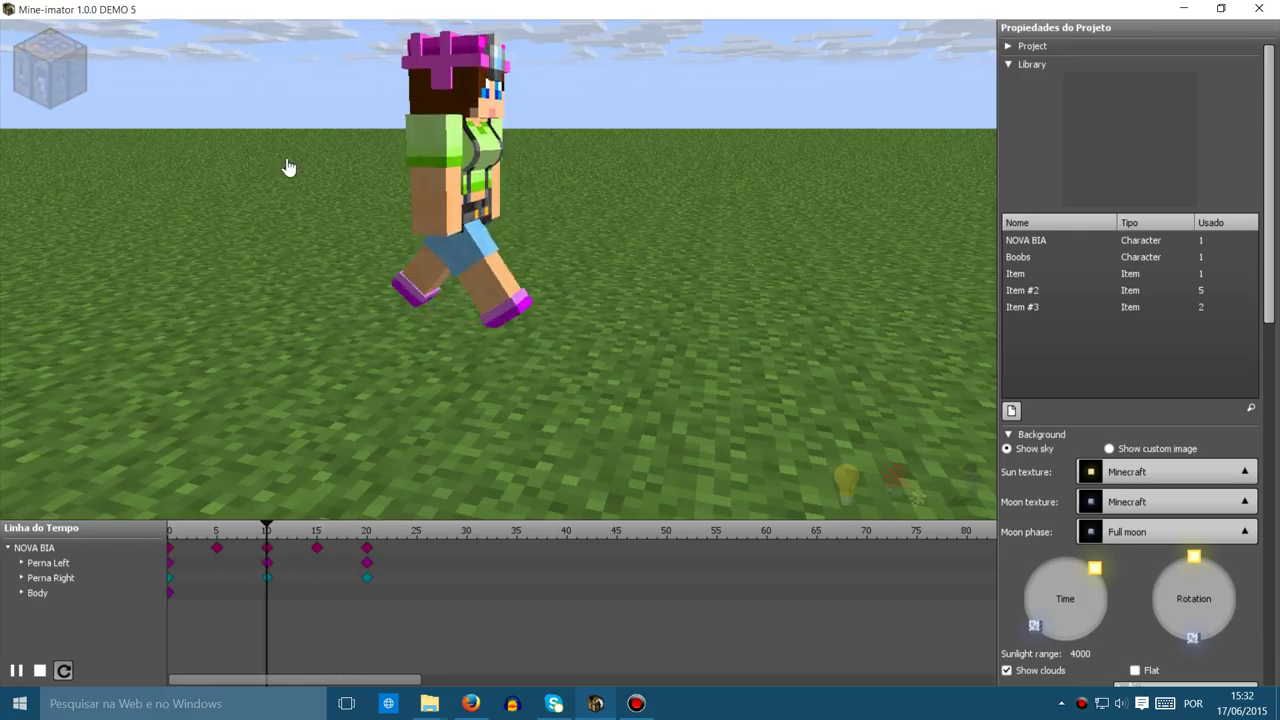
{"action": "left_click", "coordinate": [40, 670]}
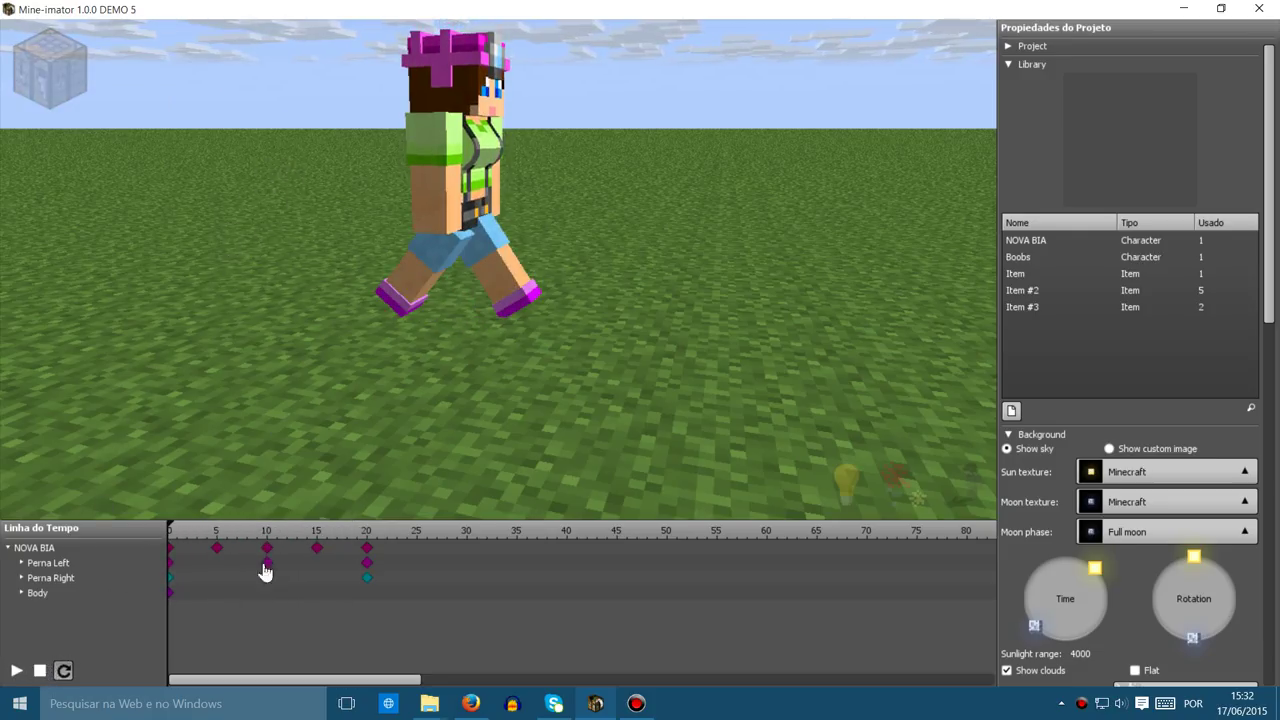
Delete NOVA BIA's keyframes at frames 5, 10, 15 and 20, and replay the leg animation.
{"action": "left_click_drag", "start_coordinate": [372, 558], "coordinate": [205, 551]}
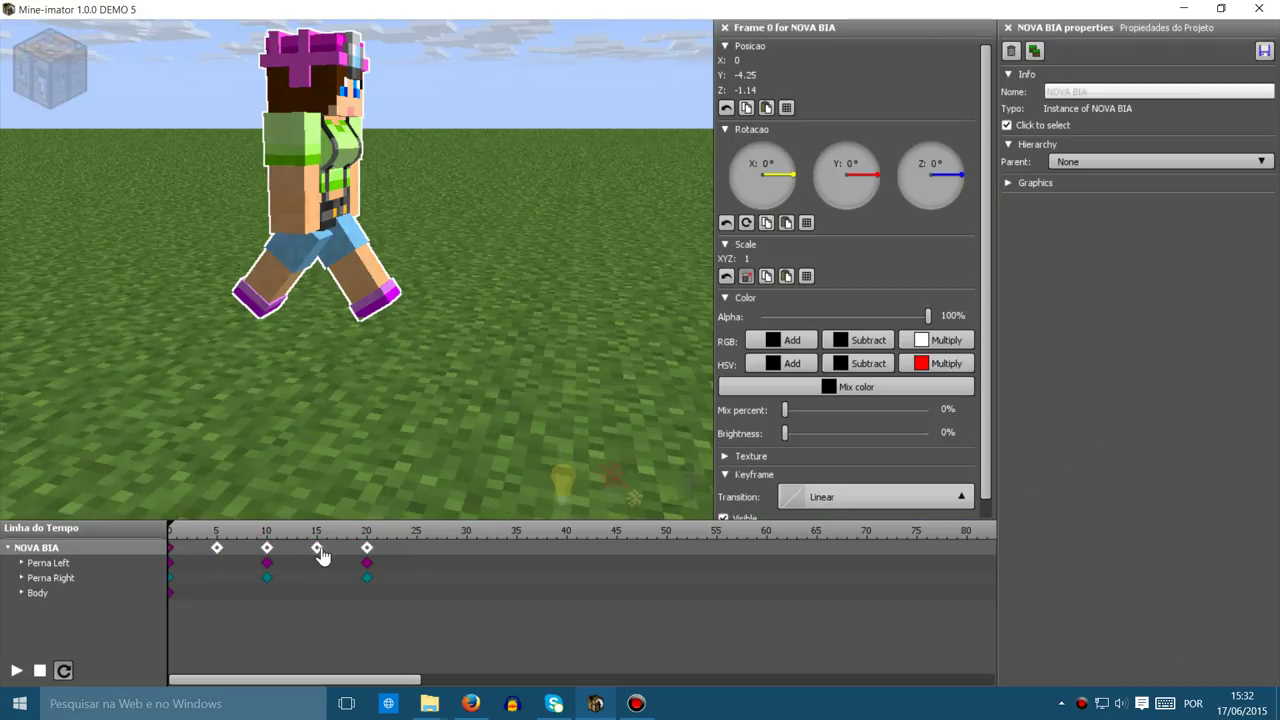
{"action": "key", "text": "Delete"}
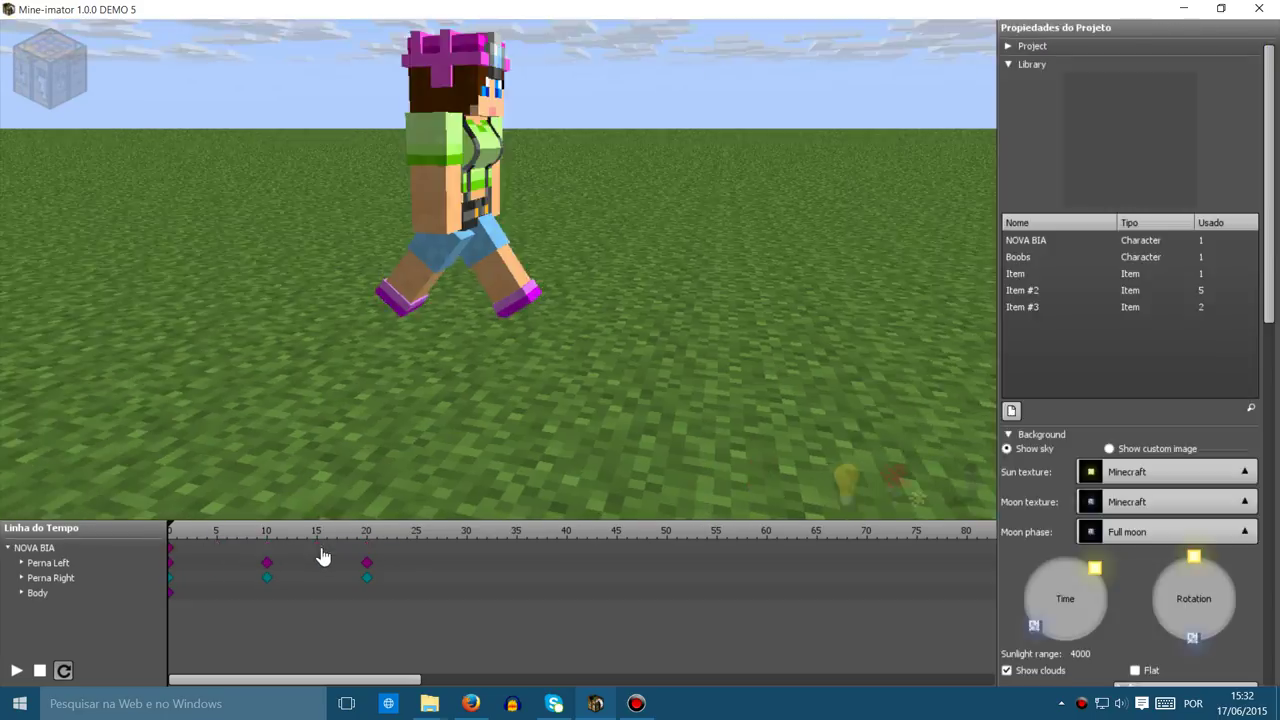
{"action": "left_click", "coordinate": [16, 673]}
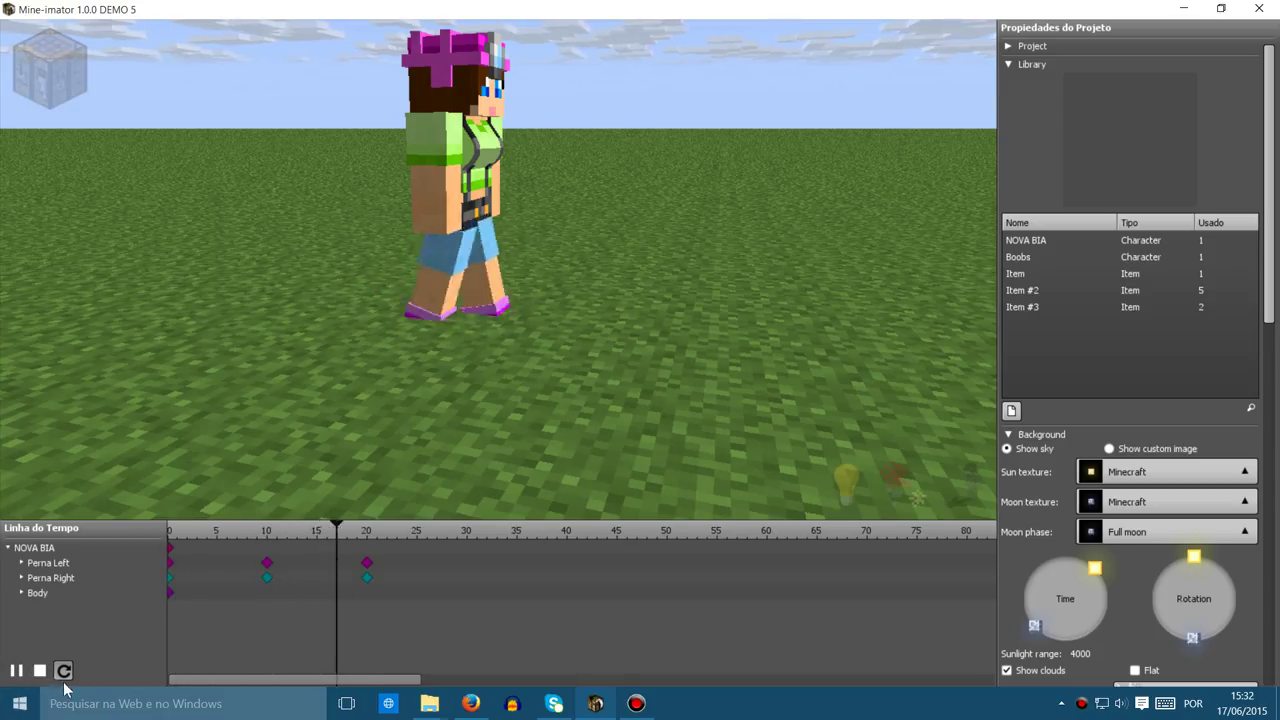
{"action": "left_click", "coordinate": [40, 671]}
Turn both legs to a Z rotation of about -3.14° in their keyframes at frames 10 and 20.
{"action": "right_click_drag", "start_coordinate": [304, 484], "coordinate": [511, 410]}
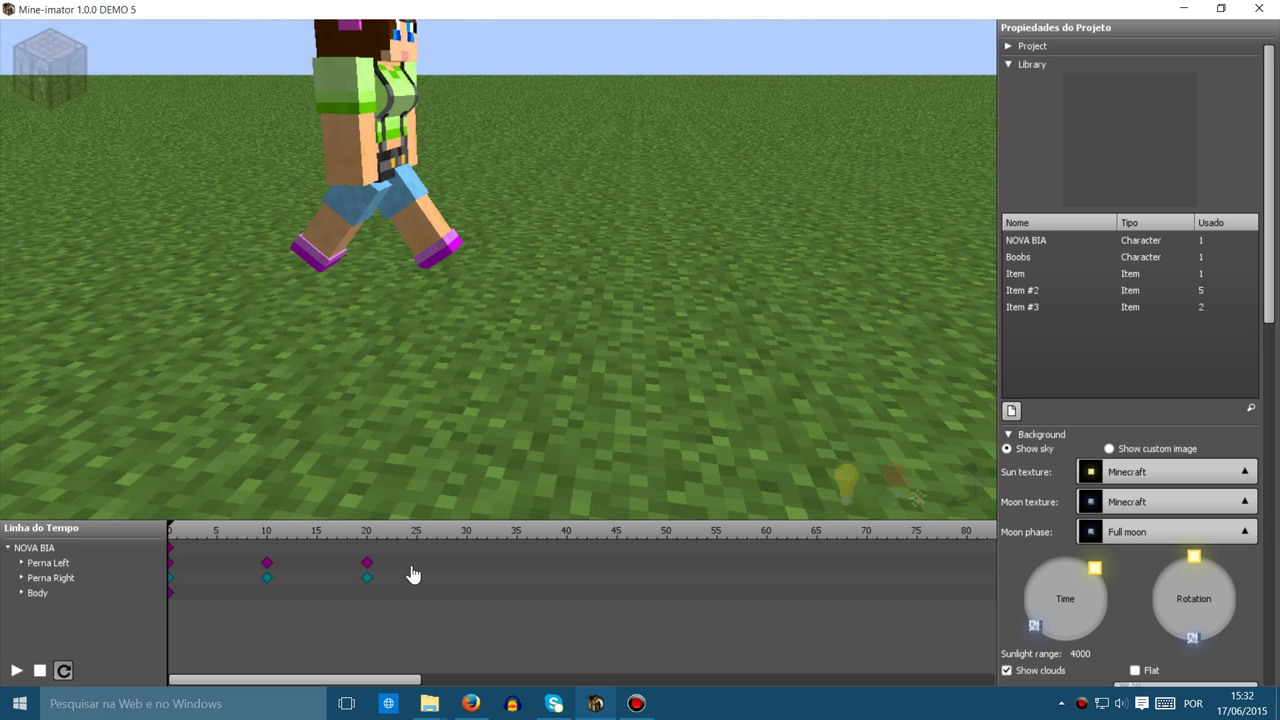
{"action": "left_click_drag", "start_coordinate": [417, 567], "coordinate": [261, 592]}
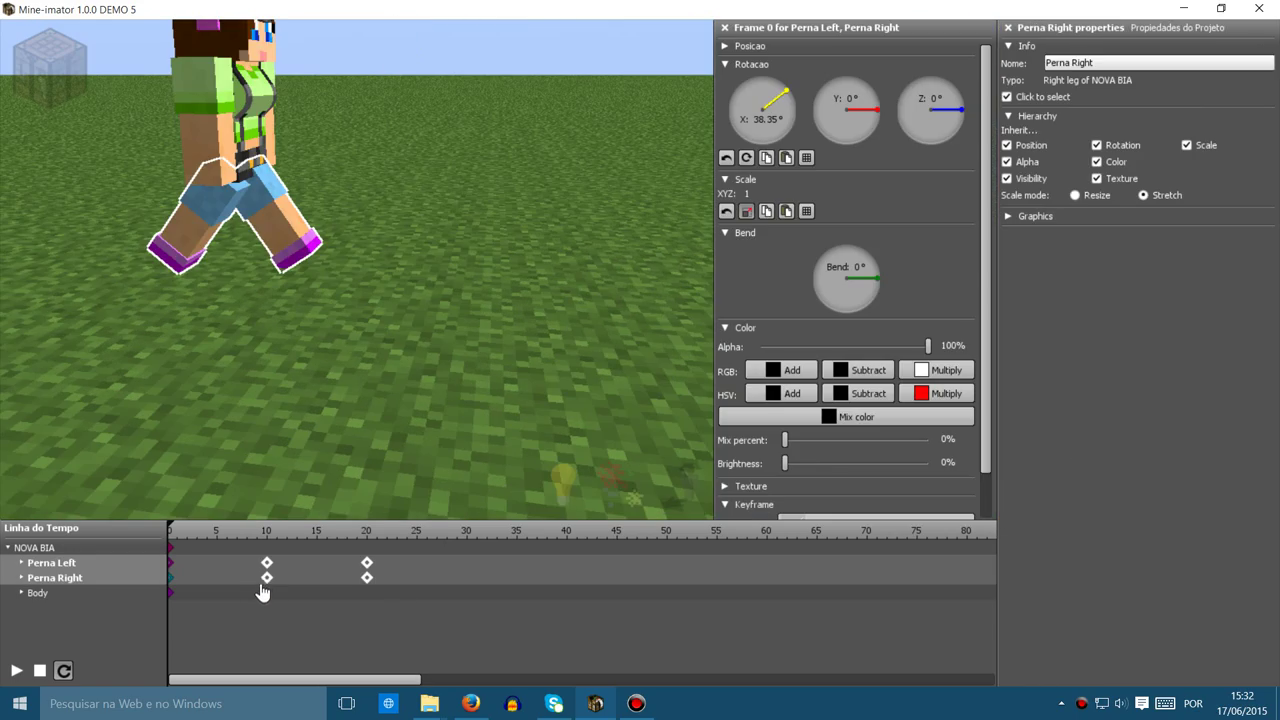
{"action": "right_click_drag", "start_coordinate": [425, 410], "coordinate": [357, 270]}
{"action": "key", "text": "s"}
{"action": "key", "text": "a"}
{"action": "left_click_drag", "start_coordinate": [341, 256], "coordinate": [330, 257]}
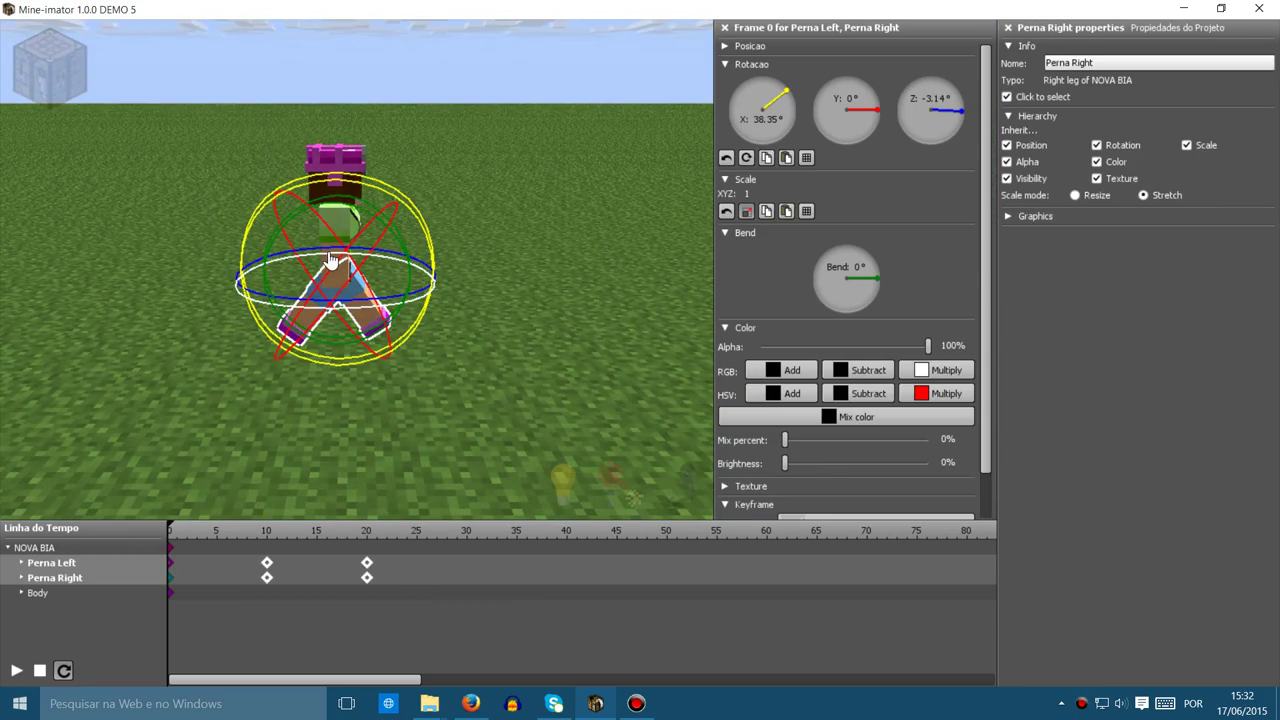
{"action": "left_click", "coordinate": [350, 429]}
Play the leg animation in a side view, stop it, and move the time marker to frame 1.
{"action": "right_click_drag", "start_coordinate": [409, 431], "coordinate": [428, 392]}
{"action": "key", "text": "s"}
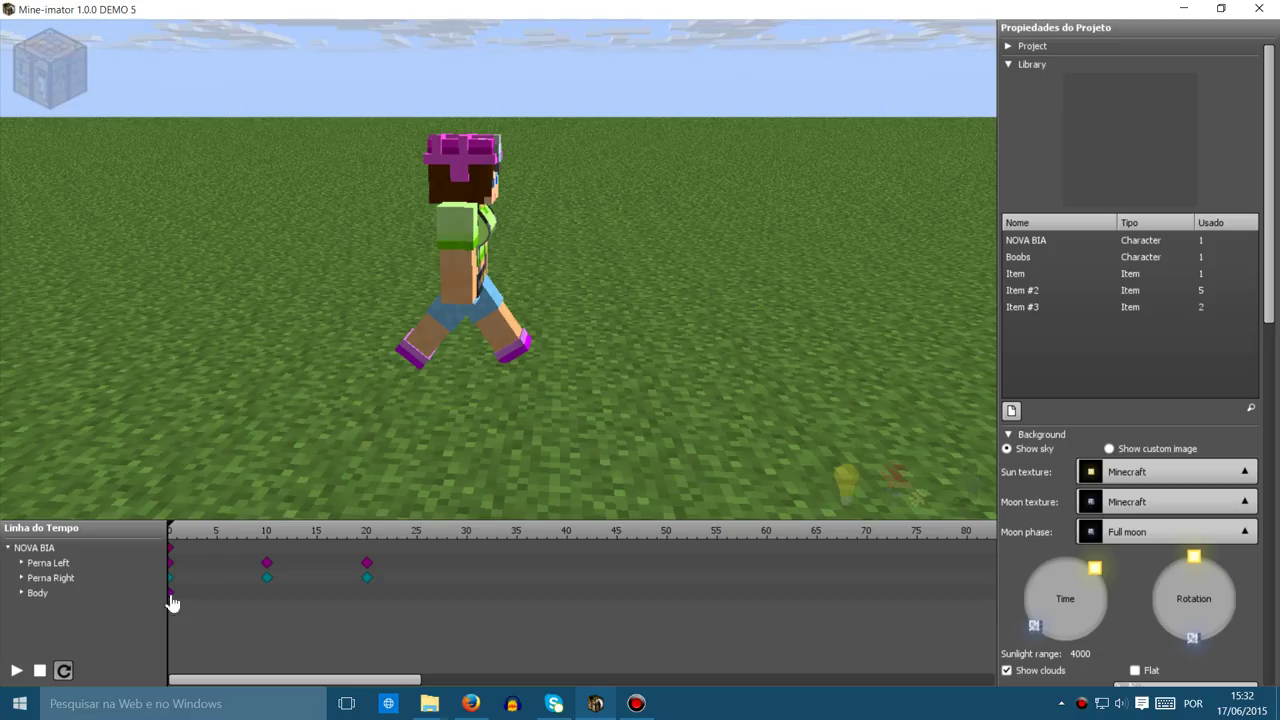
{"action": "left_click", "coordinate": [16, 670]}
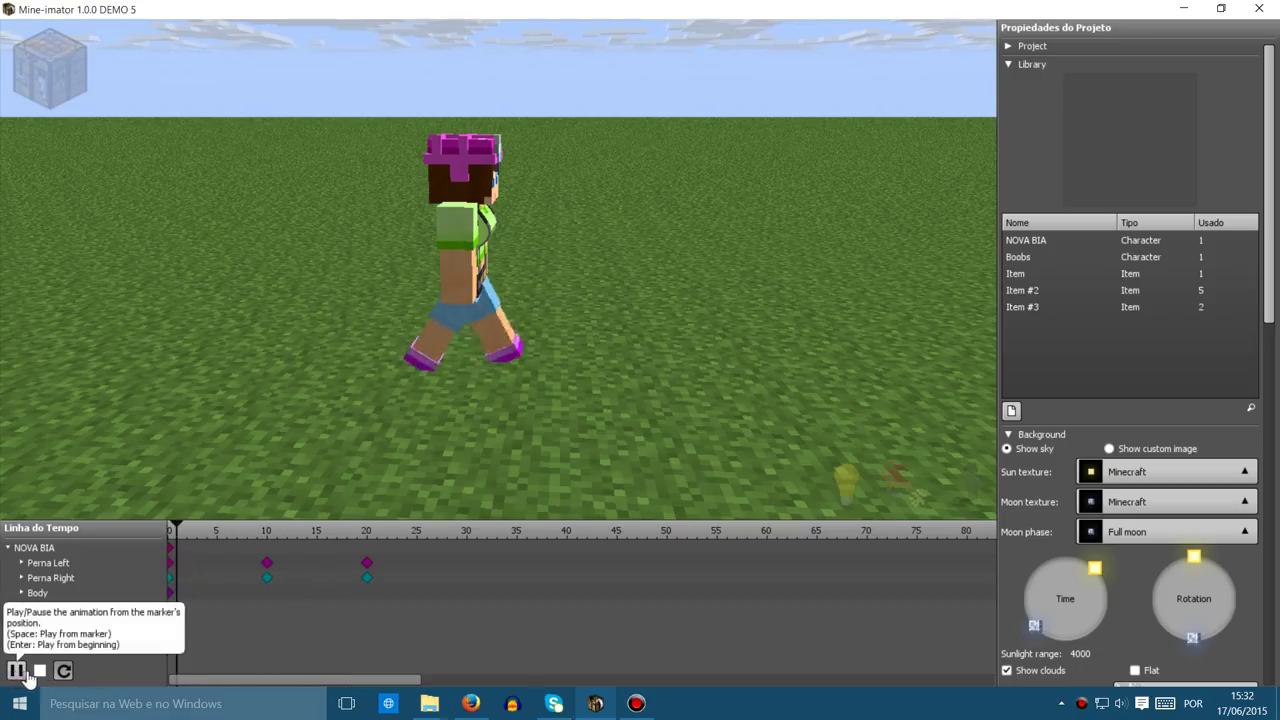
{"action": "left_click", "coordinate": [39, 671]}
{"action": "left_click_drag", "start_coordinate": [173, 533], "coordinate": [176, 533]}
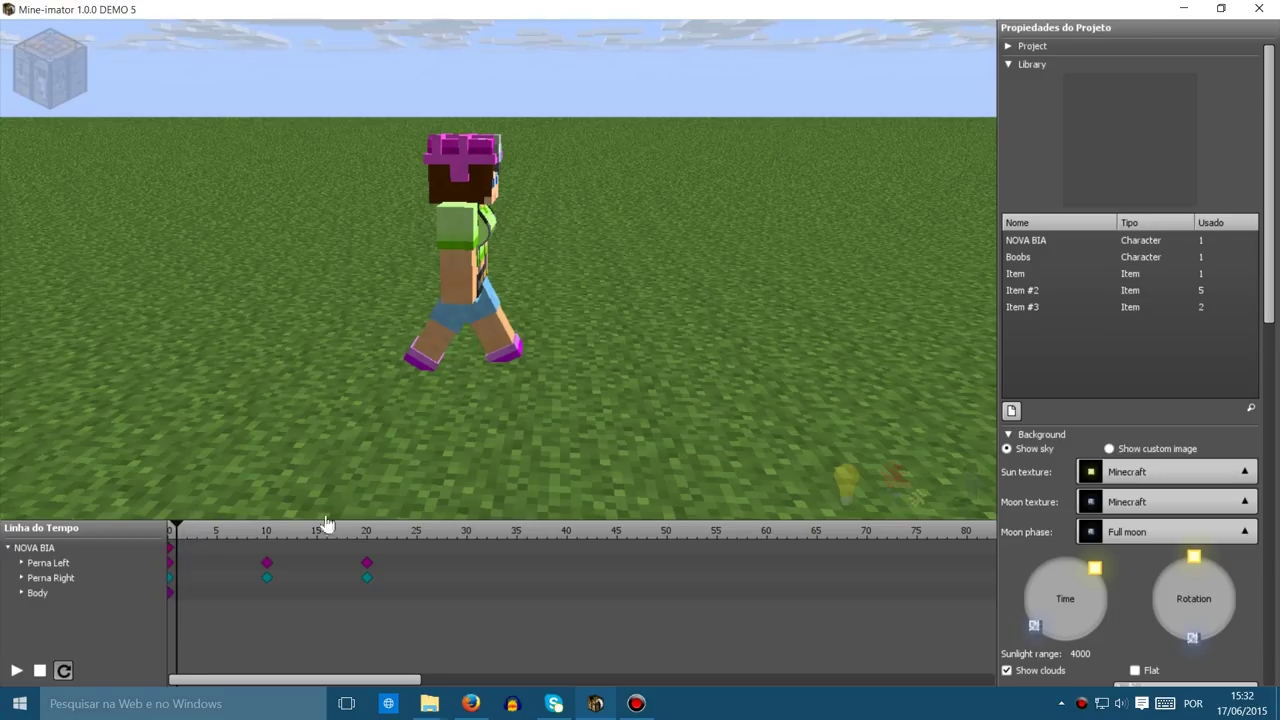
Bend the right leg to about 43.21° in a new keyframe at frame 2.
{"action": "left_click", "coordinate": [185, 533]}
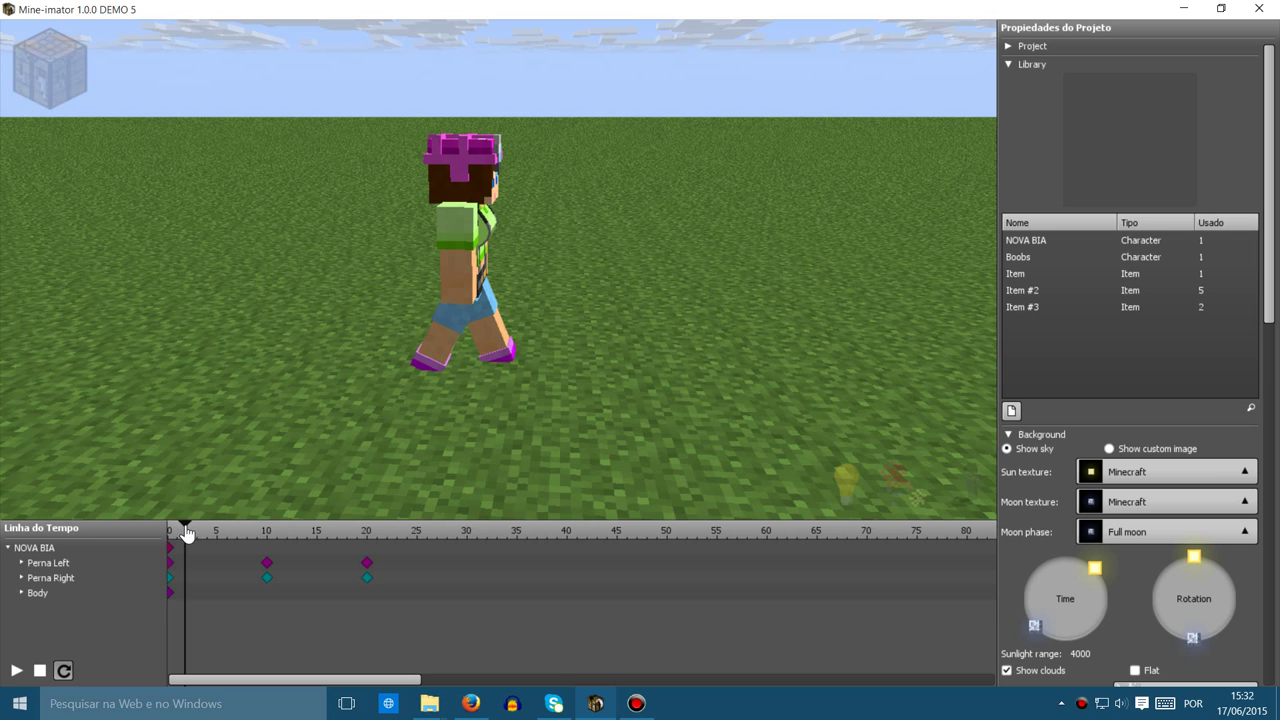
{"action": "left_click", "coordinate": [473, 345]}
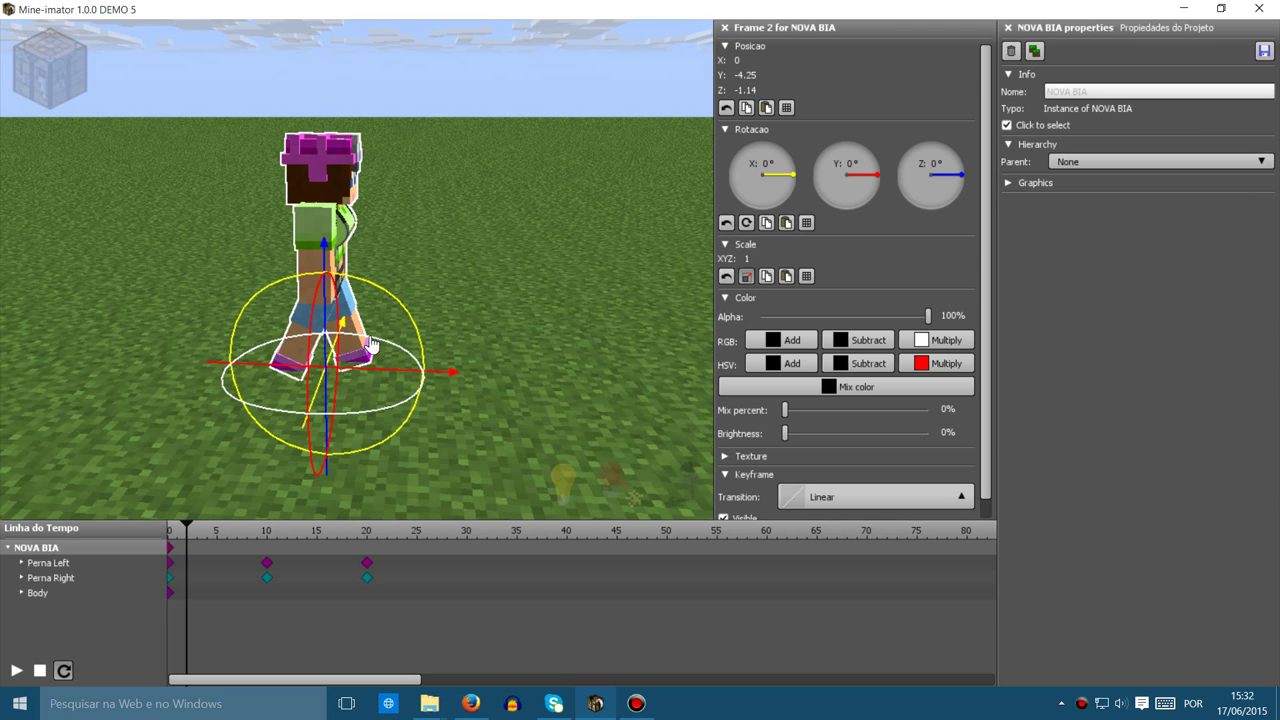
{"action": "left_click", "coordinate": [328, 358]}
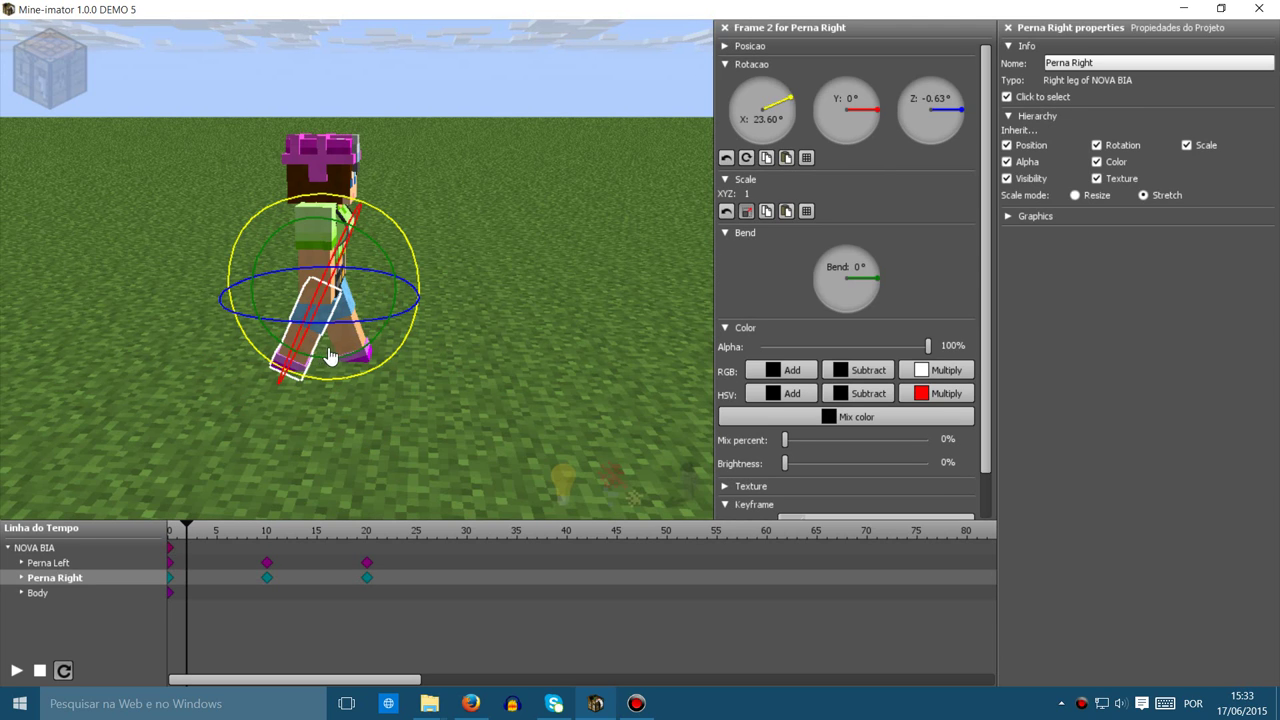
{"action": "left_click_drag", "start_coordinate": [386, 266], "coordinate": [404, 300]}
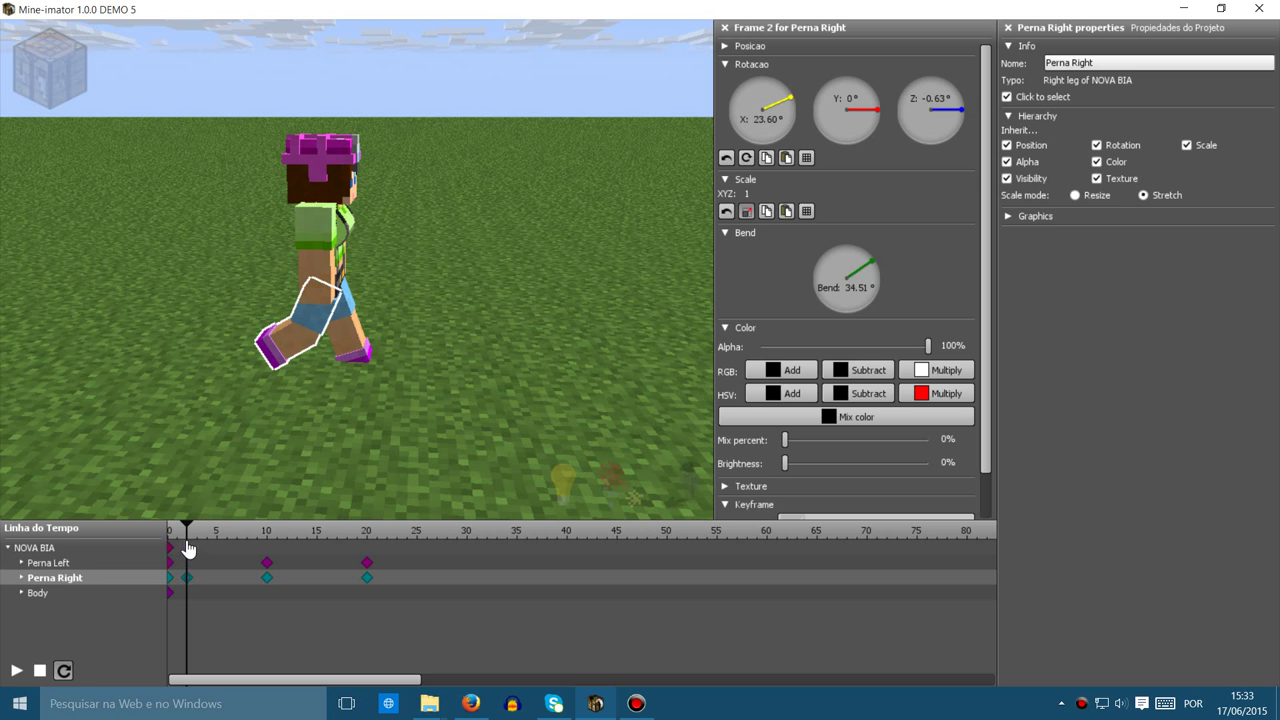
{"action": "mouse_move", "coordinate": [190, 537]}
{"action": "left_mouse_down"}
{"action": "mouse_move", "coordinate": [169, 537]}
{"action": "mouse_move", "coordinate": [284, 558]}
{"action": "mouse_move", "coordinate": [191, 559]}
{"action": "left_mouse_up"}
{"action": "left_click", "coordinate": [188, 583]}
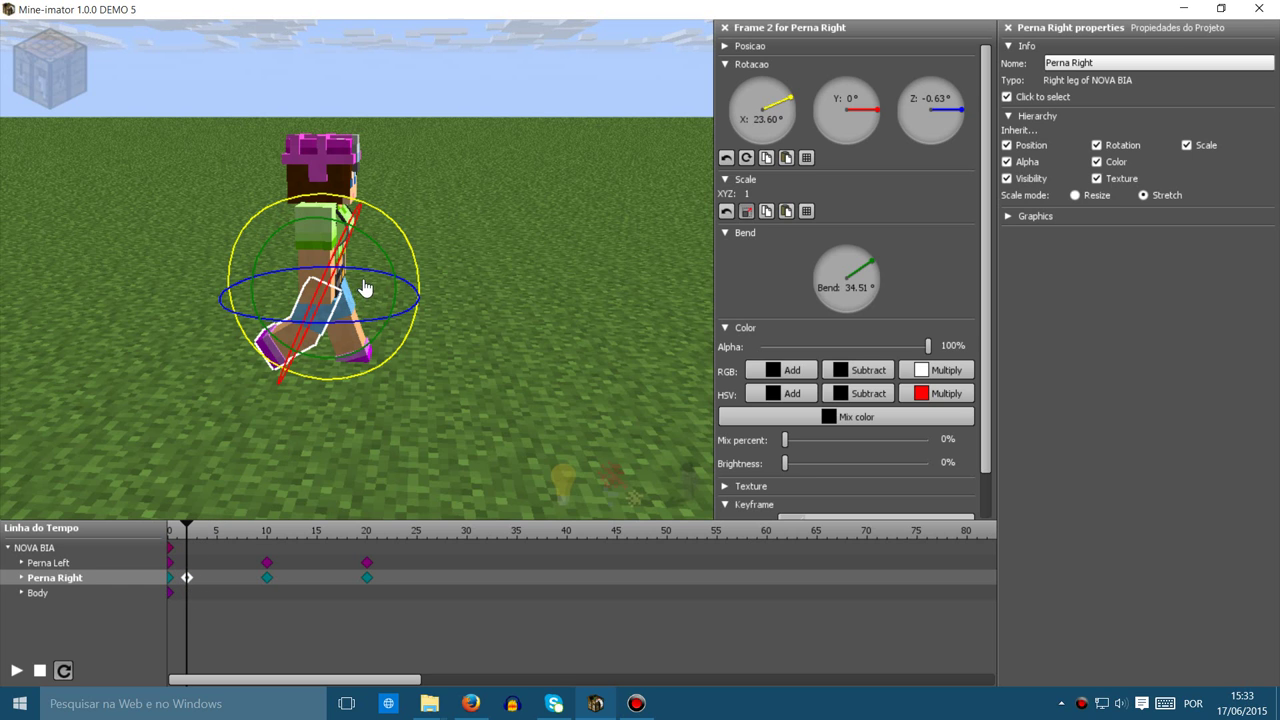
{"action": "left_click_drag", "start_coordinate": [400, 278], "coordinate": [396, 270]}
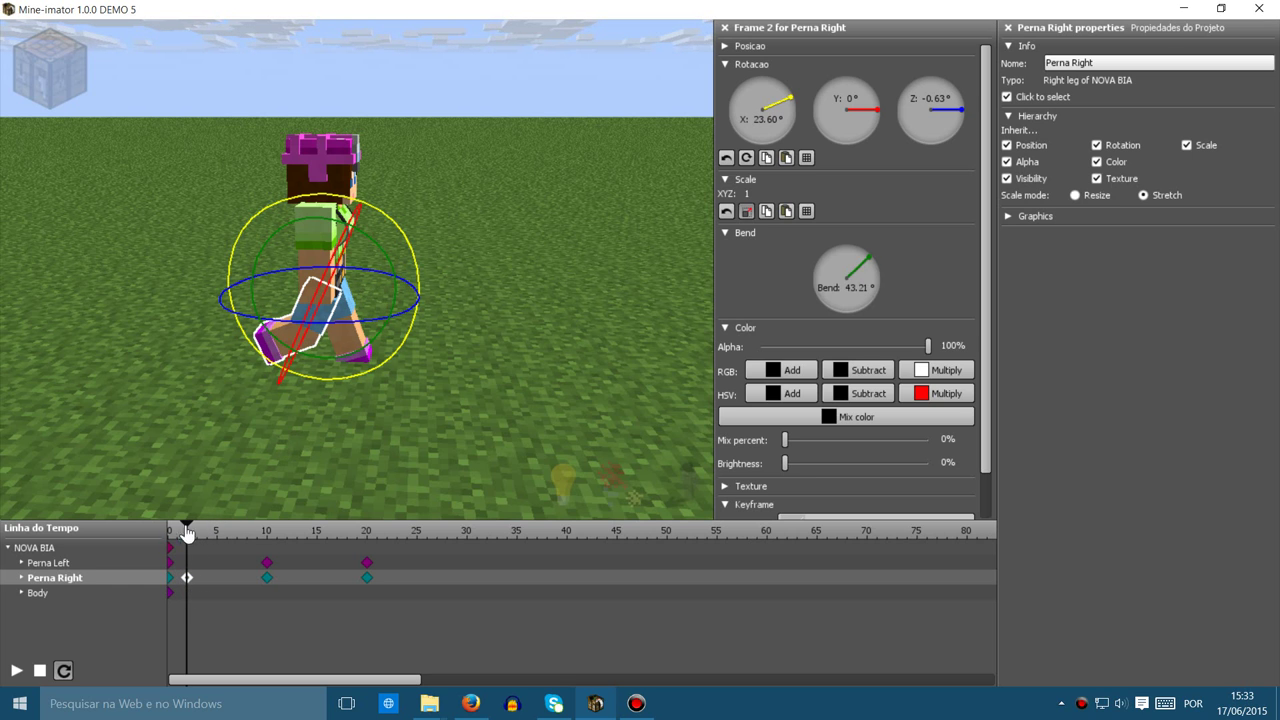
Bend the left leg to about 40° in a new keyframe at frame 12.
{"action": "left_click_drag", "start_coordinate": [188, 528], "coordinate": [270, 553]}
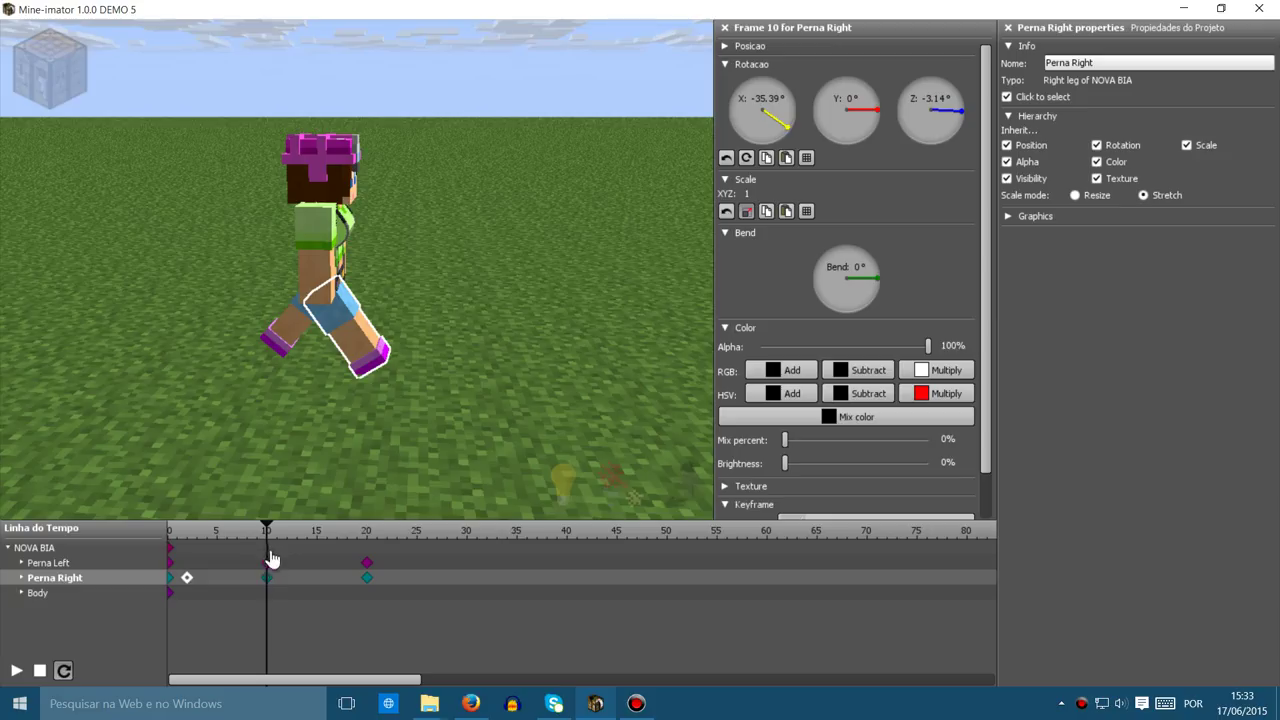
{"action": "left_click", "coordinate": [268, 563]}
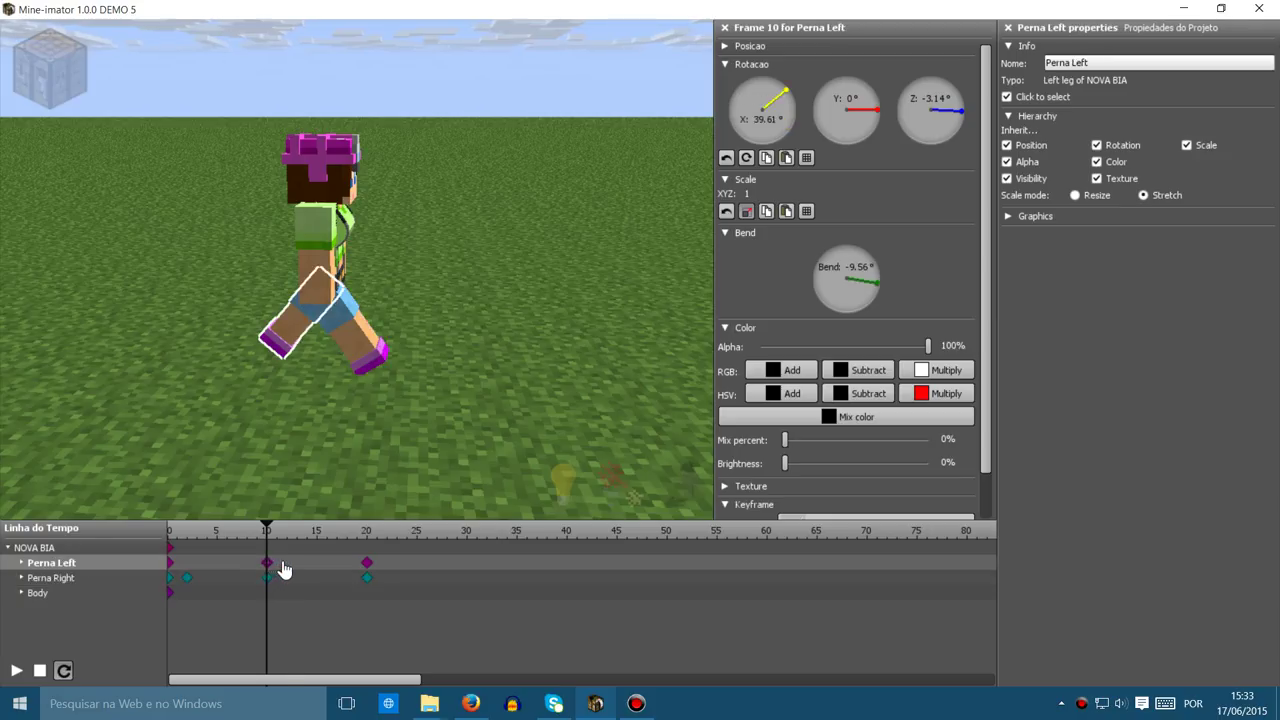
{"action": "left_click", "coordinate": [283, 568]}
{"action": "mouse_move", "coordinate": [296, 318]}
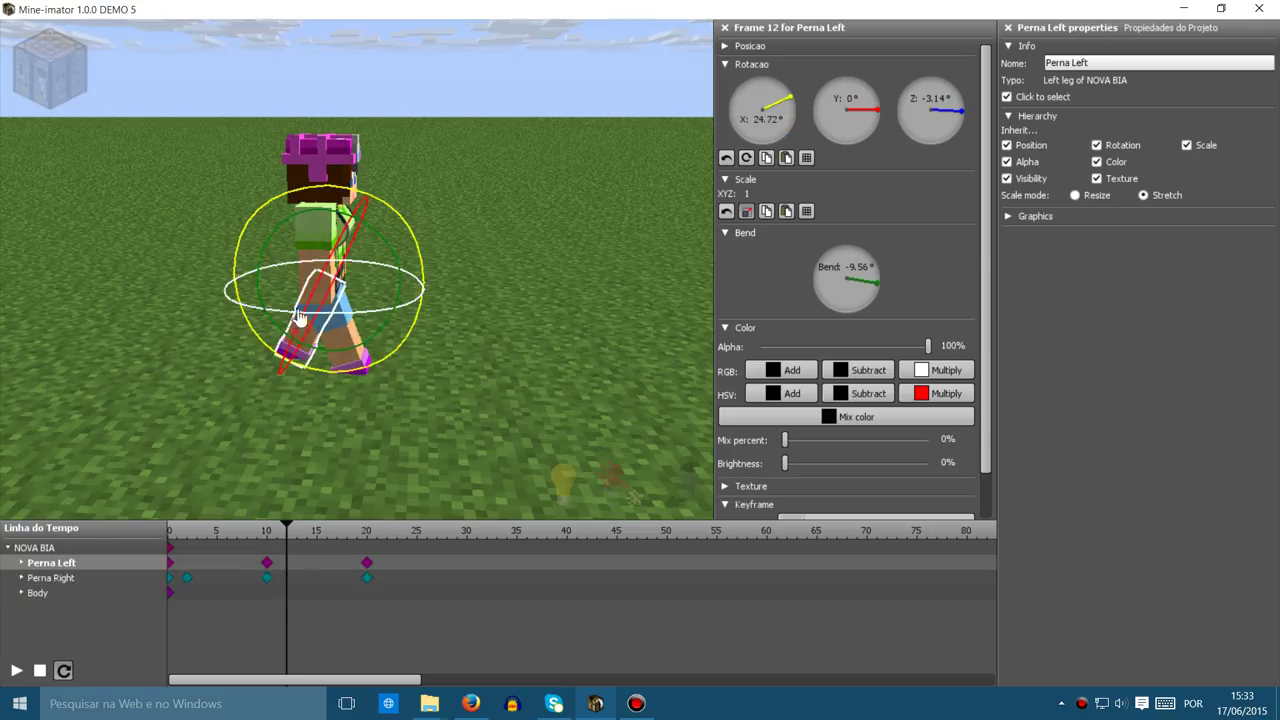
{"action": "left_click_drag", "start_coordinate": [392, 254], "coordinate": [396, 272]}
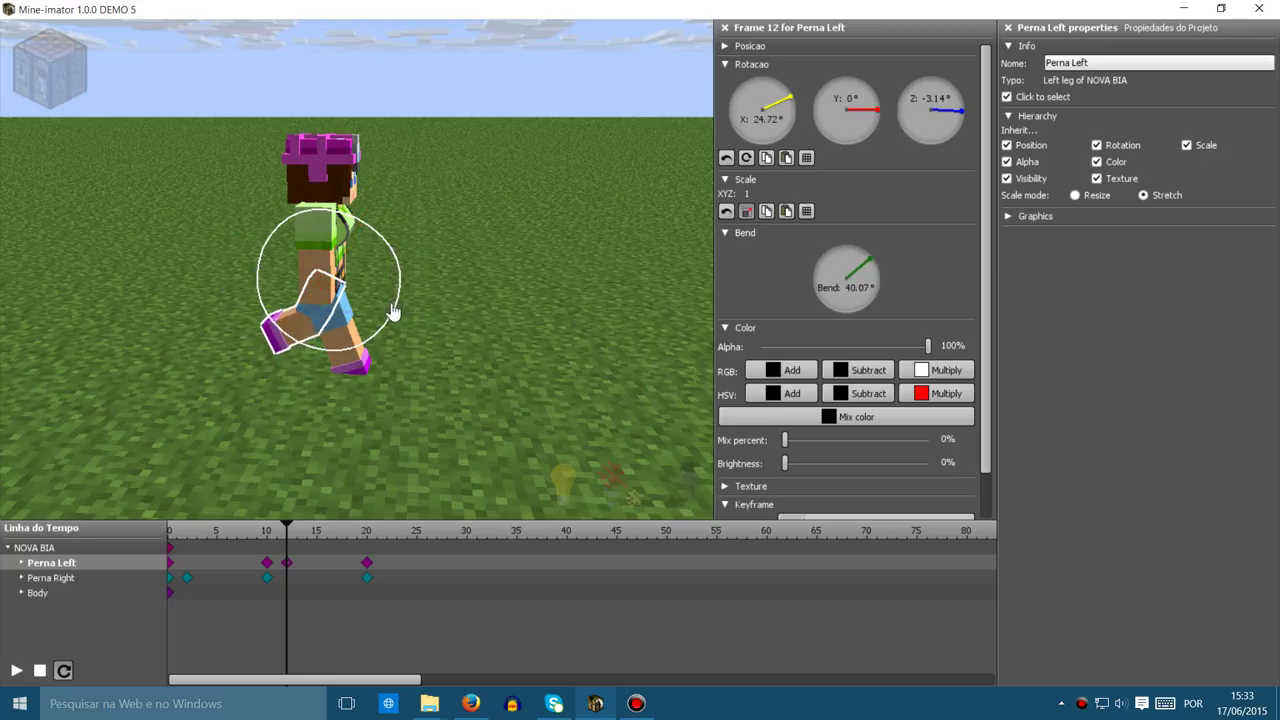
Play the walk animation from frame 0 with nothing selected to check the knee bends, and stop it.
{"action": "left_click_drag", "start_coordinate": [287, 529], "coordinate": [272, 558]}
{"action": "left_click_drag", "start_coordinate": [290, 565], "coordinate": [166, 562]}
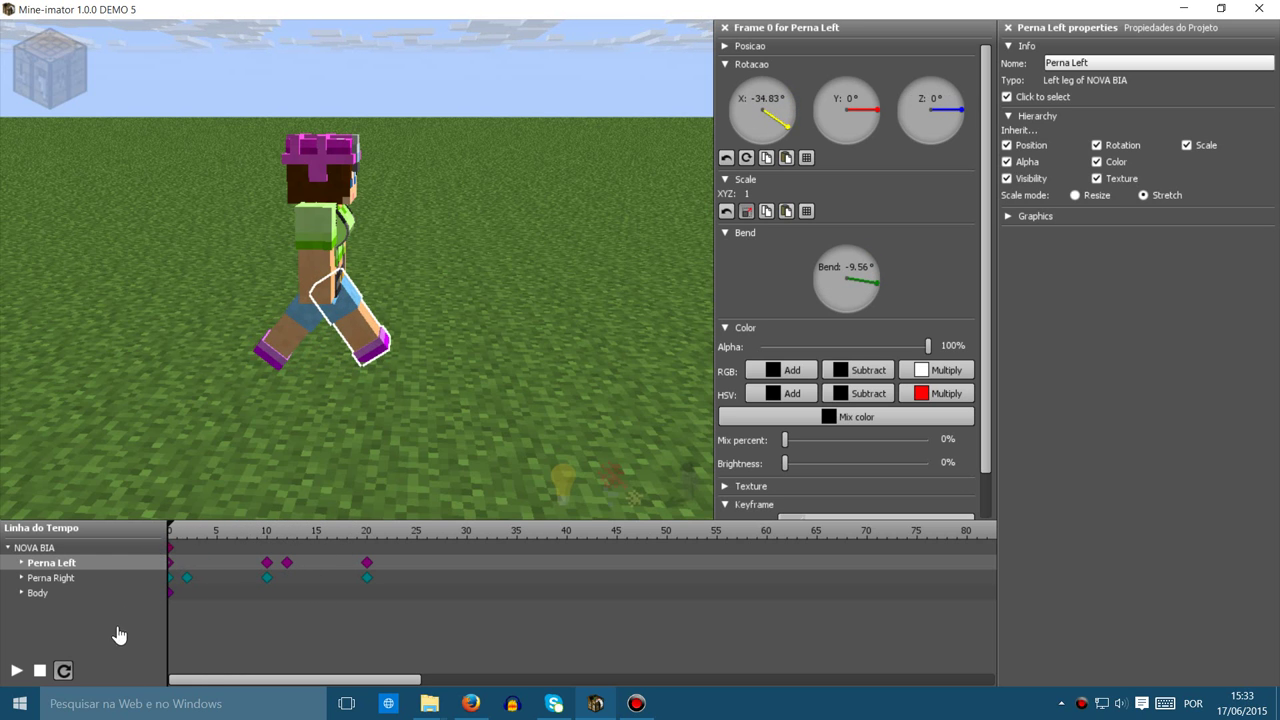
{"action": "left_click", "coordinate": [16, 671]}
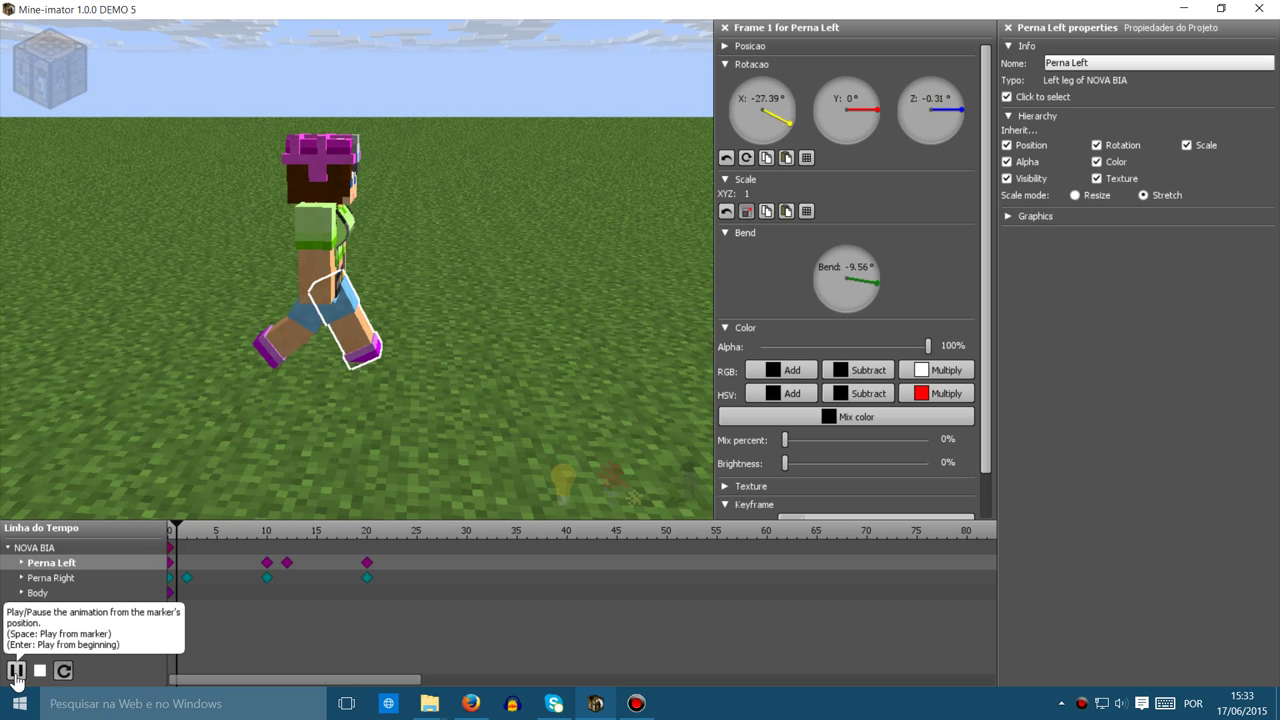
{"action": "left_click", "coordinate": [558, 341]}
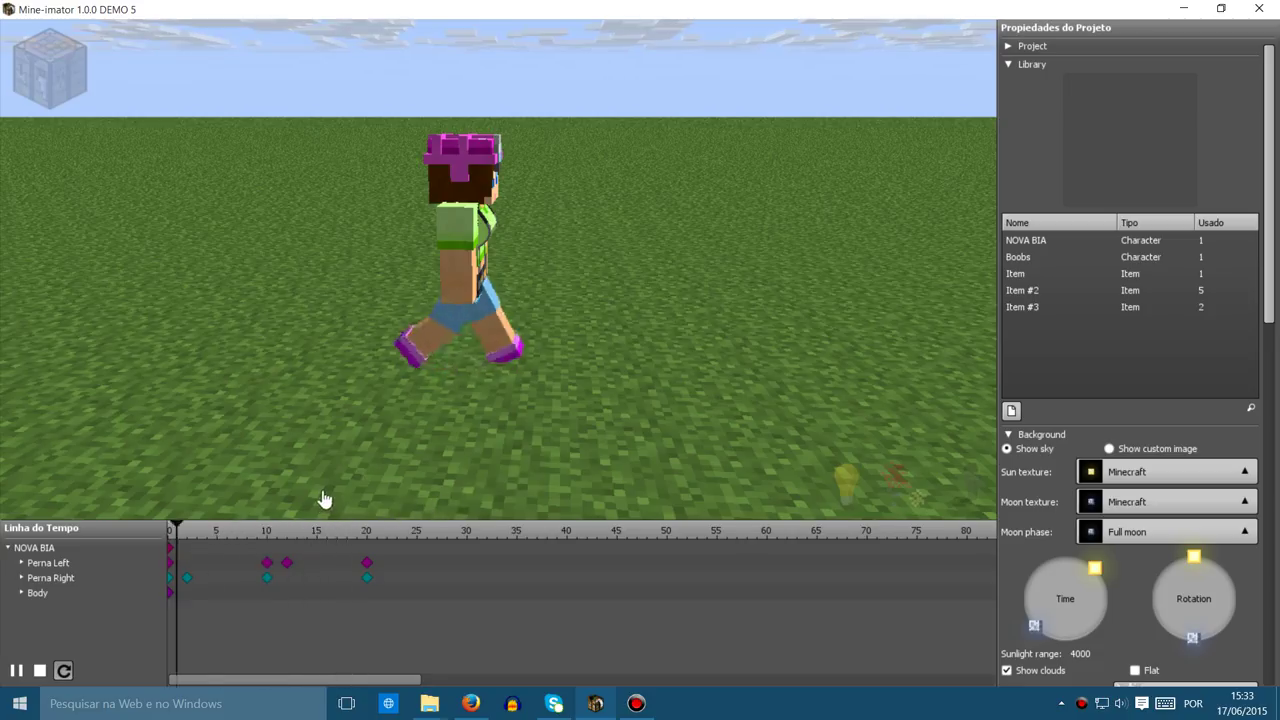
{"action": "left_click", "coordinate": [40, 671]}
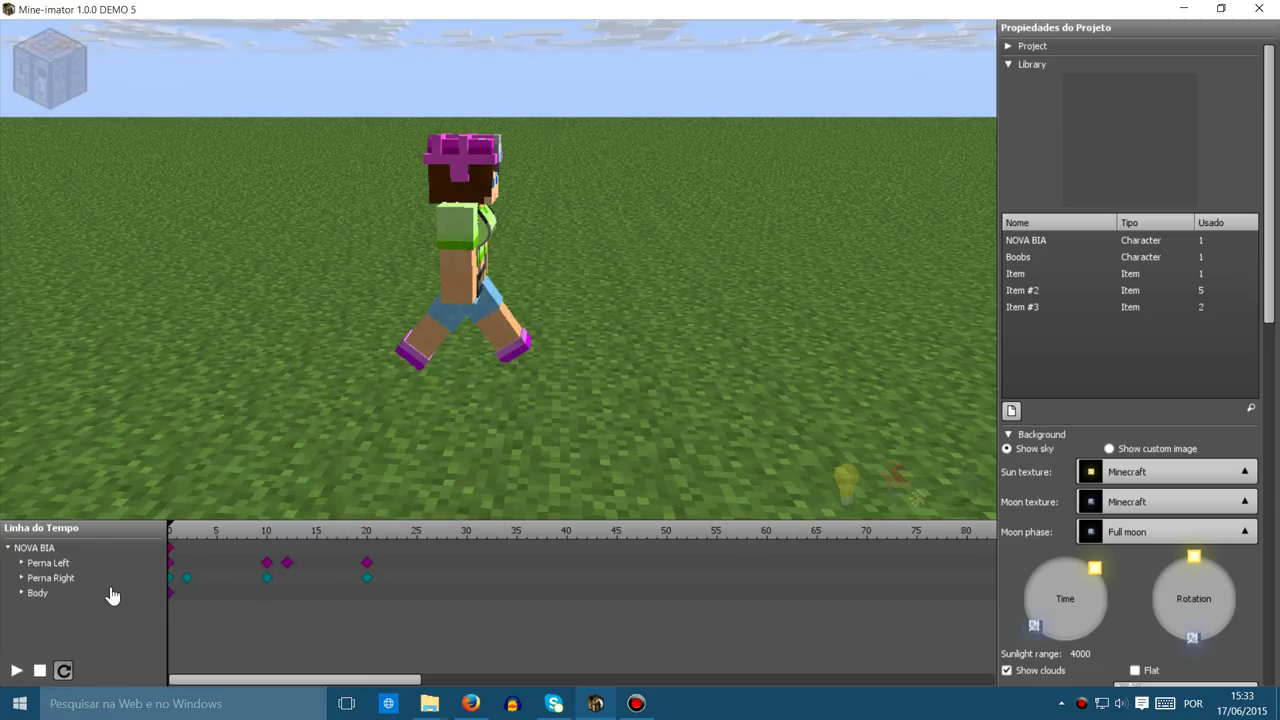
Expand the parts of Body in the timeline and collapse its Chap and Cabe groups.
{"action": "left_click", "coordinate": [21, 594]}
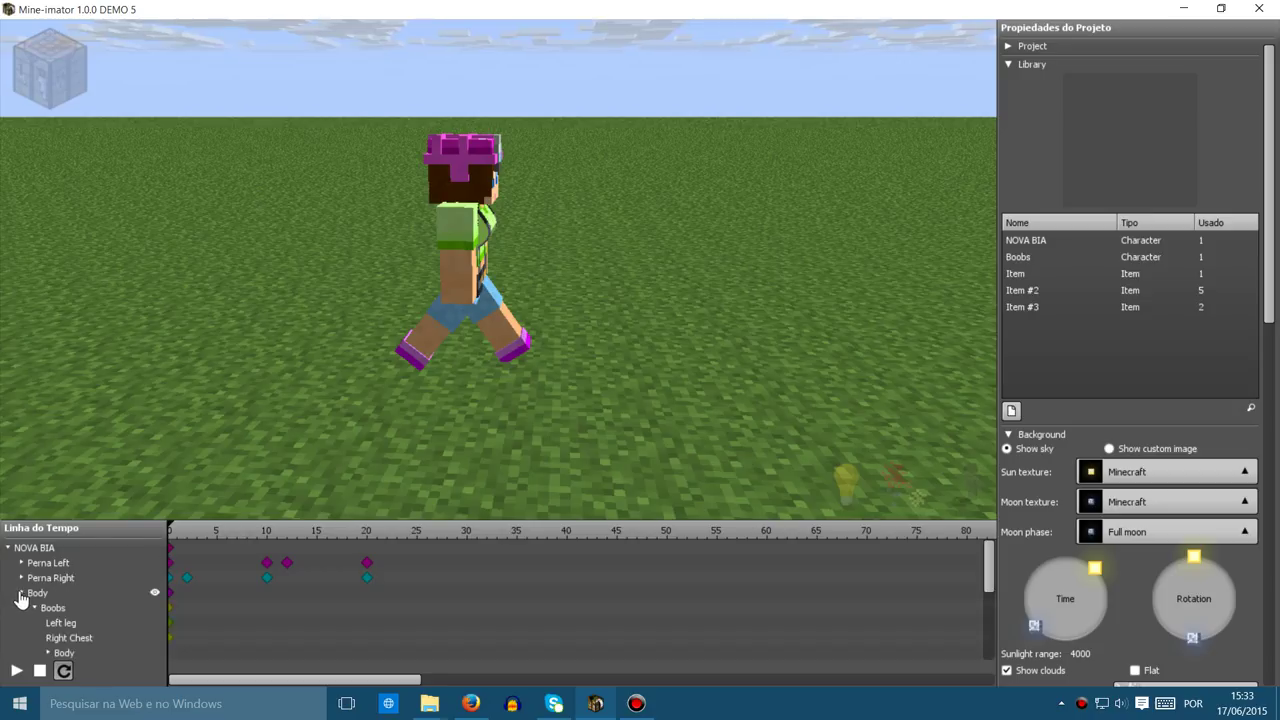
{"action": "scroll", "coordinate": [22, 598], "scroll_direction": "down", "scroll_amount": 3}
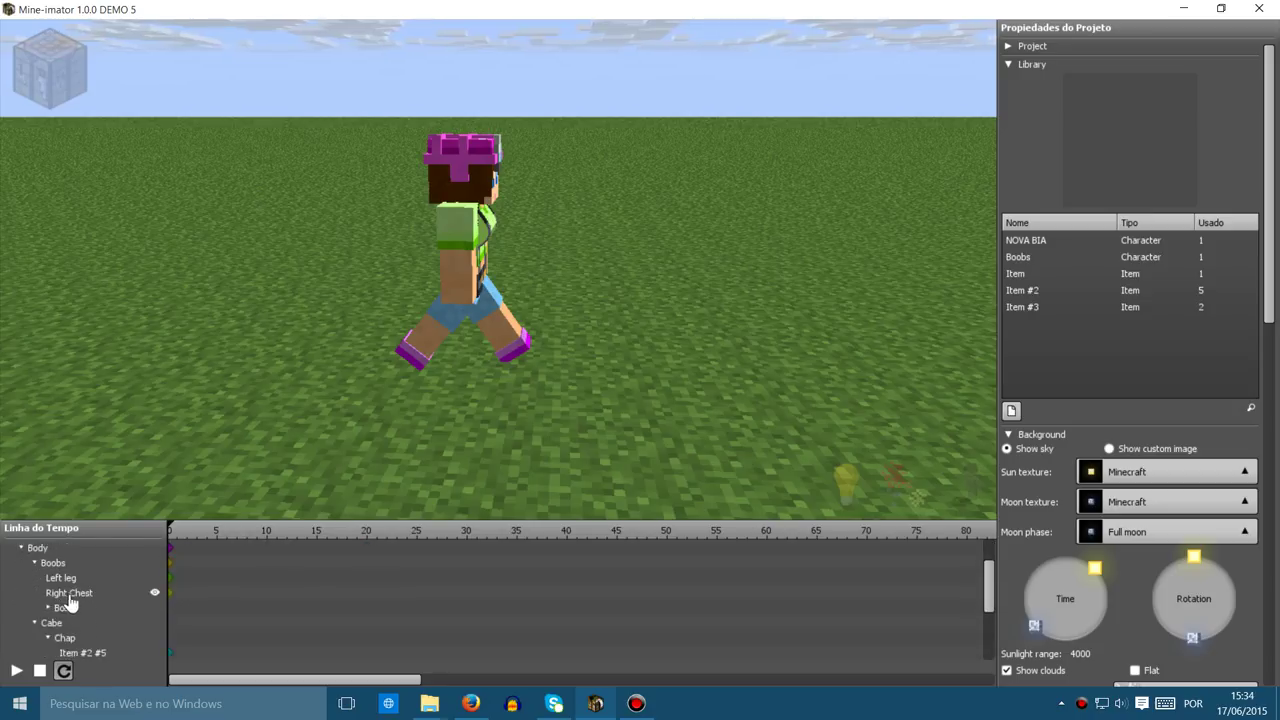
{"action": "scroll", "coordinate": [95, 605], "scroll_direction": "down", "scroll_amount": 8}
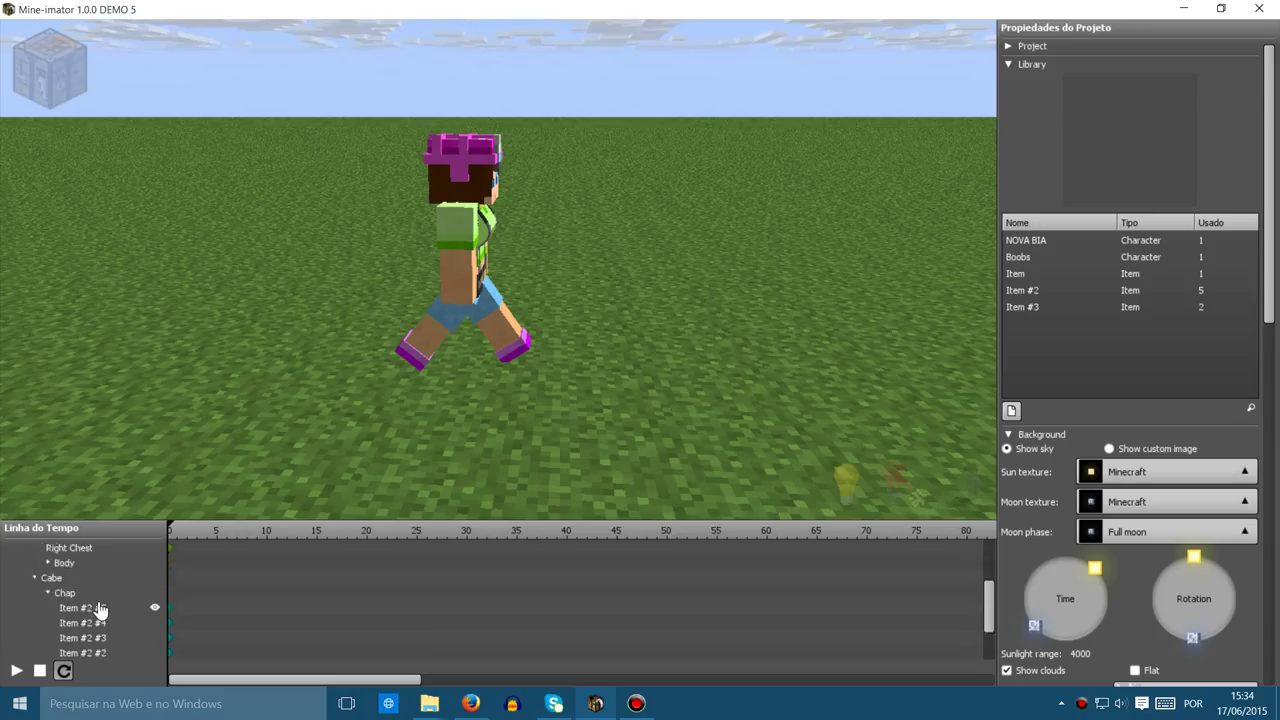
{"action": "scroll", "coordinate": [100, 609], "scroll_direction": "up", "scroll_amount": 5}
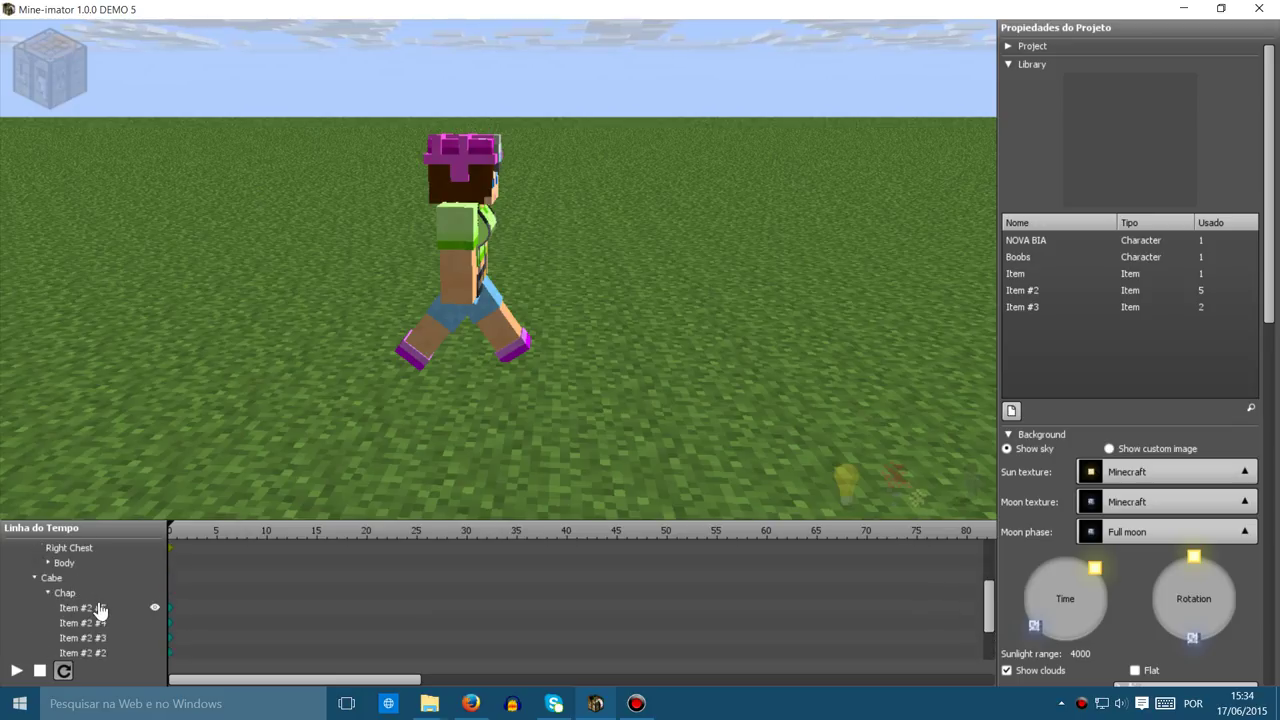
{"action": "left_click", "coordinate": [49, 595]}
{"action": "left_click", "coordinate": [34, 608]}
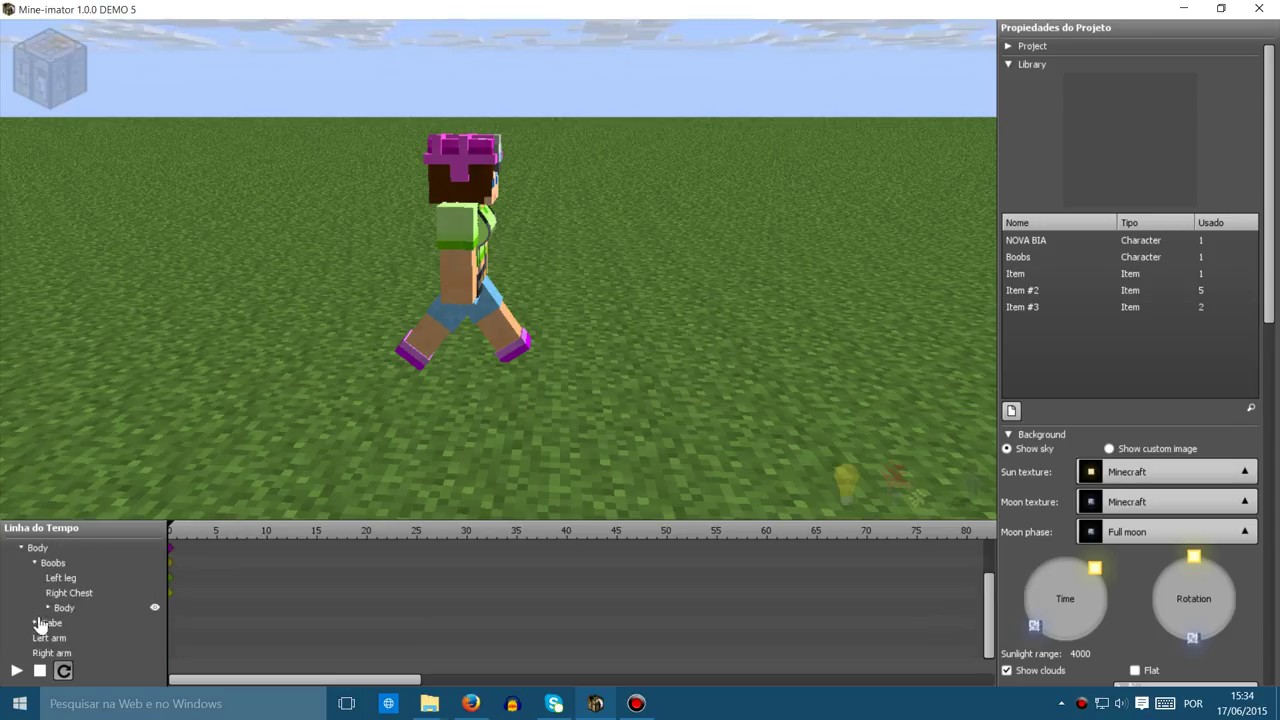
Move the time marker to frame 10 and collapse the Boobs group under Body in the timeline.
{"action": "left_click", "coordinate": [52, 638]}
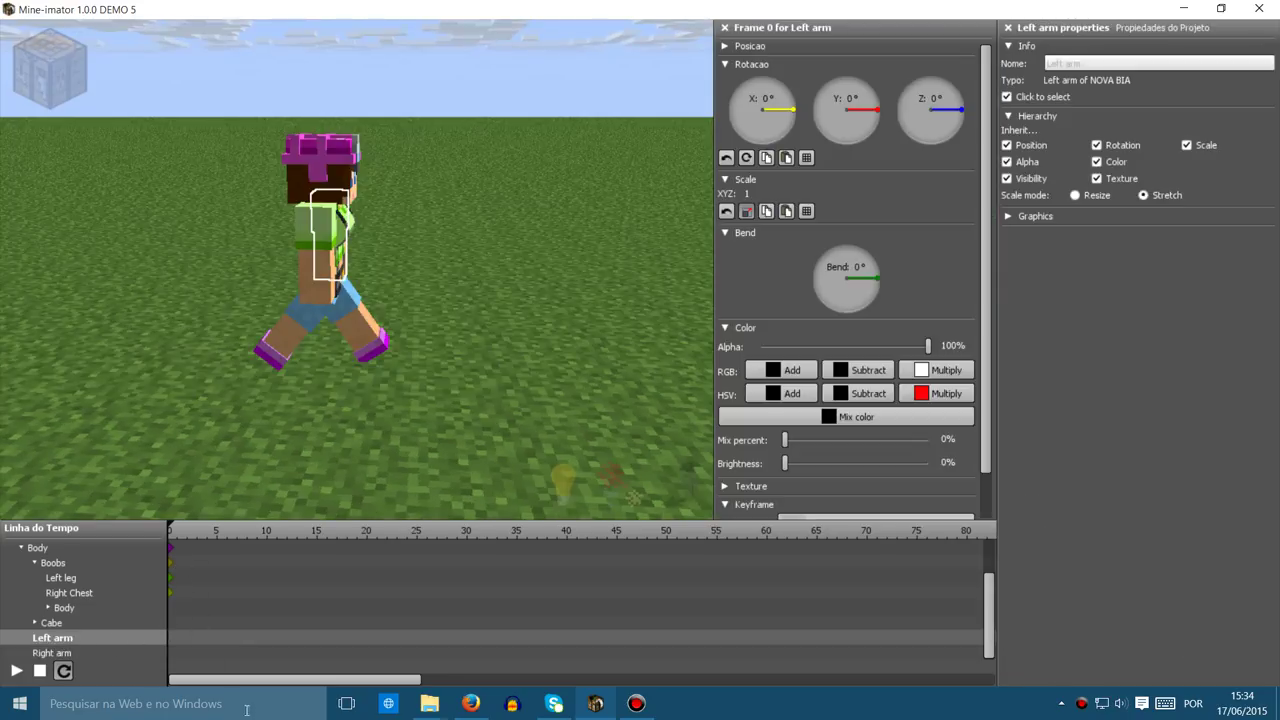
{"action": "scroll", "coordinate": [217, 623], "scroll_direction": "up", "scroll_amount": 3}
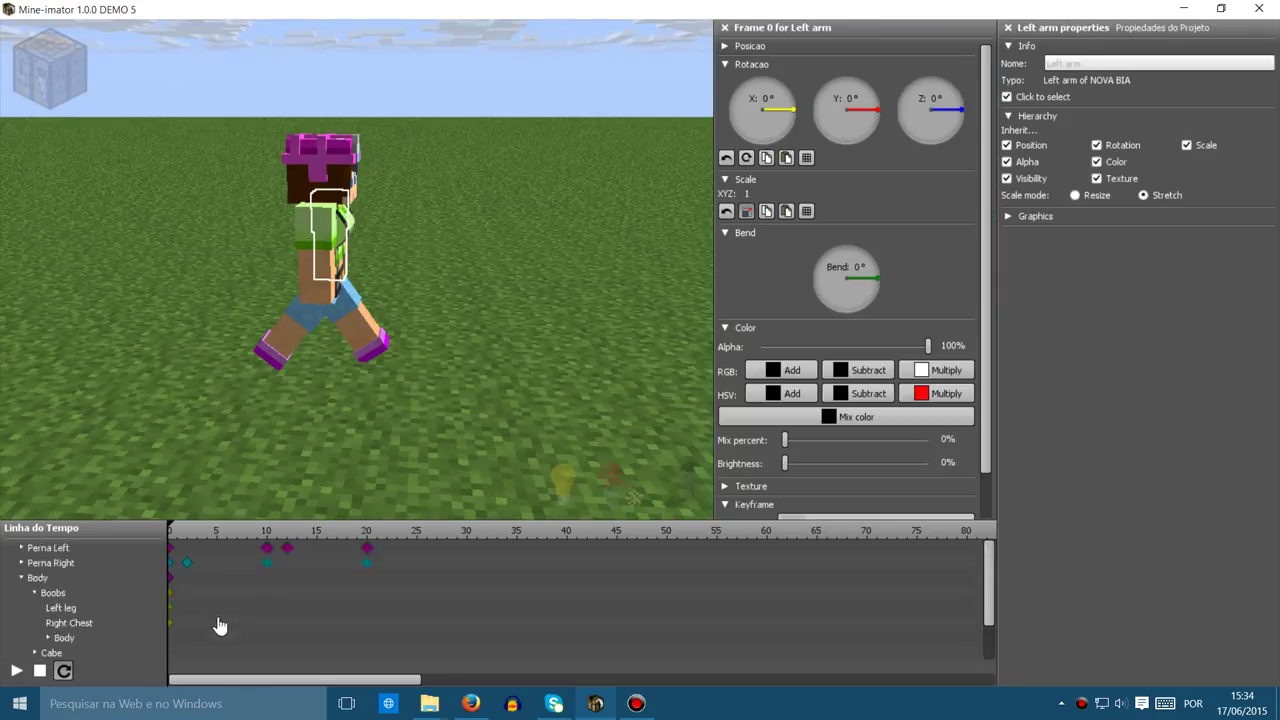
{"action": "left_click", "coordinate": [270, 610]}
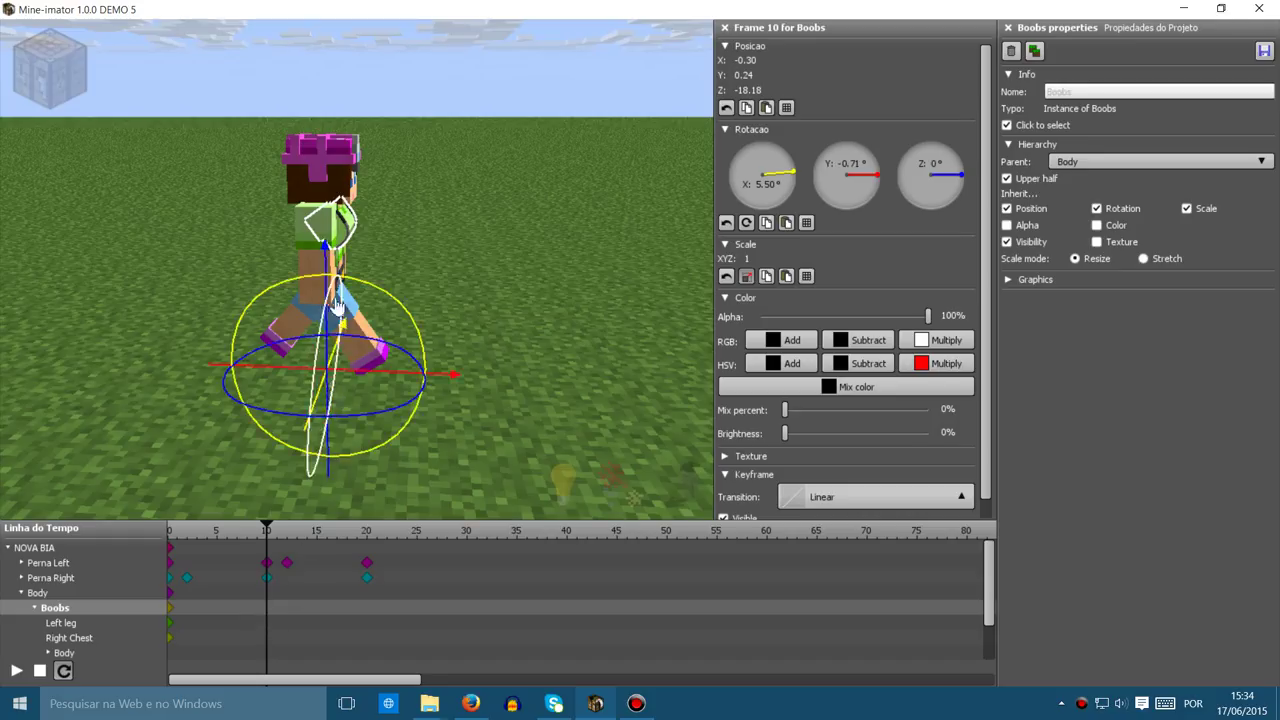
{"action": "left_click", "coordinate": [21, 593]}
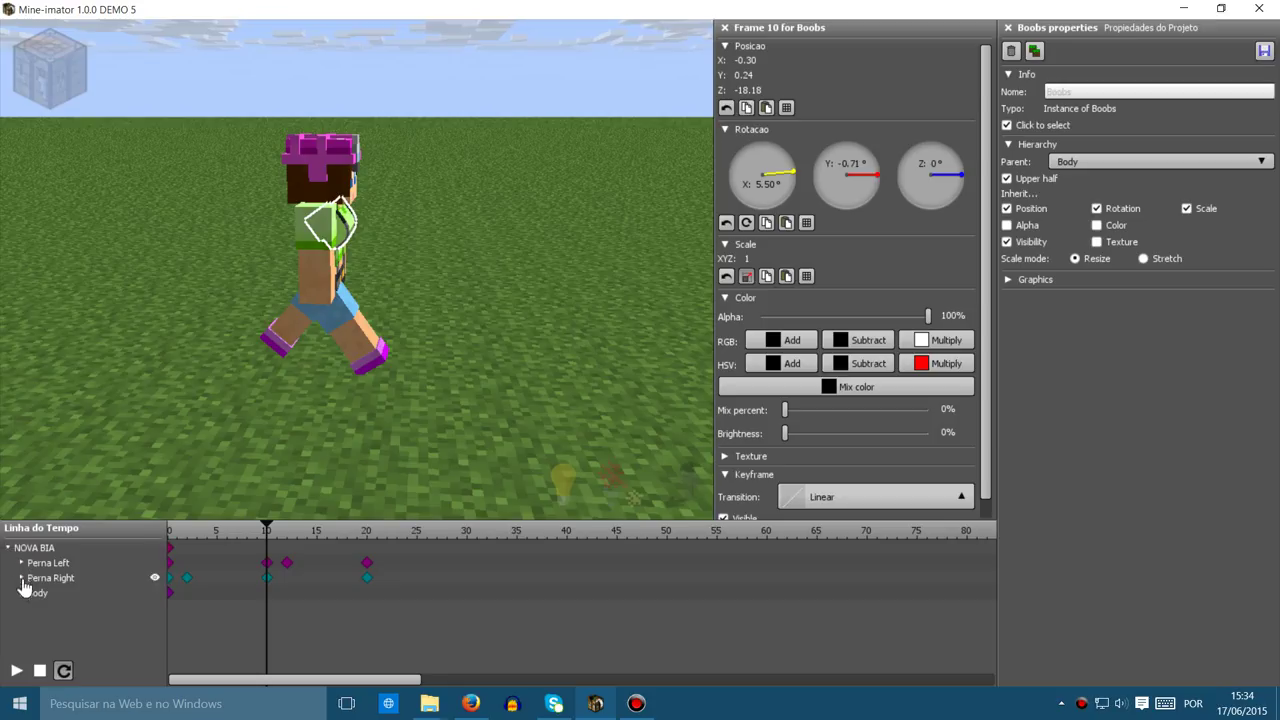
{"action": "left_click", "coordinate": [21, 593]}
{"action": "scroll", "coordinate": [52, 622], "scroll_direction": "down", "scroll_amount": 1}
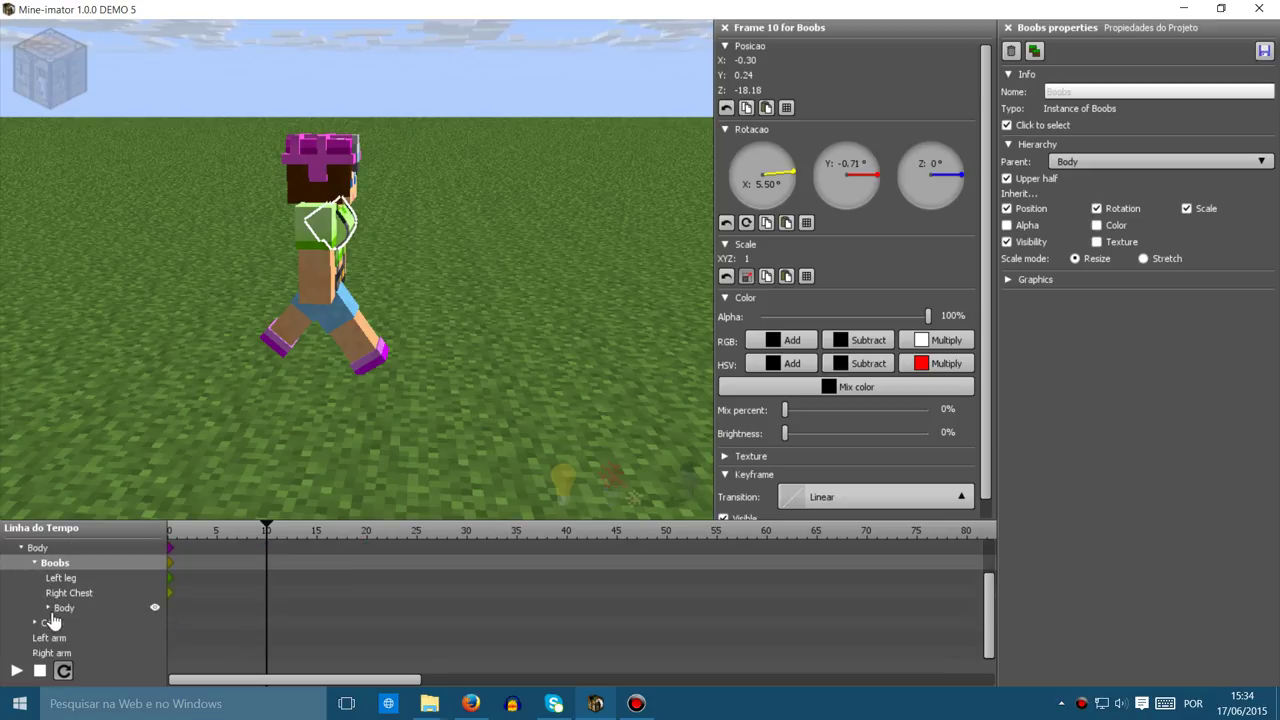
{"action": "left_click", "coordinate": [35, 565]}
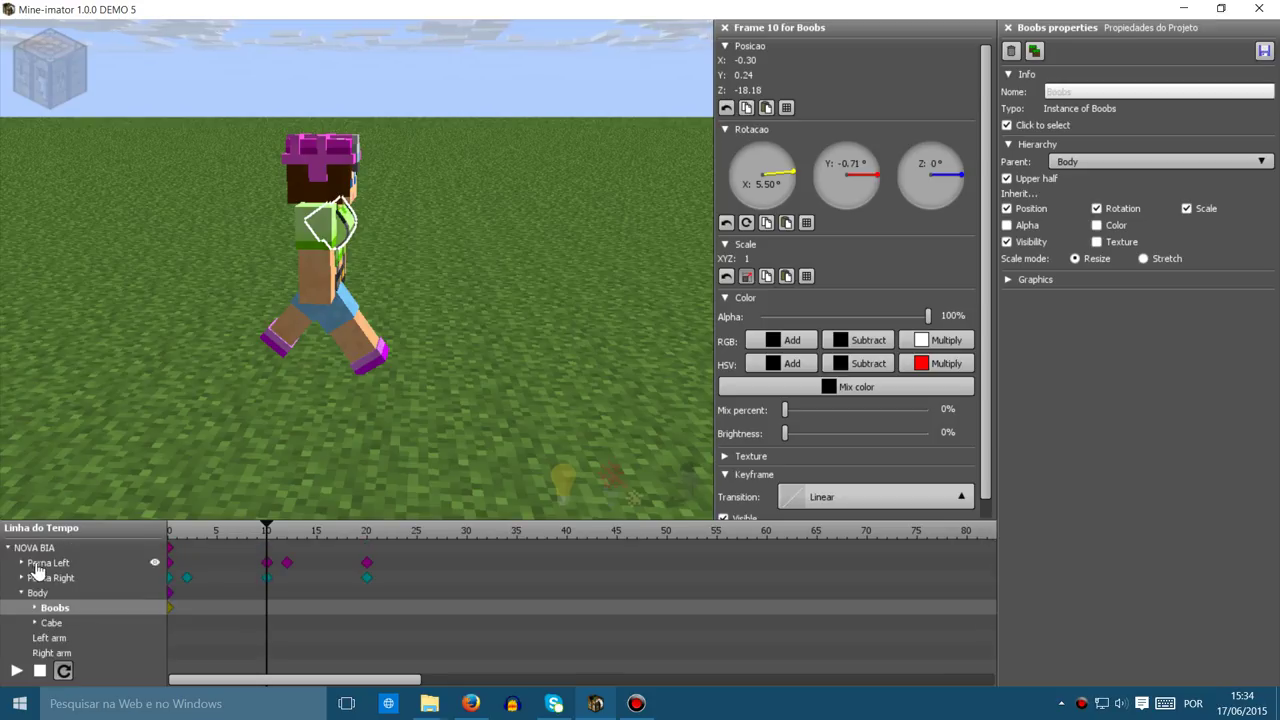
{"action": "left_click", "coordinate": [51, 623]}
Swing the left arm forward to an X rotation of about -15.72° in a keyframe at frame 10.
{"action": "left_click", "coordinate": [60, 652]}
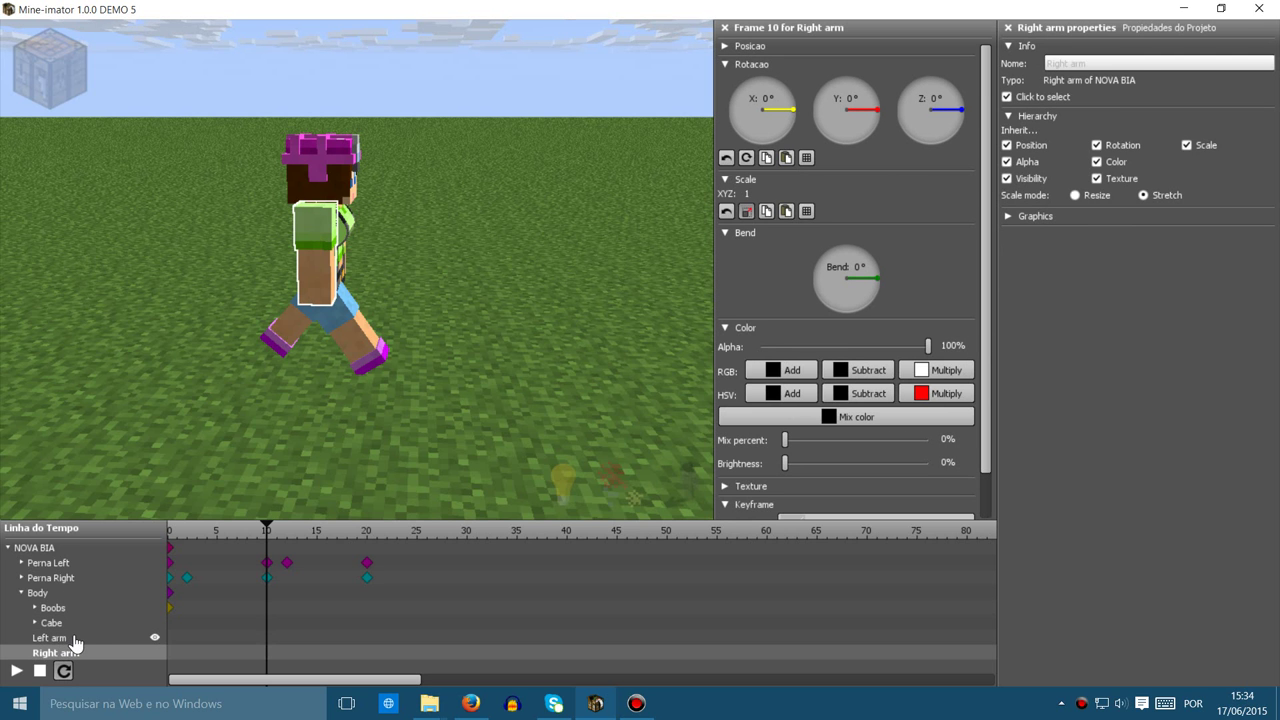
{"action": "left_click", "coordinate": [73, 641]}
{"action": "right_click_drag", "start_coordinate": [306, 471], "coordinate": [351, 274]}
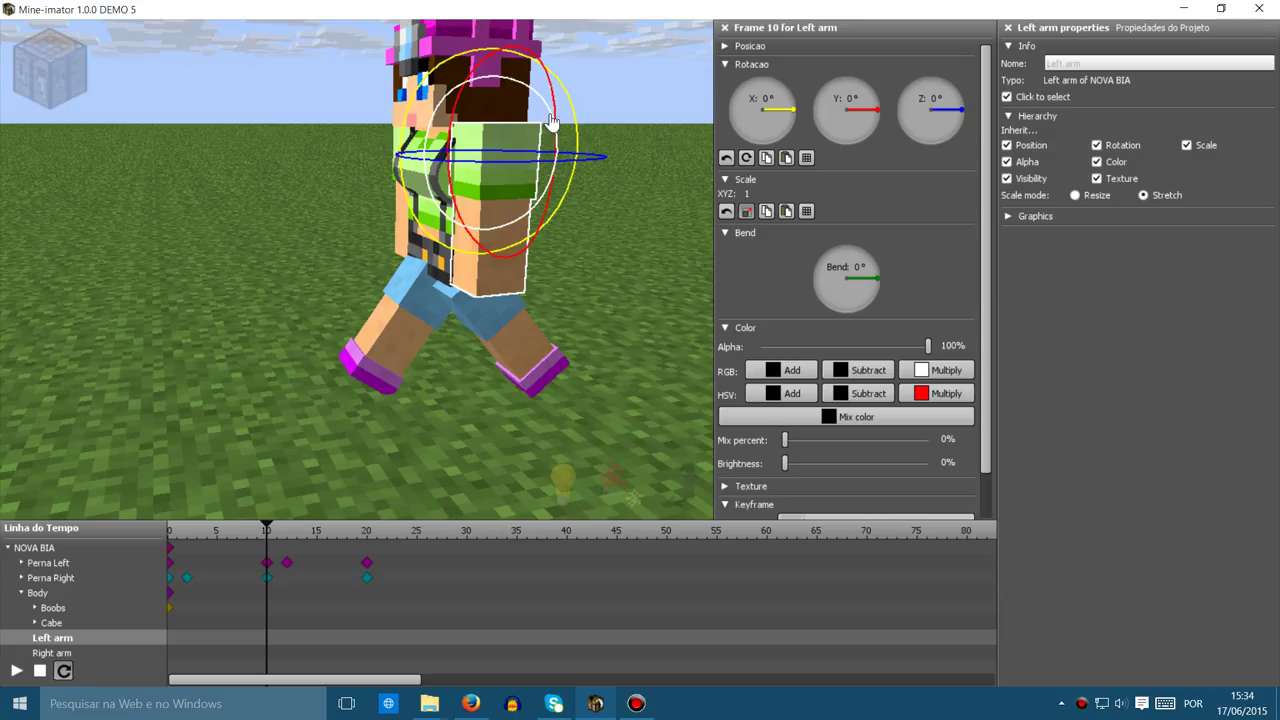
{"action": "left_click_drag", "start_coordinate": [577, 112], "coordinate": [581, 139]}
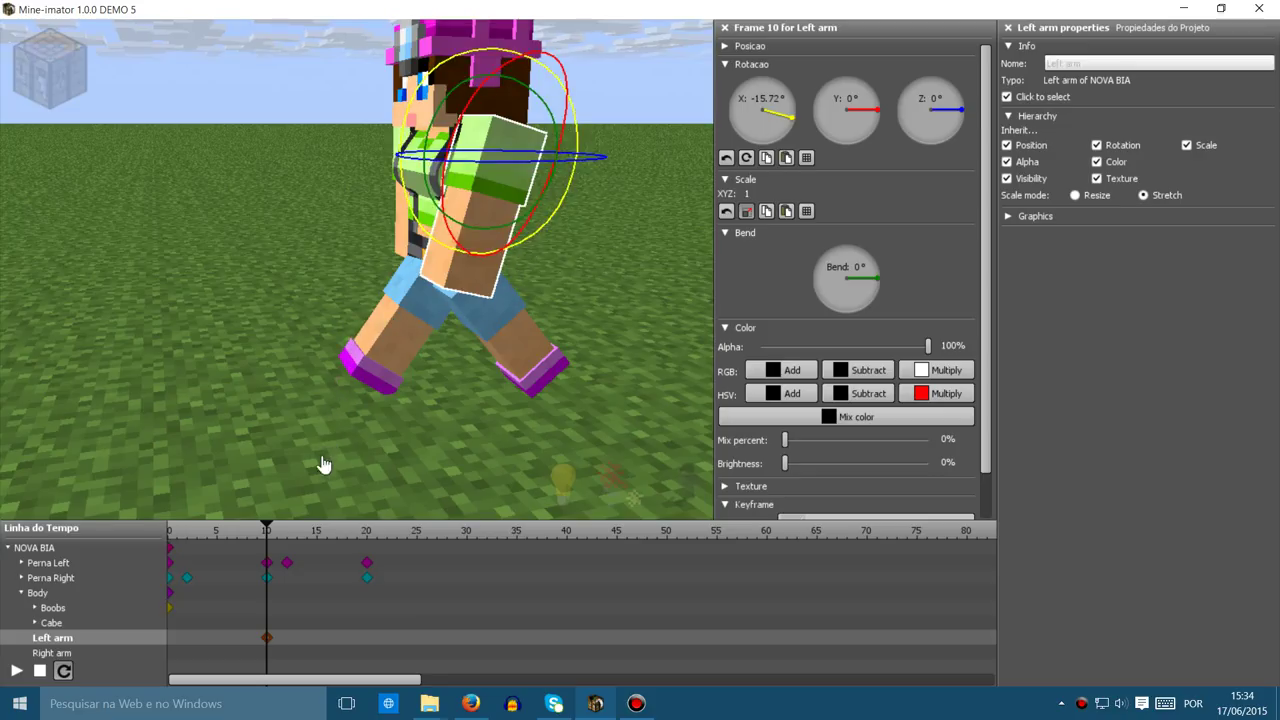
Swing the left arm backward to an X rotation of about 13.33° in a keyframe at frame 0.
{"action": "left_click", "coordinate": [266, 527]}
{"action": "left_click_drag", "start_coordinate": [267, 533], "coordinate": [149, 529]}
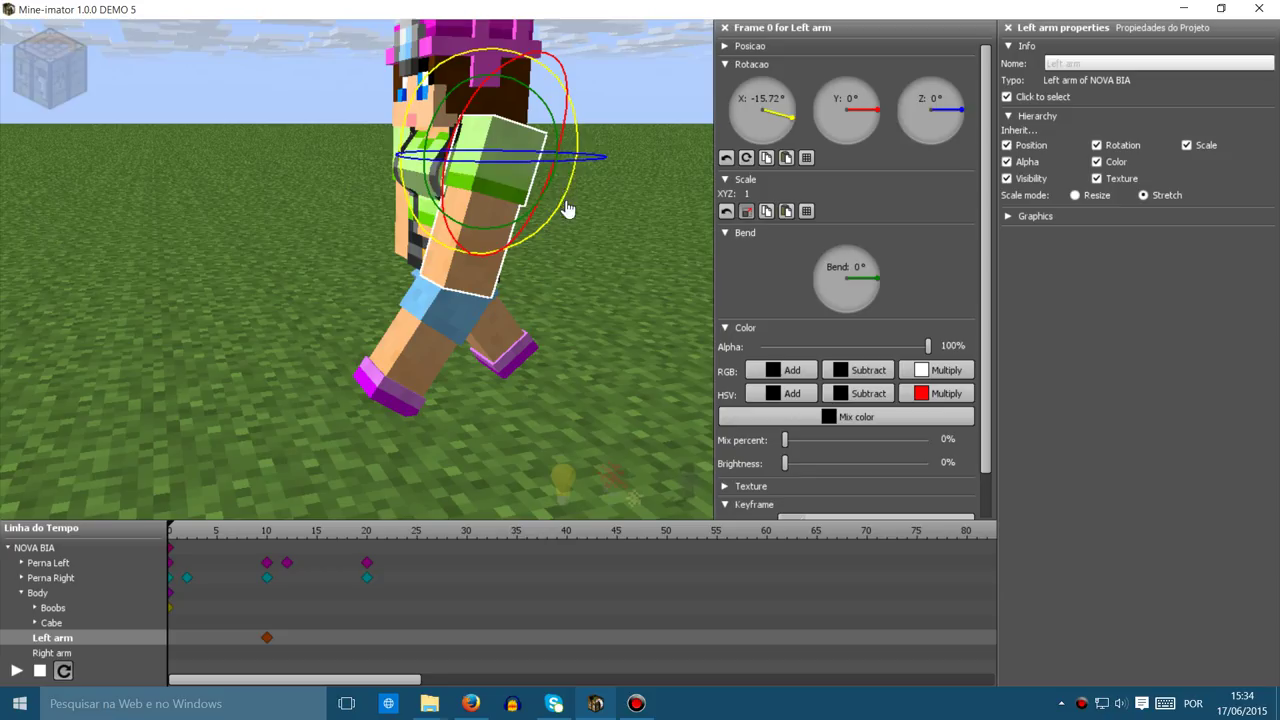
{"action": "left_click_drag", "start_coordinate": [561, 218], "coordinate": [607, 187]}
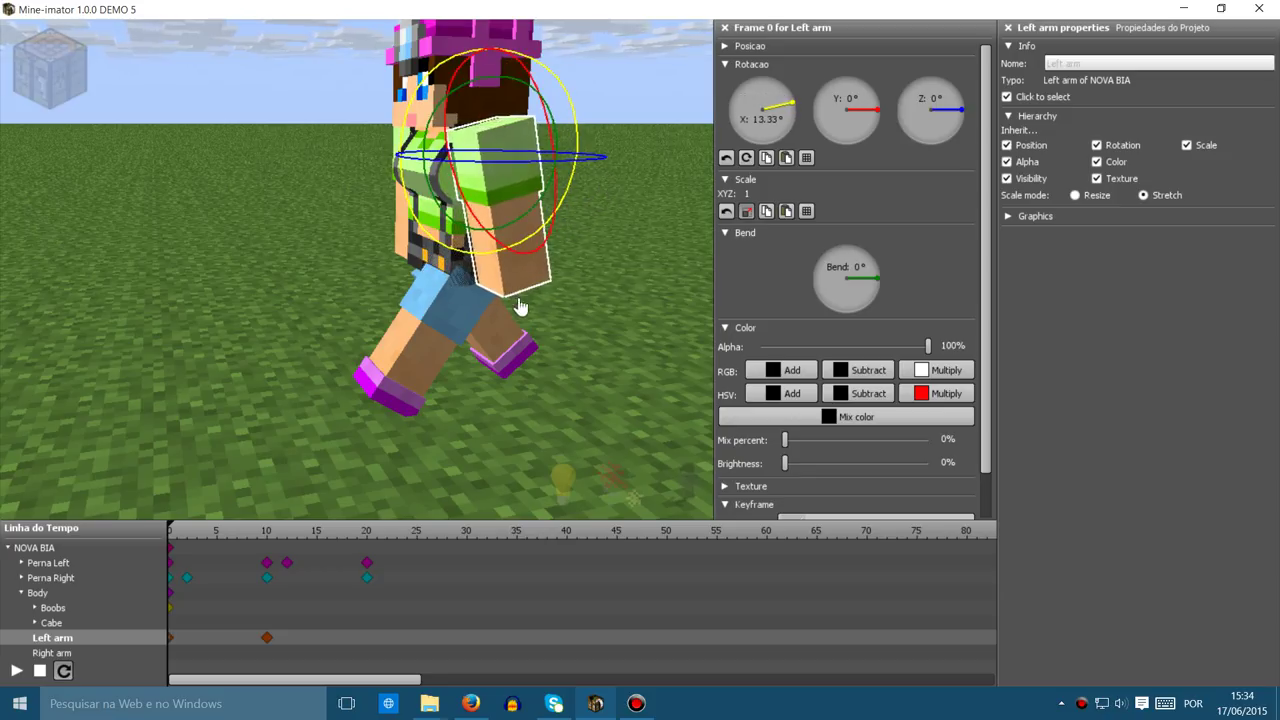
Swing the right arm forward to an X rotation of about -16.86° in a keyframe at frame 0.
{"action": "left_click_drag", "start_coordinate": [517, 380], "coordinate": [765, 365]}
{"action": "left_click_drag", "start_coordinate": [421, 285], "coordinate": [421, 293]}
{"action": "left_click", "coordinate": [435, 242]}
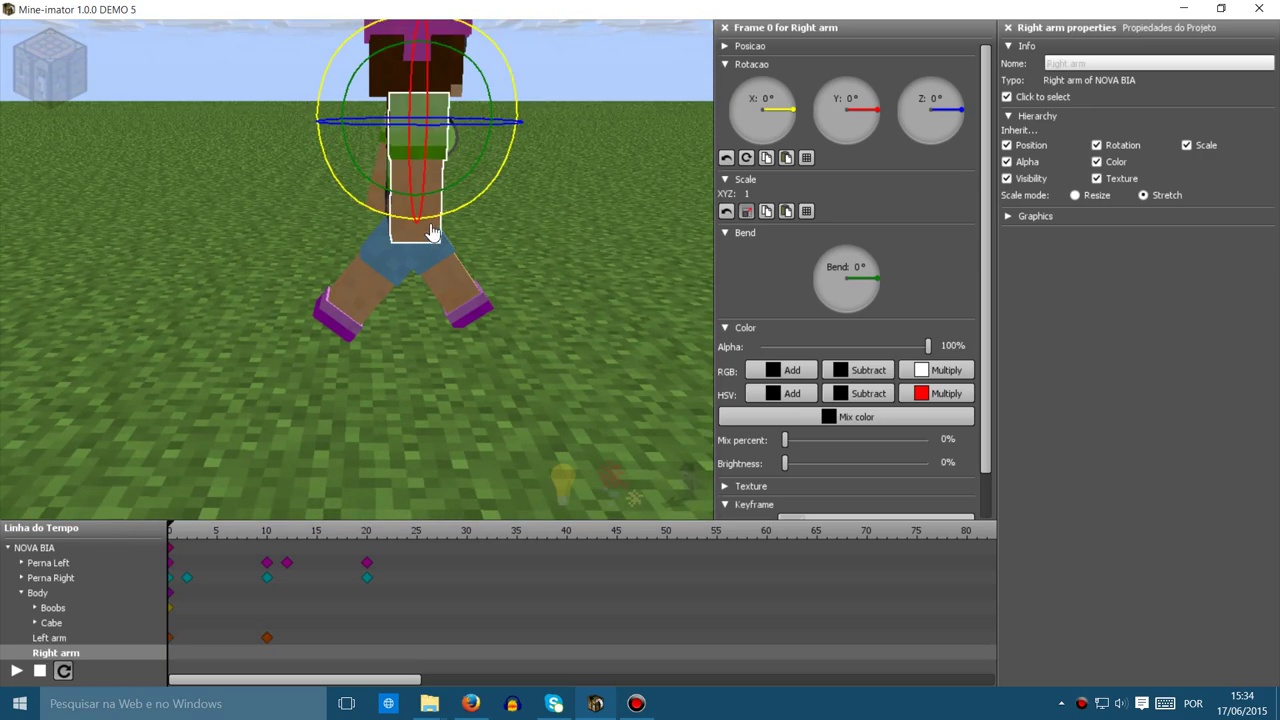
{"action": "left_click_drag", "start_coordinate": [466, 216], "coordinate": [503, 217]}
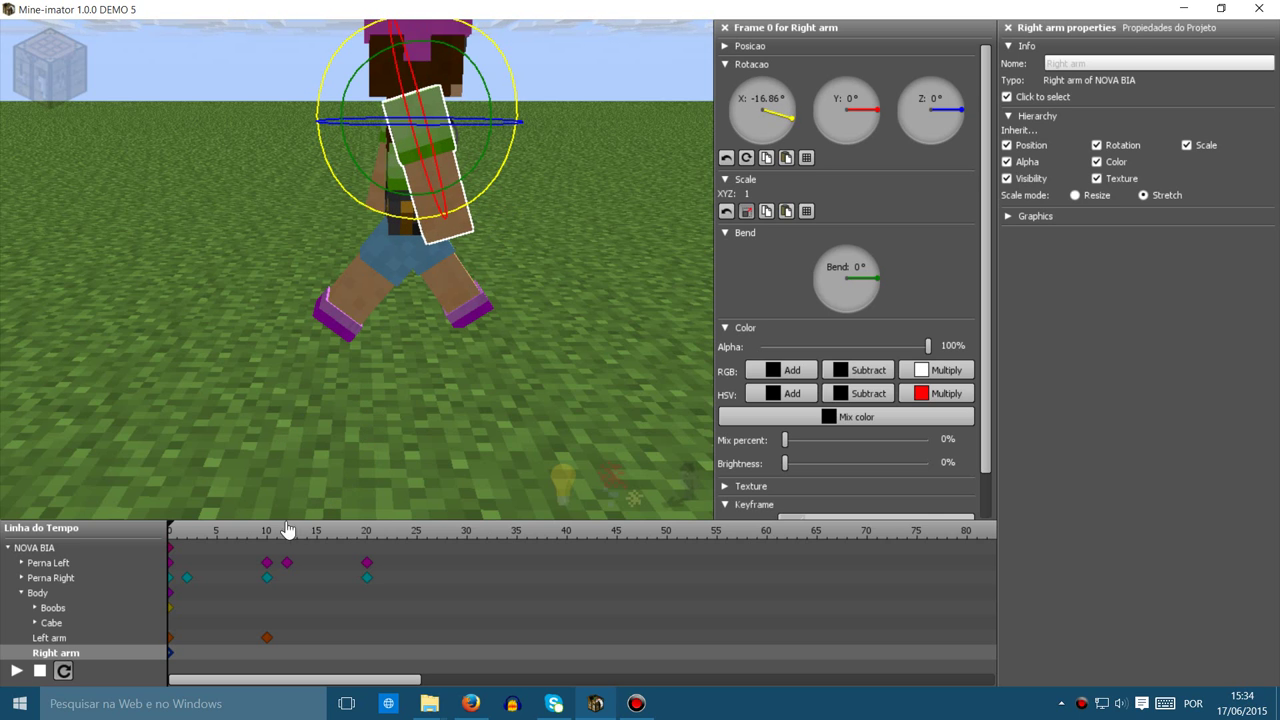
Swing the right arm backward to an X rotation of about 9.79° in a keyframe at frame 10.
{"action": "left_click_drag", "start_coordinate": [173, 533], "coordinate": [269, 550]}
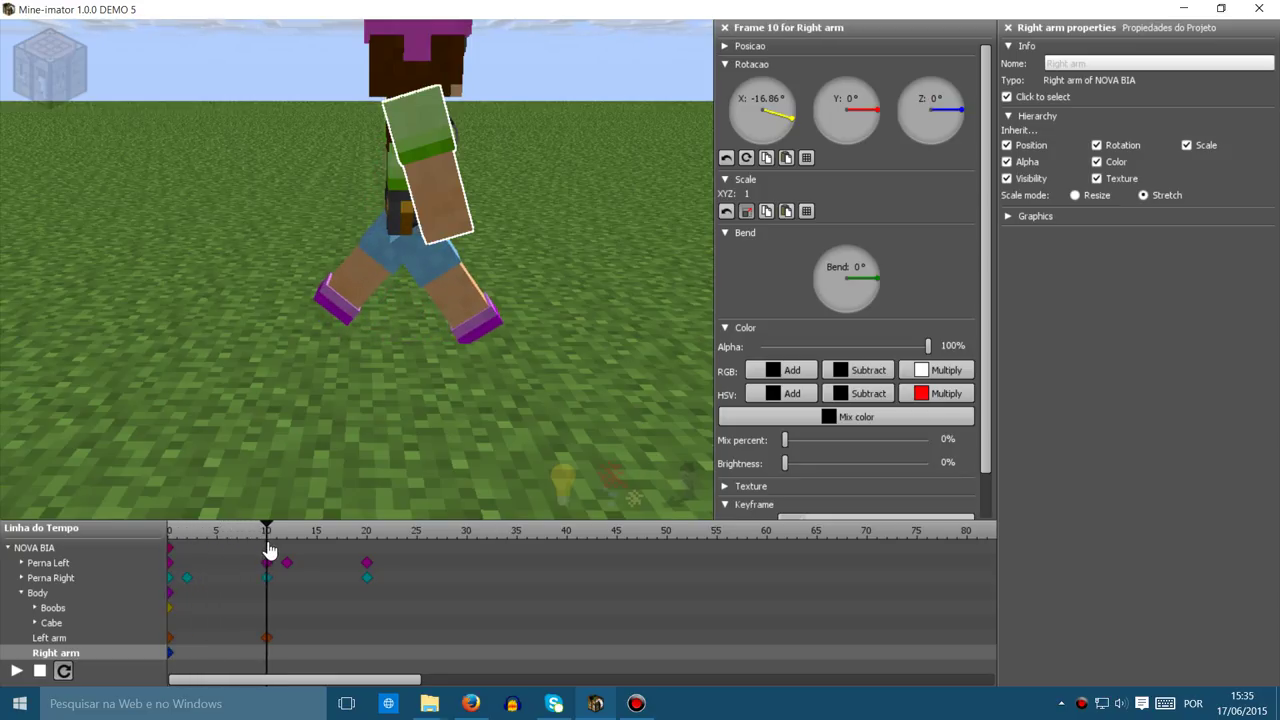
{"action": "left_click_drag", "start_coordinate": [513, 152], "coordinate": [488, 195]}
{"action": "right_click_drag", "start_coordinate": [515, 203], "coordinate": [310, 202]}
{"action": "key", "text": "d"}
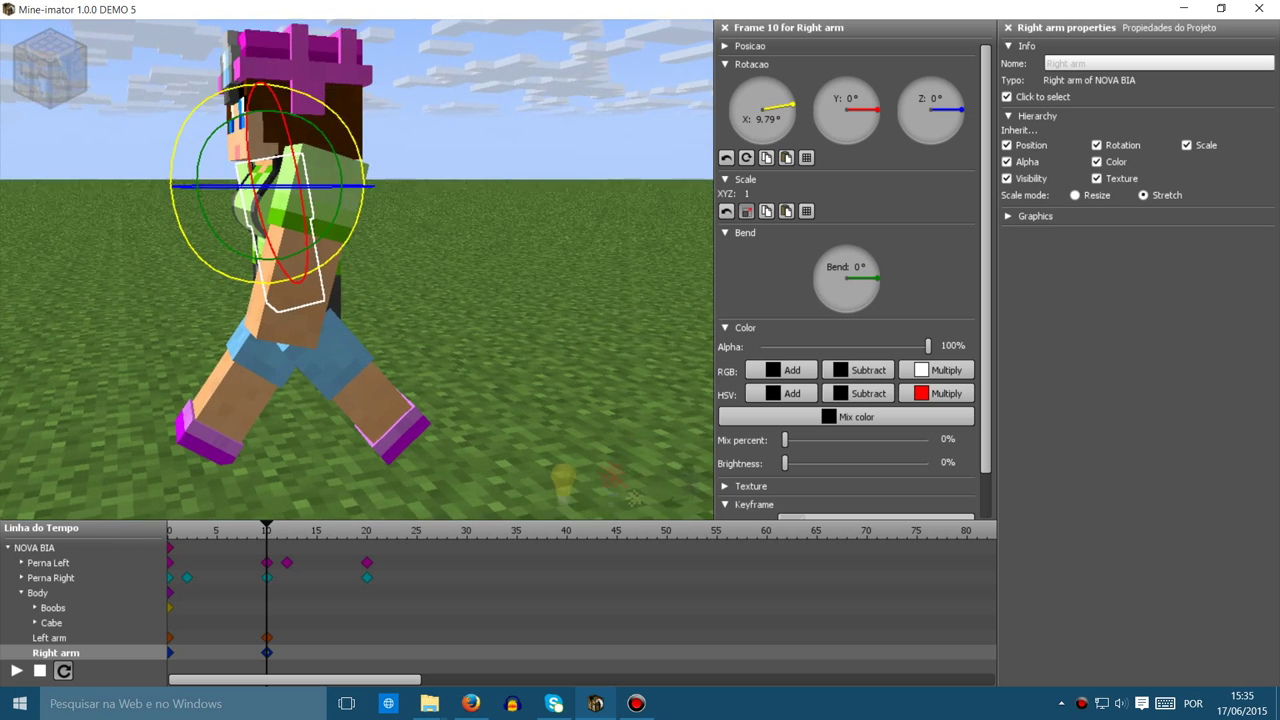
{"action": "right_click_drag", "start_coordinate": [232, 247], "coordinate": [352, 270]}
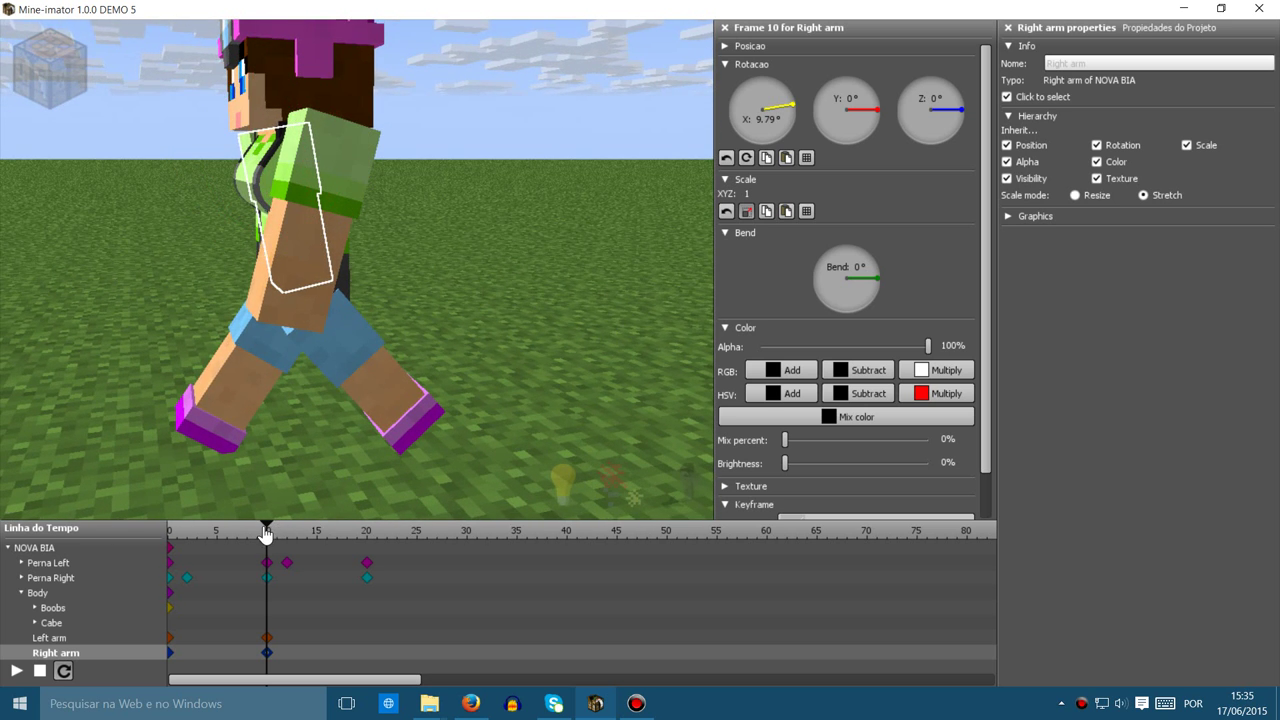
Copy the left and right arm keyframes from frame 0 to frame 20.
{"action": "left_click_drag", "start_coordinate": [267, 528], "coordinate": [369, 558]}
{"action": "left_click_drag", "start_coordinate": [191, 647], "coordinate": [155, 670]}
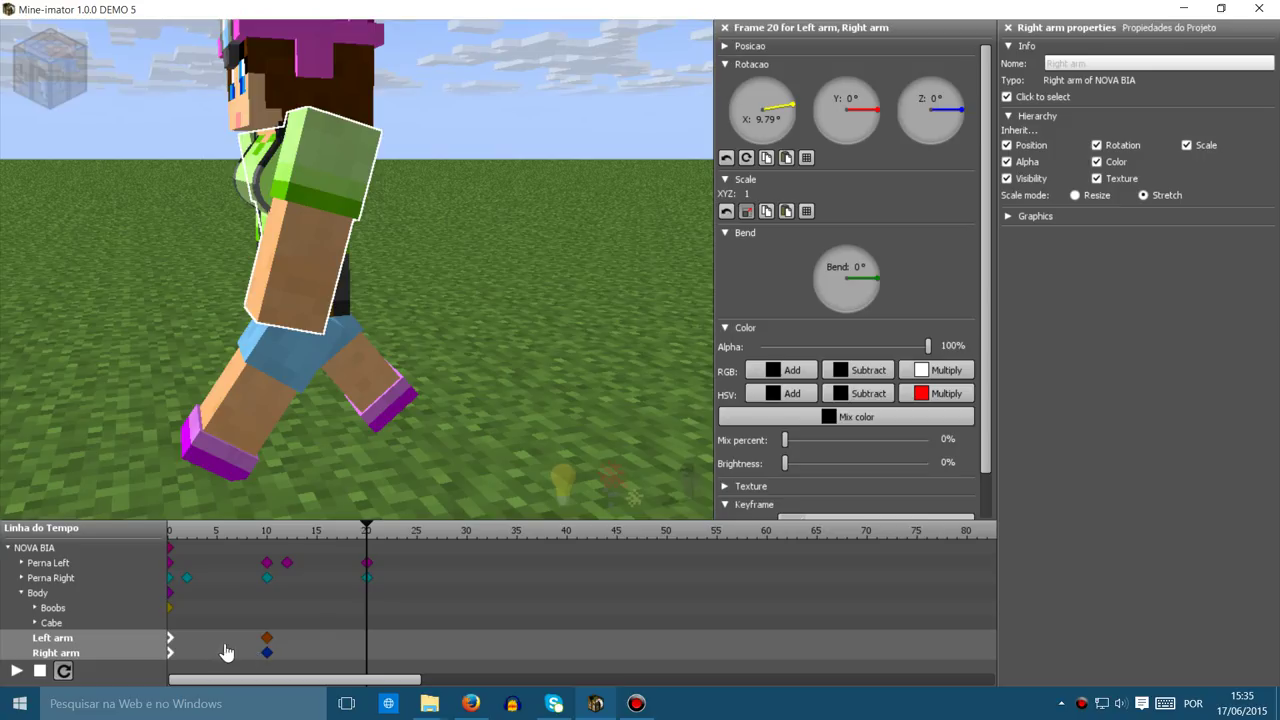
{"action": "left_click", "coordinate": [366, 641]}
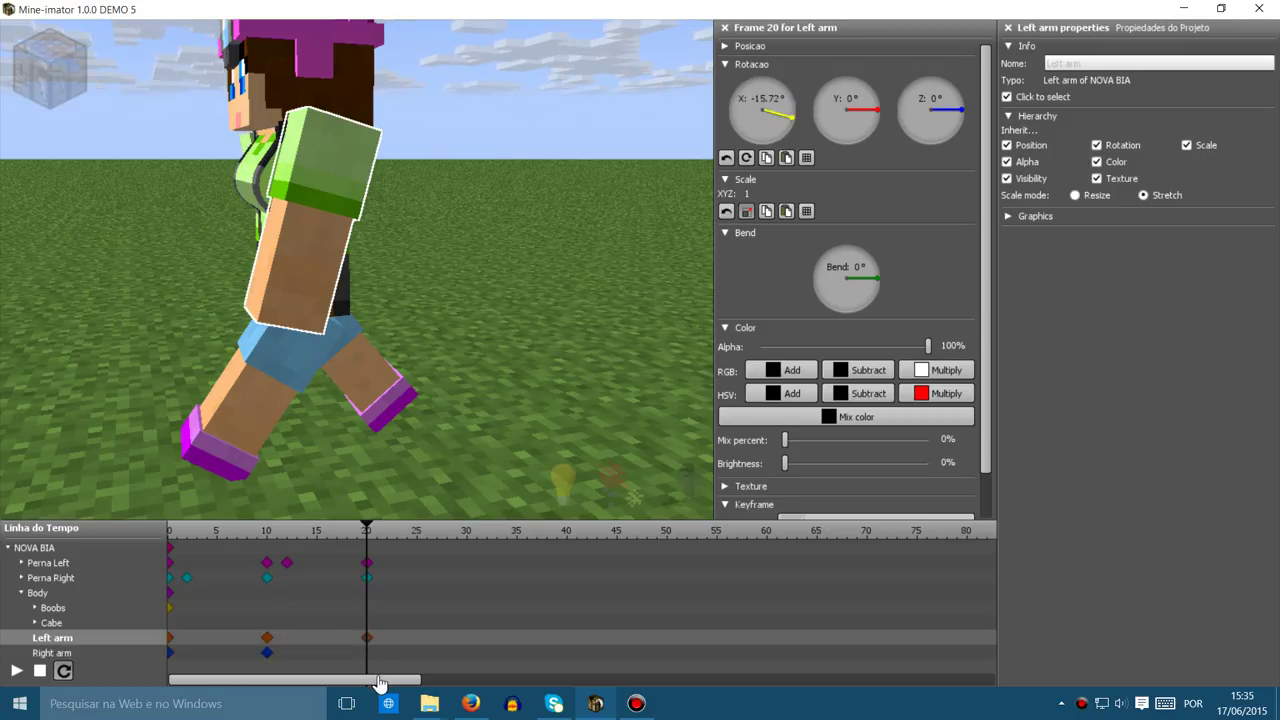
{"action": "key", "text": "ctrl+v"}
{"action": "left_click_drag", "start_coordinate": [375, 640], "coordinate": [387, 641]}
{"action": "left_click", "coordinate": [364, 641]}
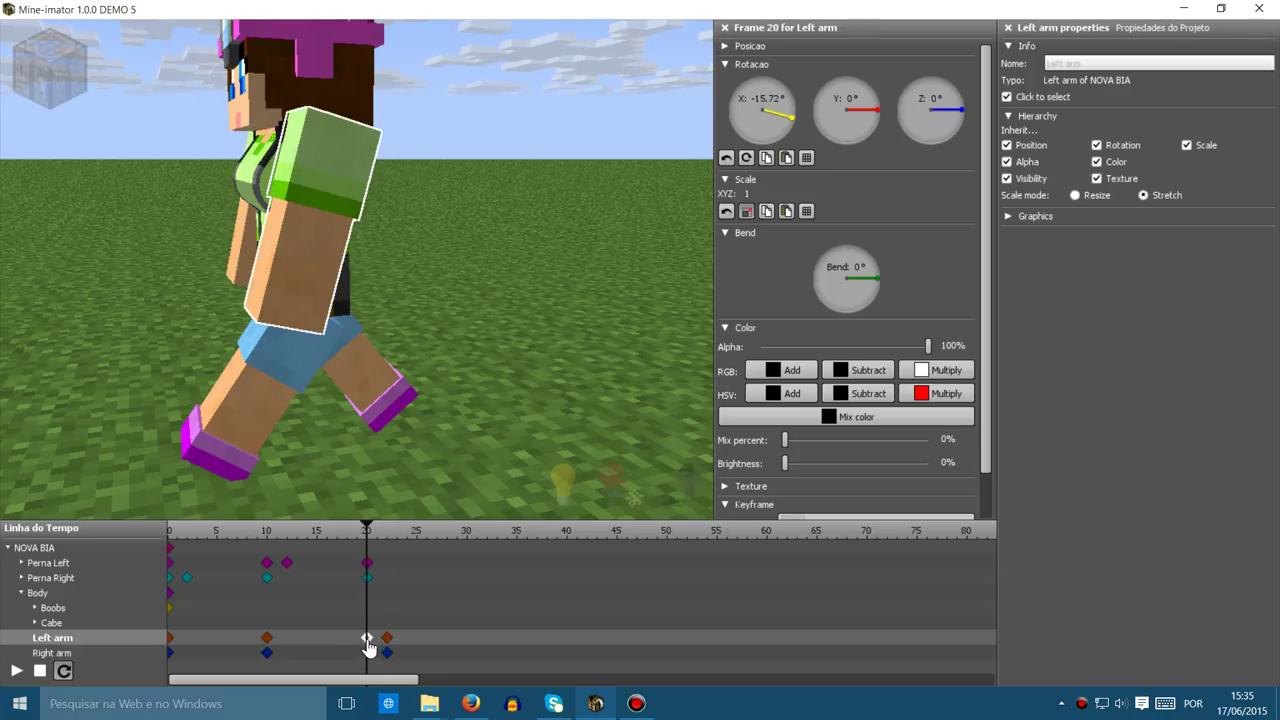
{"action": "key", "text": "Delete"}
{"action": "left_click_drag", "start_coordinate": [381, 665], "coordinate": [369, 652]}
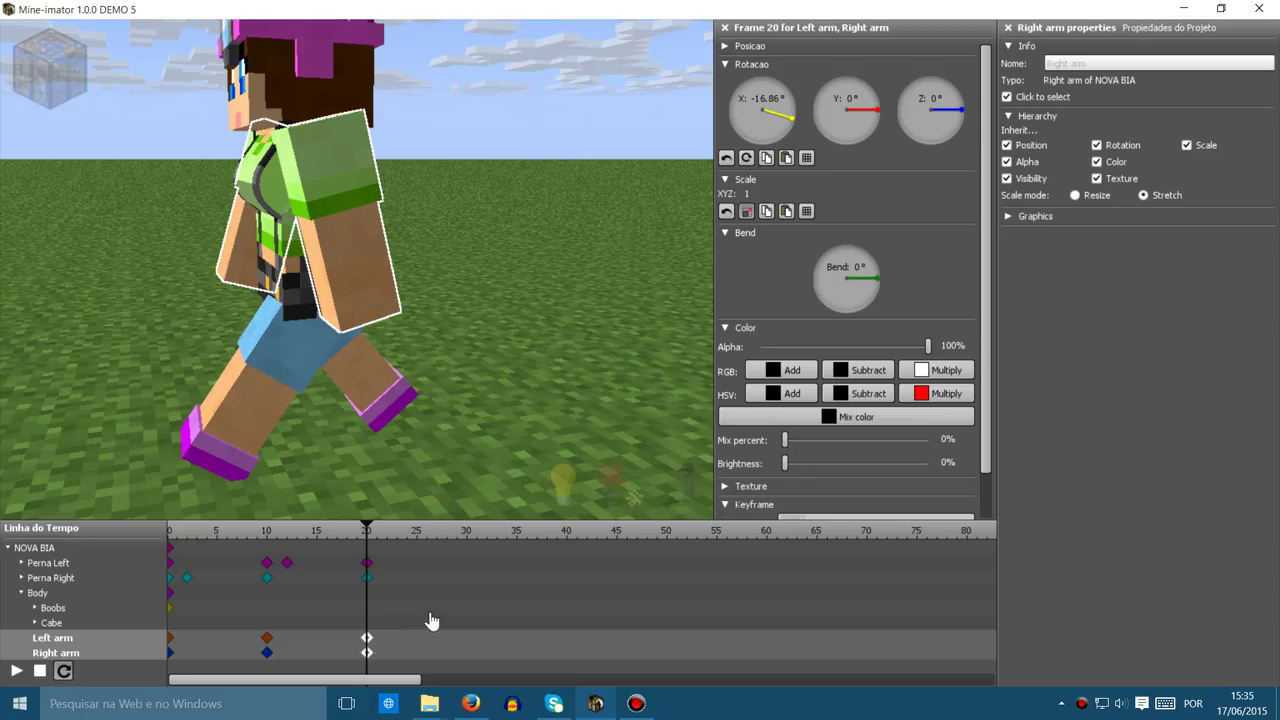
Play the looping walk animation and check the leg and arm motion from the character's other side.
{"action": "left_click", "coordinate": [428, 609]}
{"action": "left_click", "coordinate": [17, 671]}
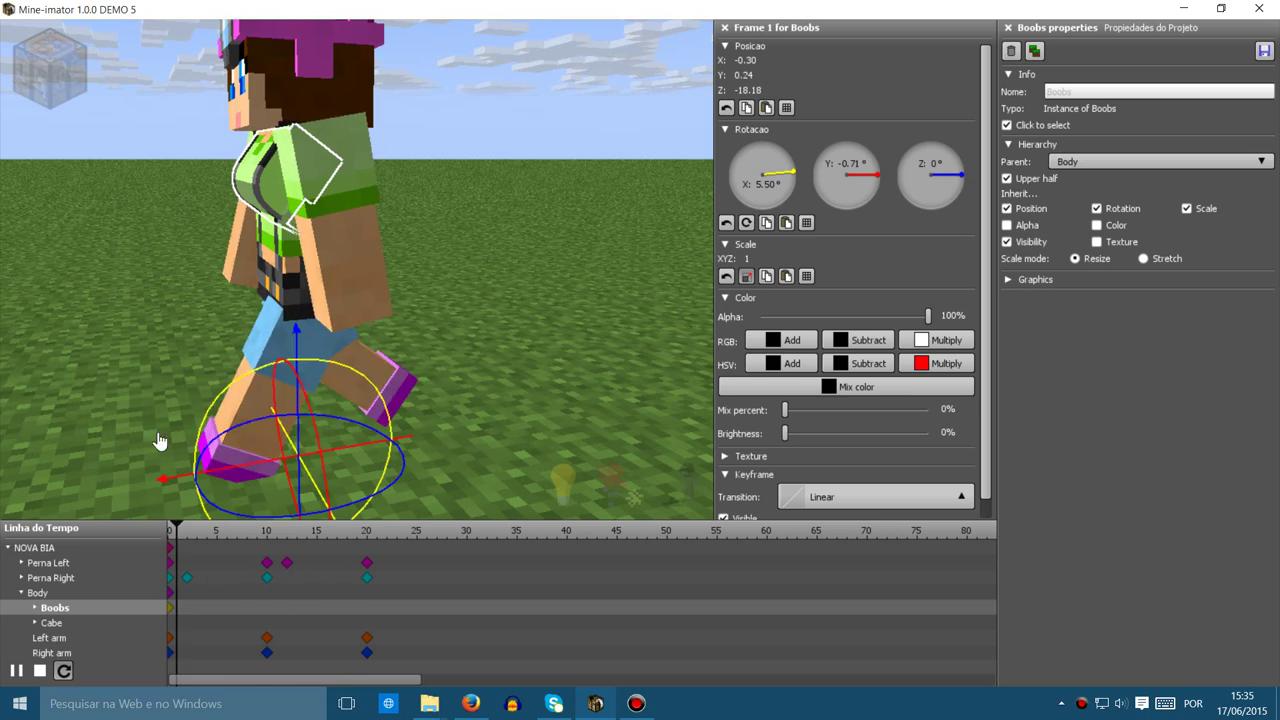
{"action": "left_click", "coordinate": [124, 359]}
{"action": "left_click_drag", "start_coordinate": [420, 300], "coordinate": [480, 338]}
{"action": "key", "text": "s"}
{"action": "right_click_drag", "start_coordinate": [480, 338], "coordinate": [582, 344]}
{"action": "key", "text": "a"}
{"action": "key", "text": "a"}
{"action": "right_click_drag", "start_coordinate": [490, 274], "coordinate": [490, 274]}
{"action": "key", "text": "d"}
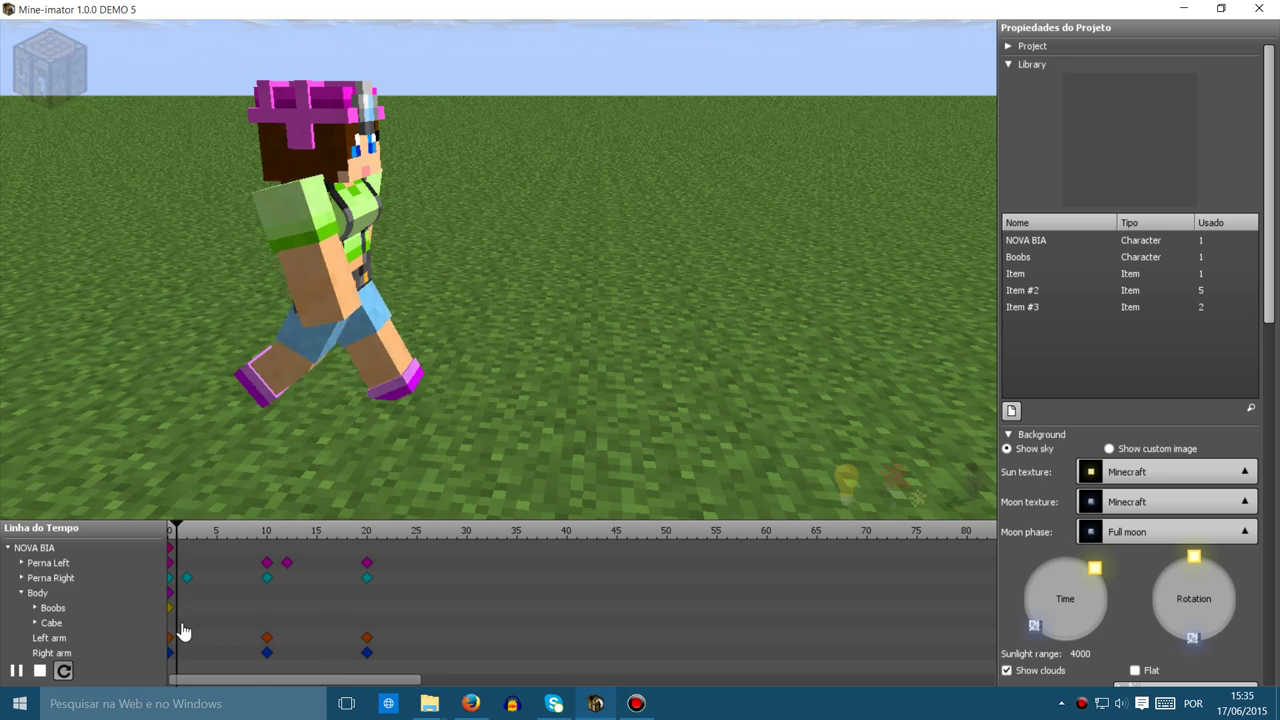
{"action": "left_click", "coordinate": [40, 671]}
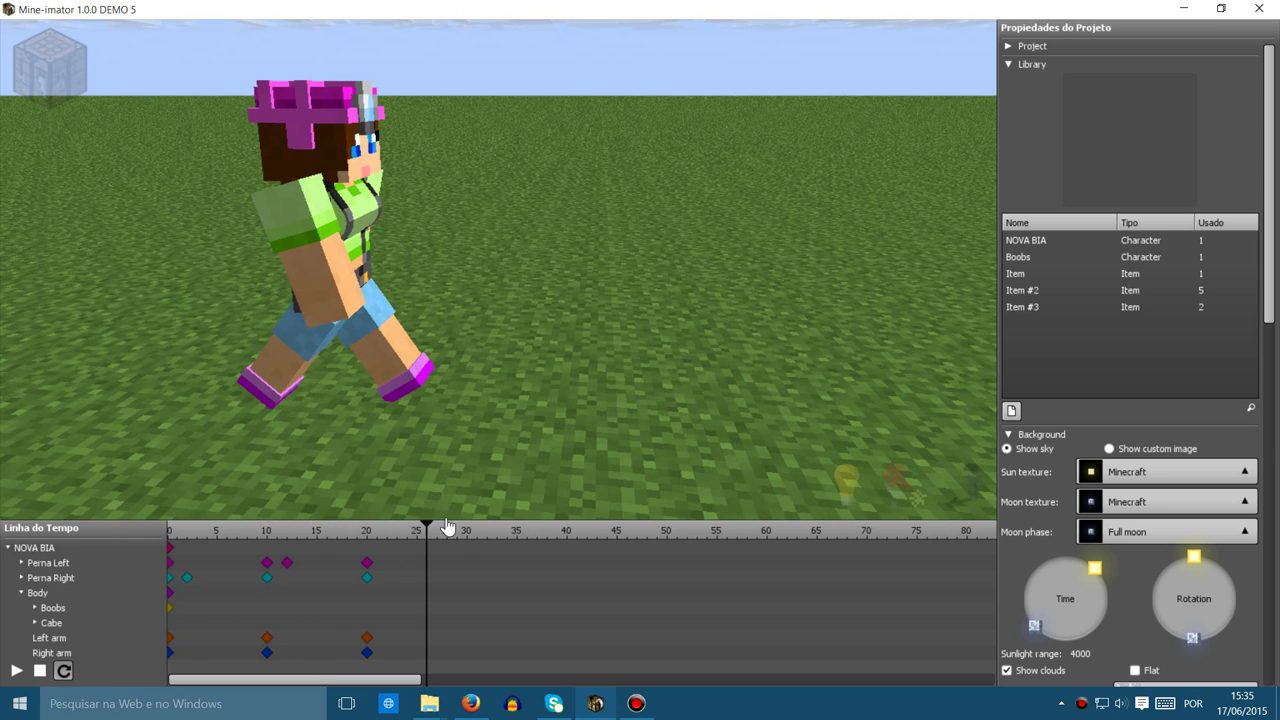
Move the whole NOVA BIA character forward to a Y position of about 124.03 in a keyframe at frame 60.
{"action": "scroll", "coordinate": [474, 430], "scroll_direction": "down", "scroll_amount": 5}
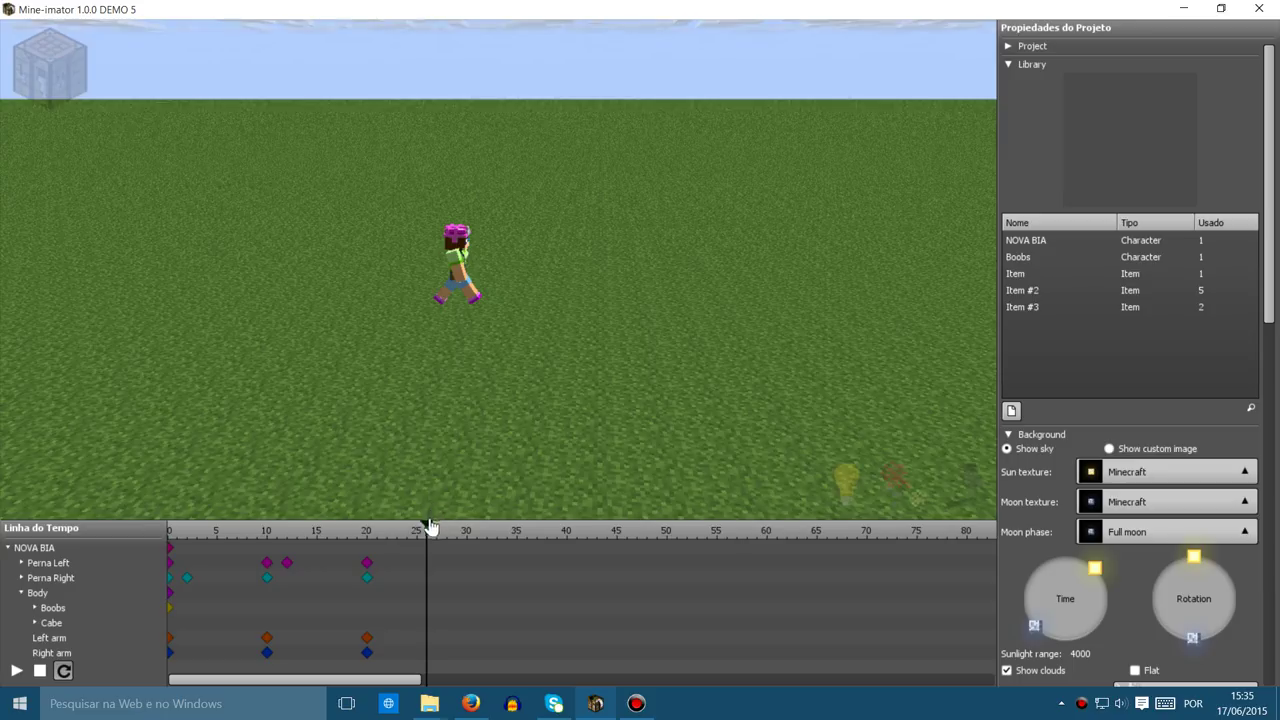
{"action": "left_click_drag", "start_coordinate": [427, 533], "coordinate": [764, 528]}
{"action": "left_click", "coordinate": [766, 549]}
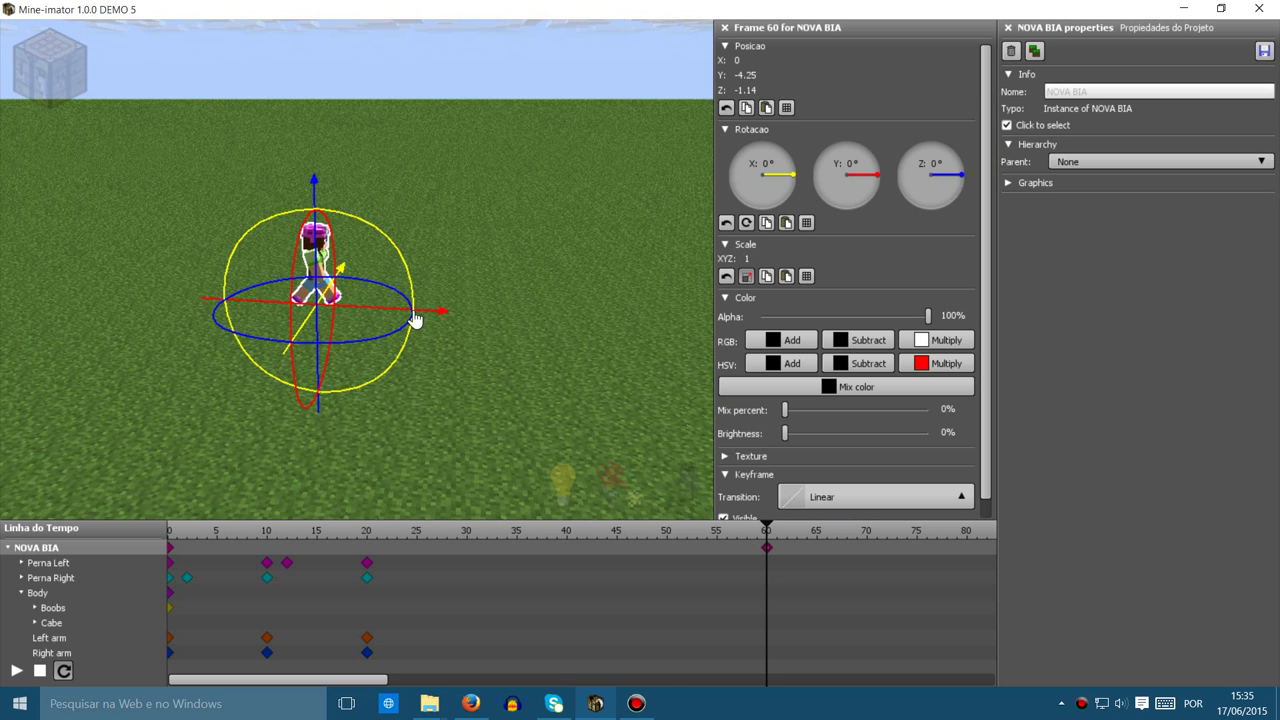
{"action": "left_click_drag", "start_coordinate": [378, 316], "coordinate": [731, 328]}
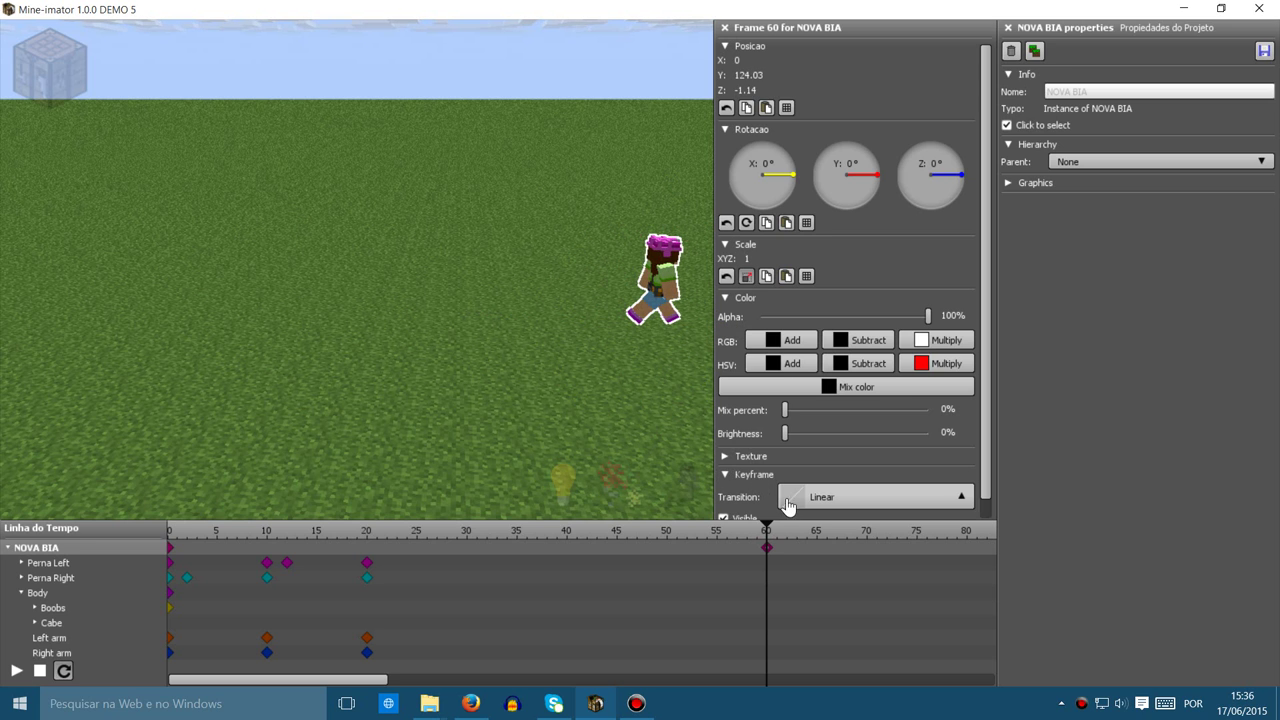
Scrub through the character's forward travel and shift its frame 60 position keyframe to frame 70.
{"action": "left_click_drag", "start_coordinate": [768, 530], "coordinate": [158, 542]}
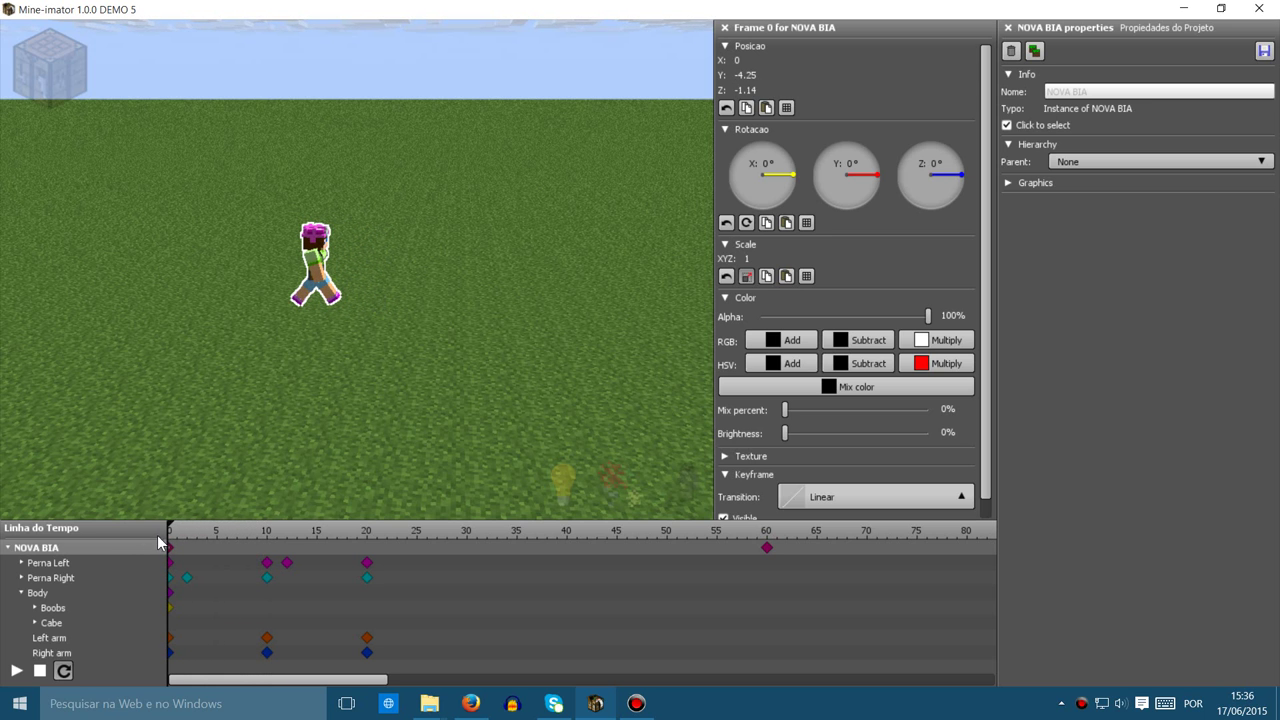
{"action": "left_click", "coordinate": [773, 561]}
{"action": "left_click", "coordinate": [769, 553]}
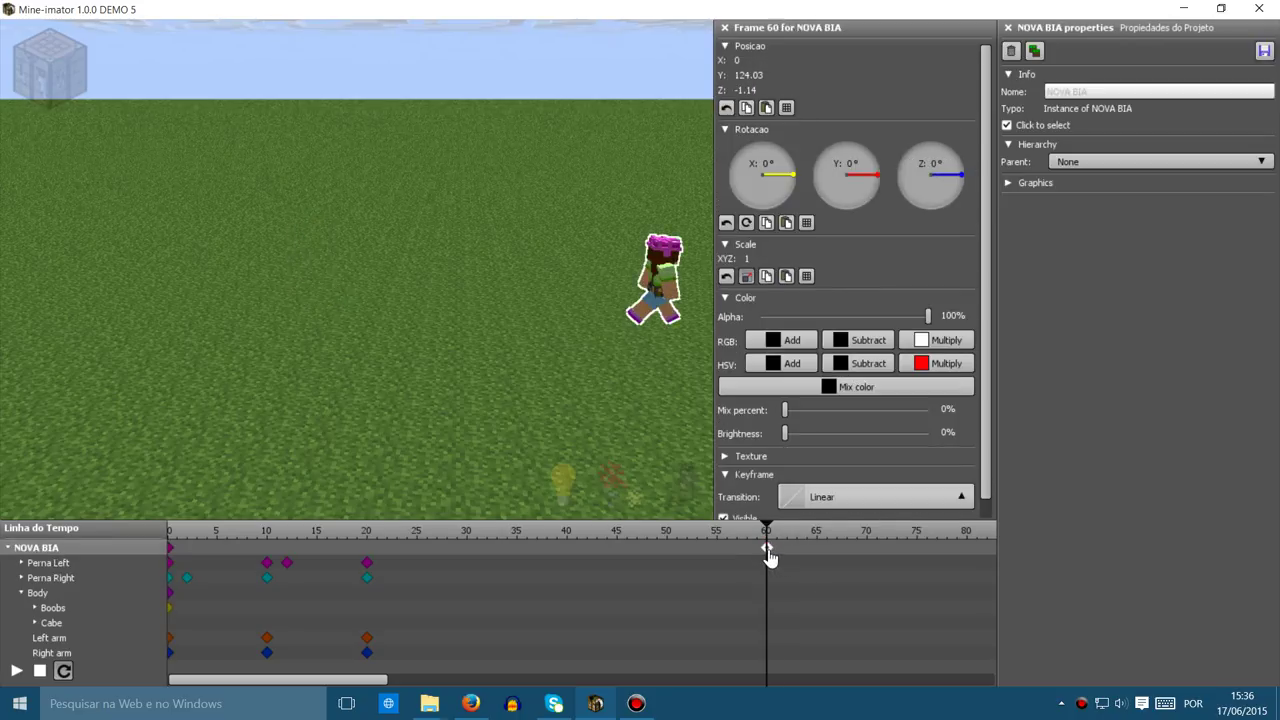
{"action": "left_click_drag", "start_coordinate": [766, 549], "coordinate": [368, 525]}
Copy the leg and arm keyframes of frames 10 to 12 so that they start at frame 30.
{"action": "left_click", "coordinate": [399, 579]}
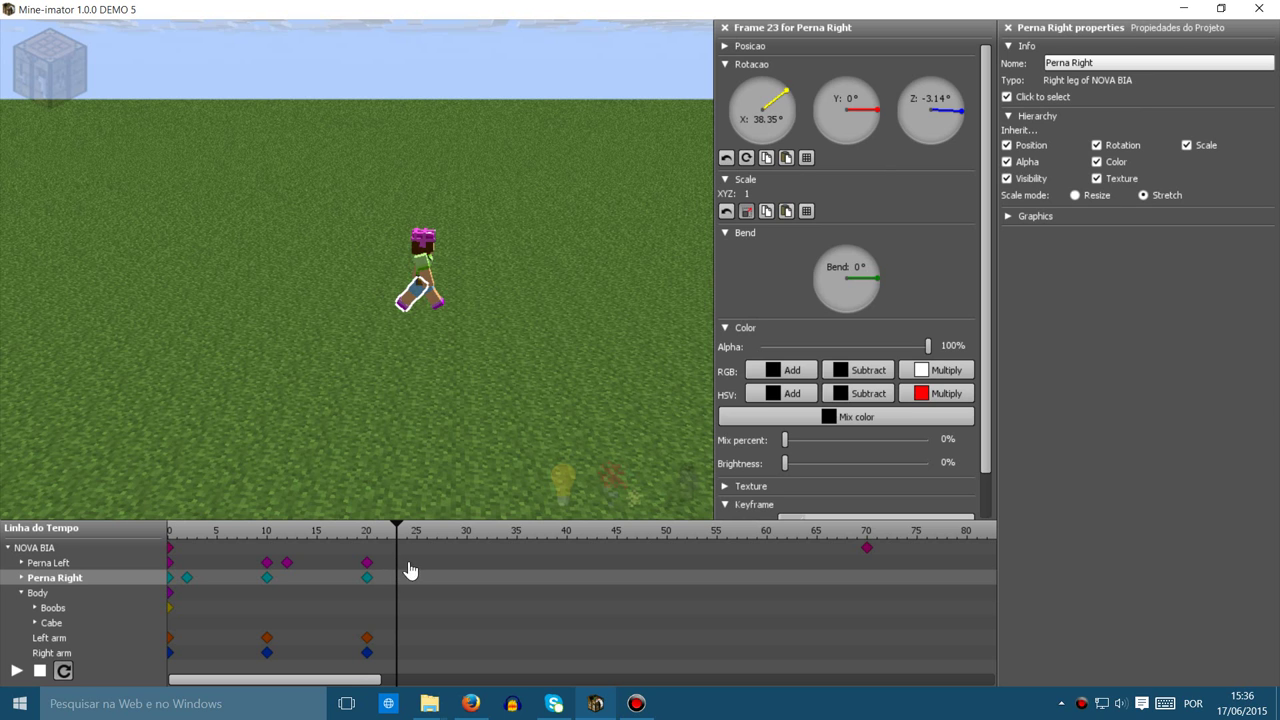
{"action": "left_click_drag", "start_coordinate": [420, 563], "coordinate": [250, 660]}
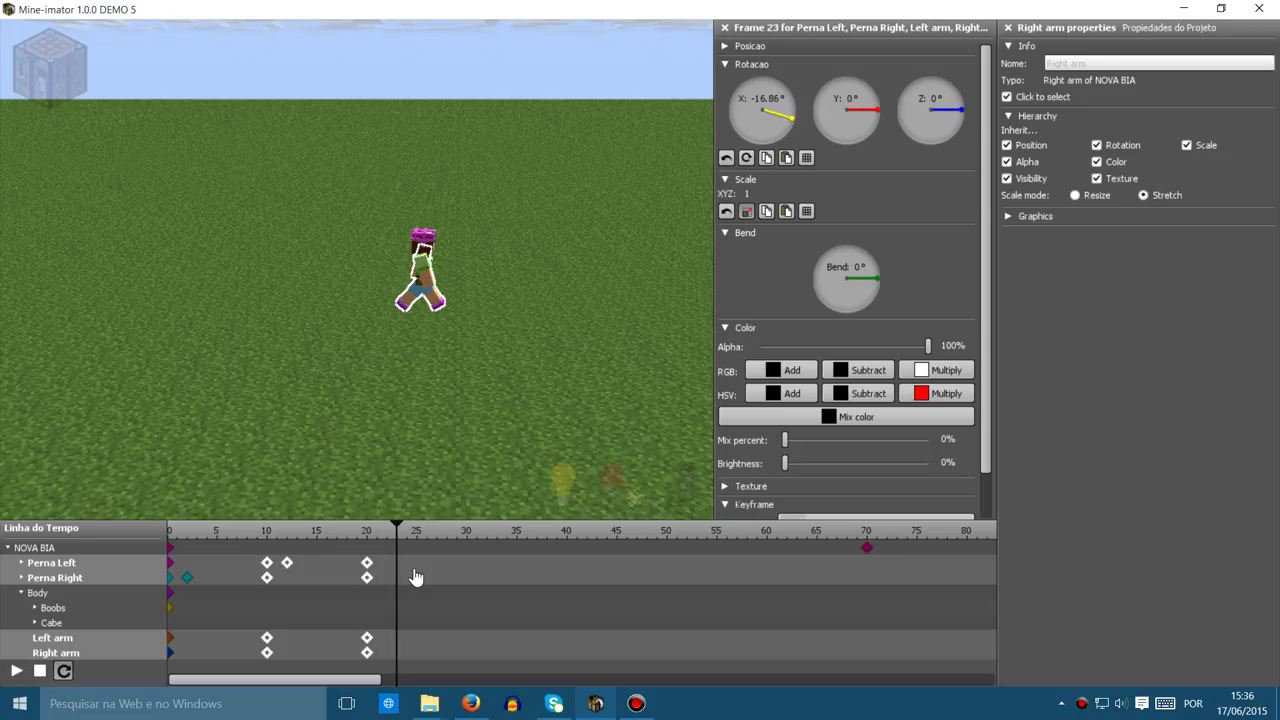
{"action": "left_click", "coordinate": [416, 577]}
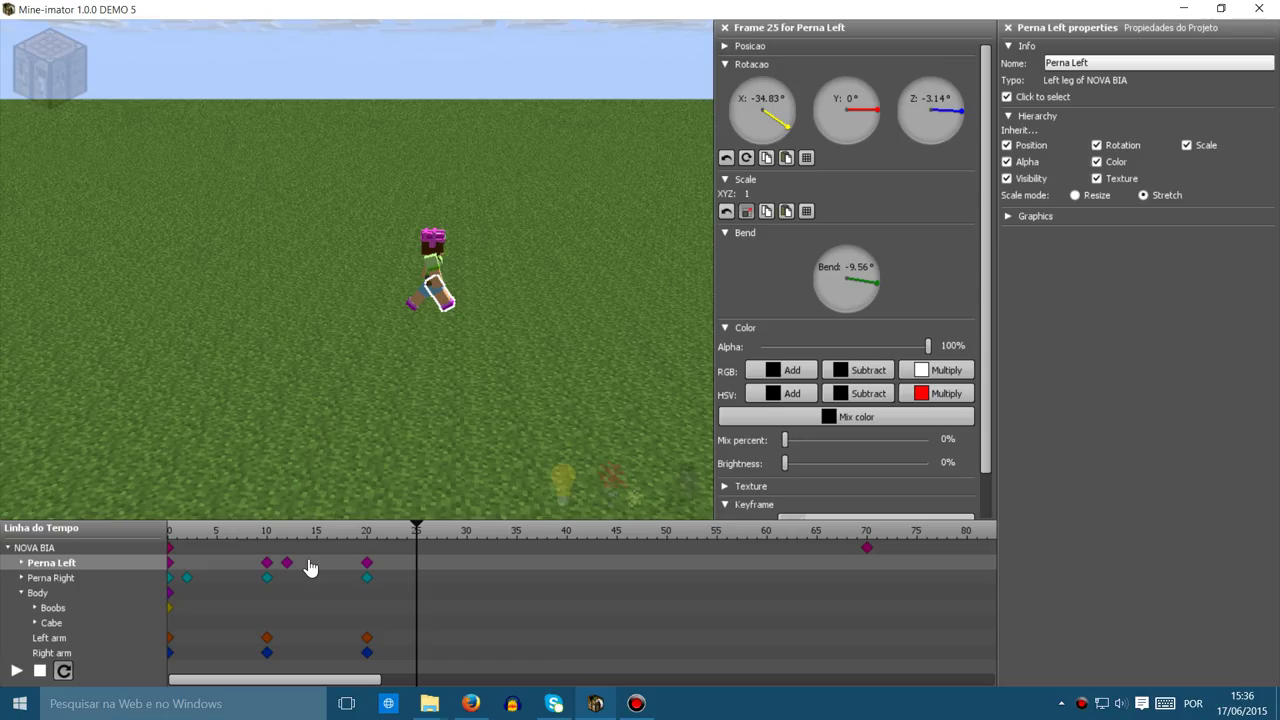
{"action": "left_click_drag", "start_coordinate": [309, 557], "coordinate": [265, 668]}
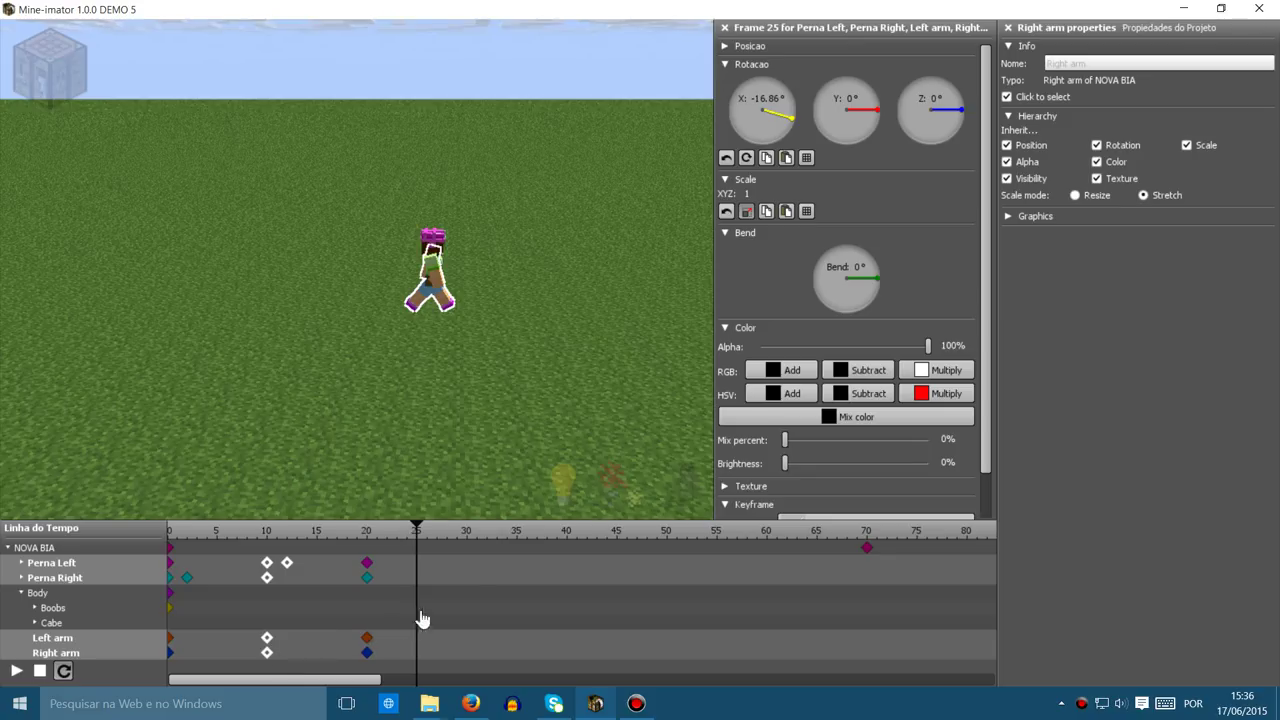
{"action": "left_click", "coordinate": [471, 569]}
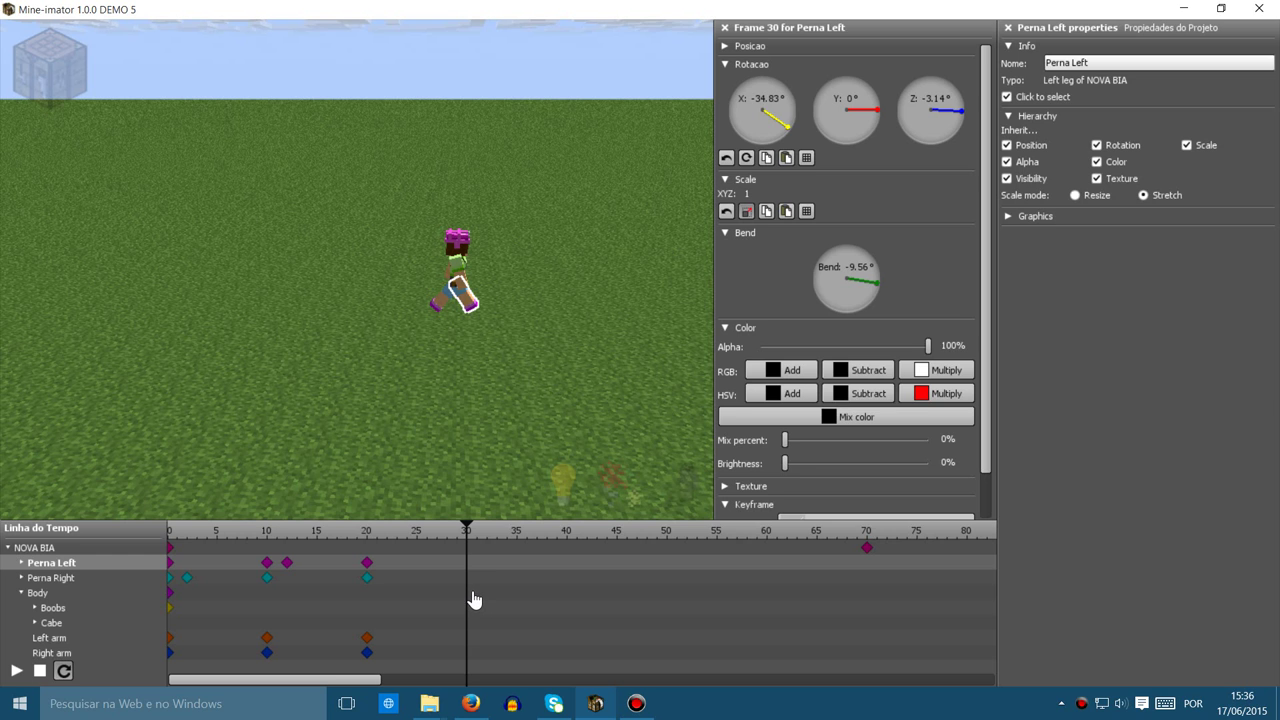
{"action": "key", "text": "ctrl+v"}
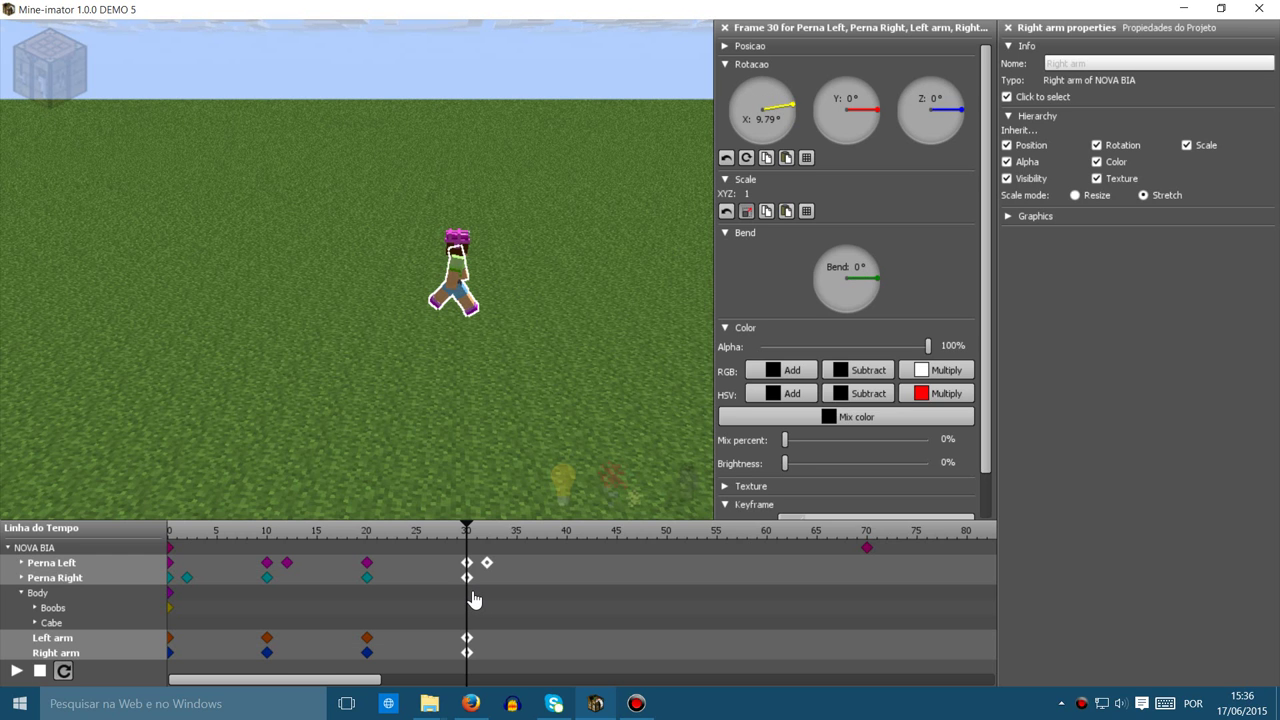
Copy the right leg's knee-bend keyframe from frame 2 to frame 22 and scrub back to frame 0.
{"action": "left_click_drag", "start_coordinate": [469, 535], "coordinate": [366, 575]}
{"action": "left_click", "coordinate": [186, 578]}
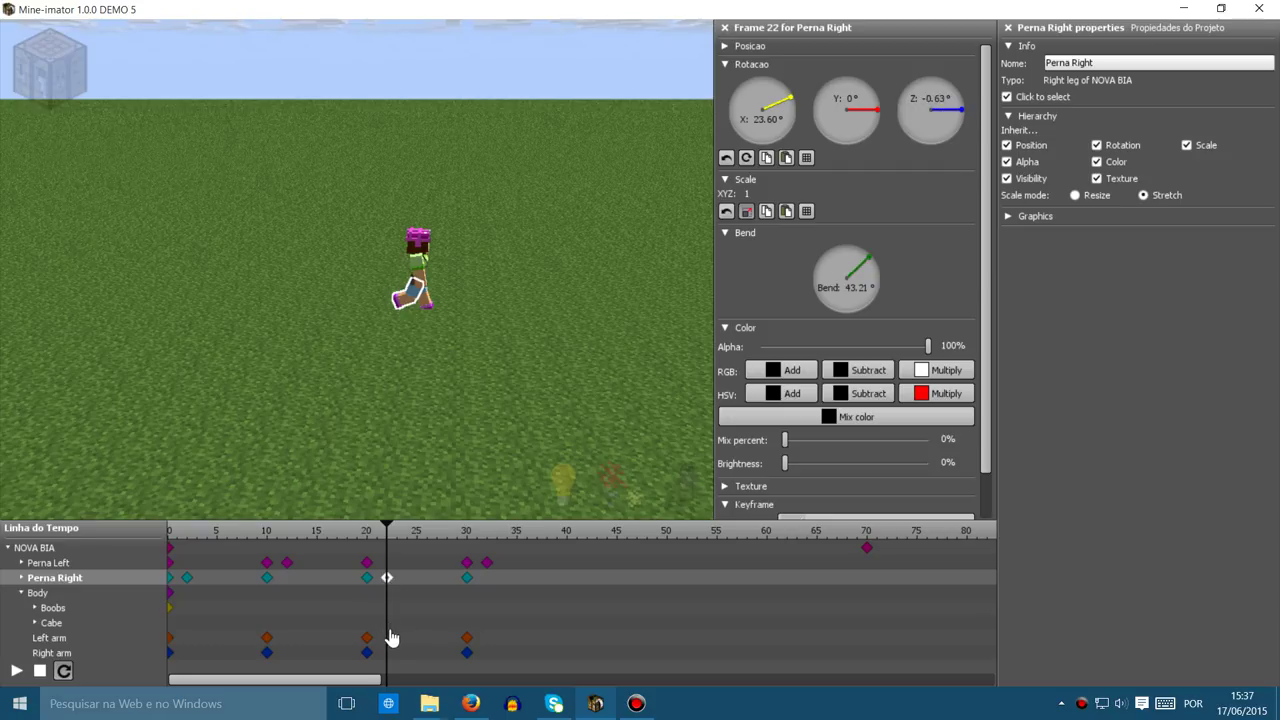
{"action": "left_click", "coordinate": [420, 622]}
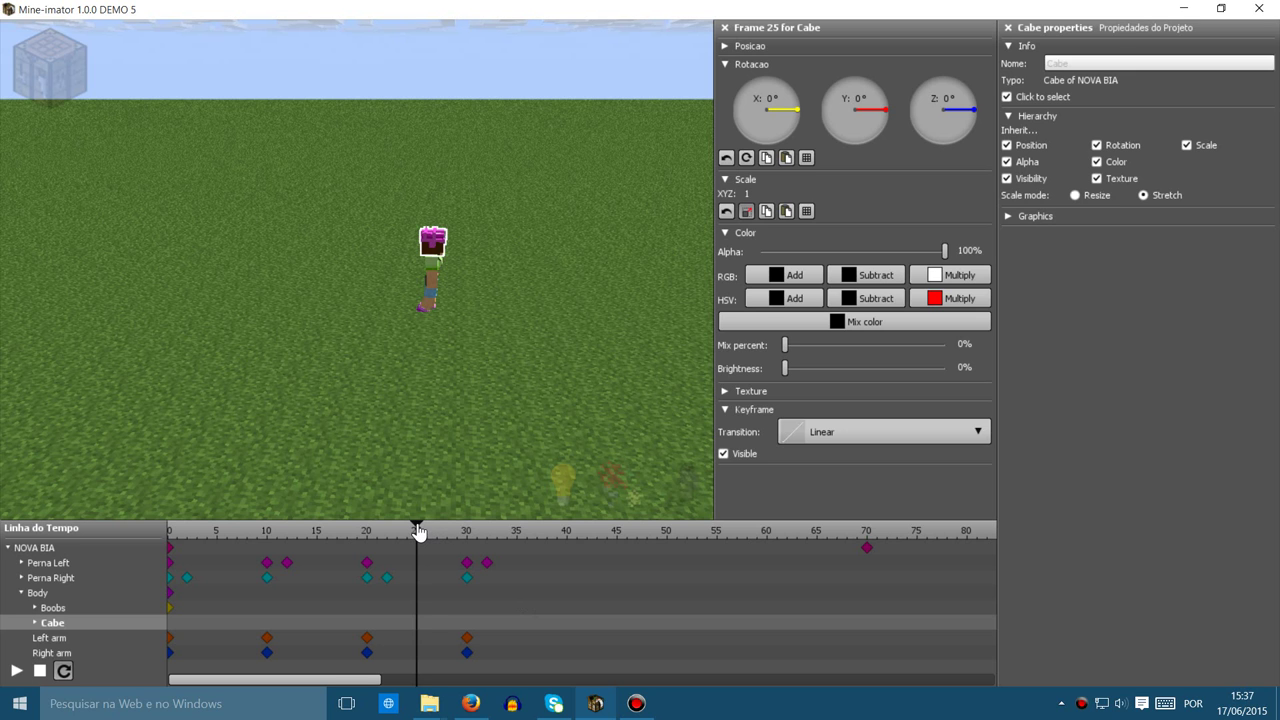
{"action": "left_click_drag", "start_coordinate": [408, 531], "coordinate": [148, 583]}
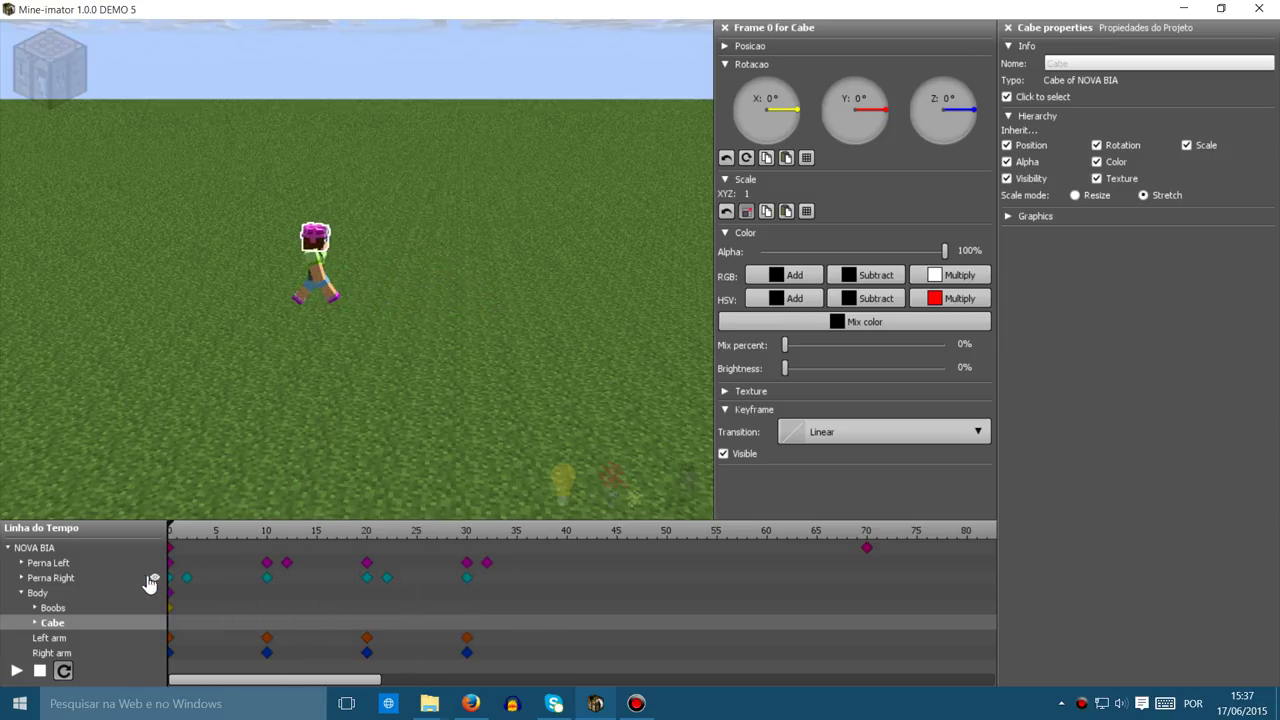
Copy all leg and arm keyframes of frames 20 to 32 and paste them at frames 40 and 60.
{"action": "left_click", "coordinate": [547, 566]}
{"action": "left_click_drag", "start_coordinate": [524, 556], "coordinate": [252, 681]}
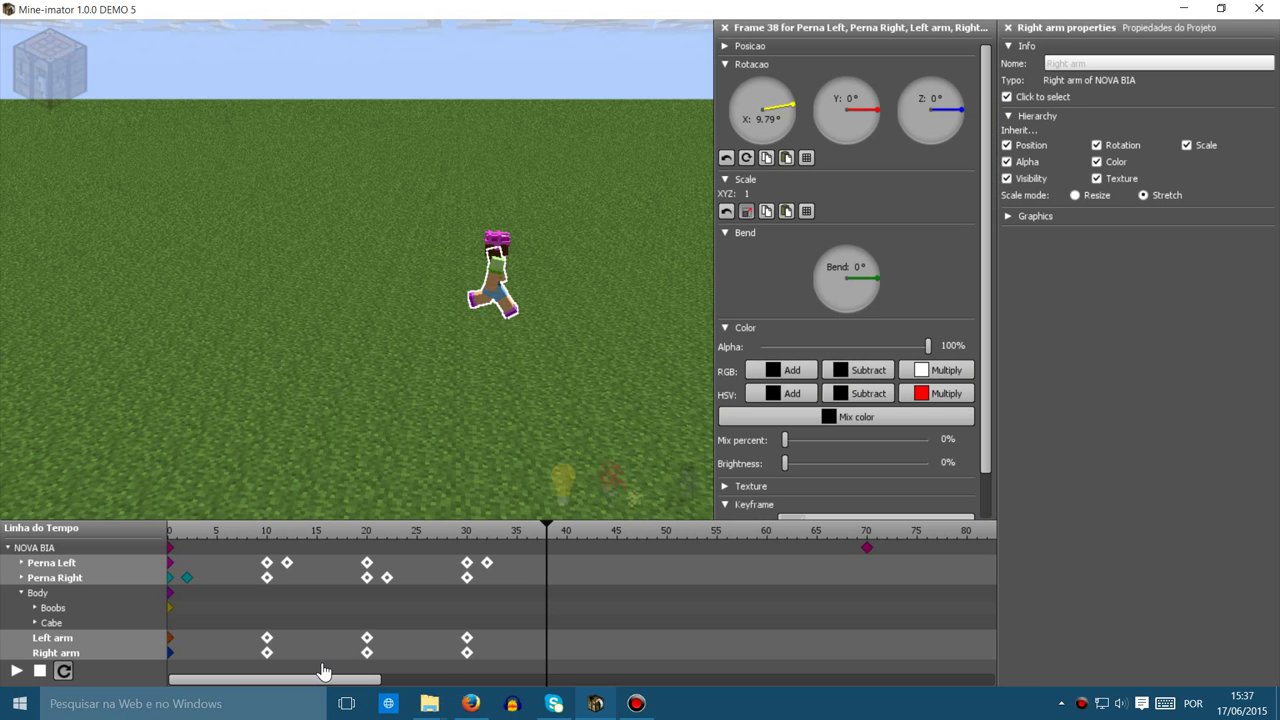
{"action": "left_click", "coordinate": [533, 580]}
{"action": "left_click_drag", "start_coordinate": [536, 556], "coordinate": [355, 680]}
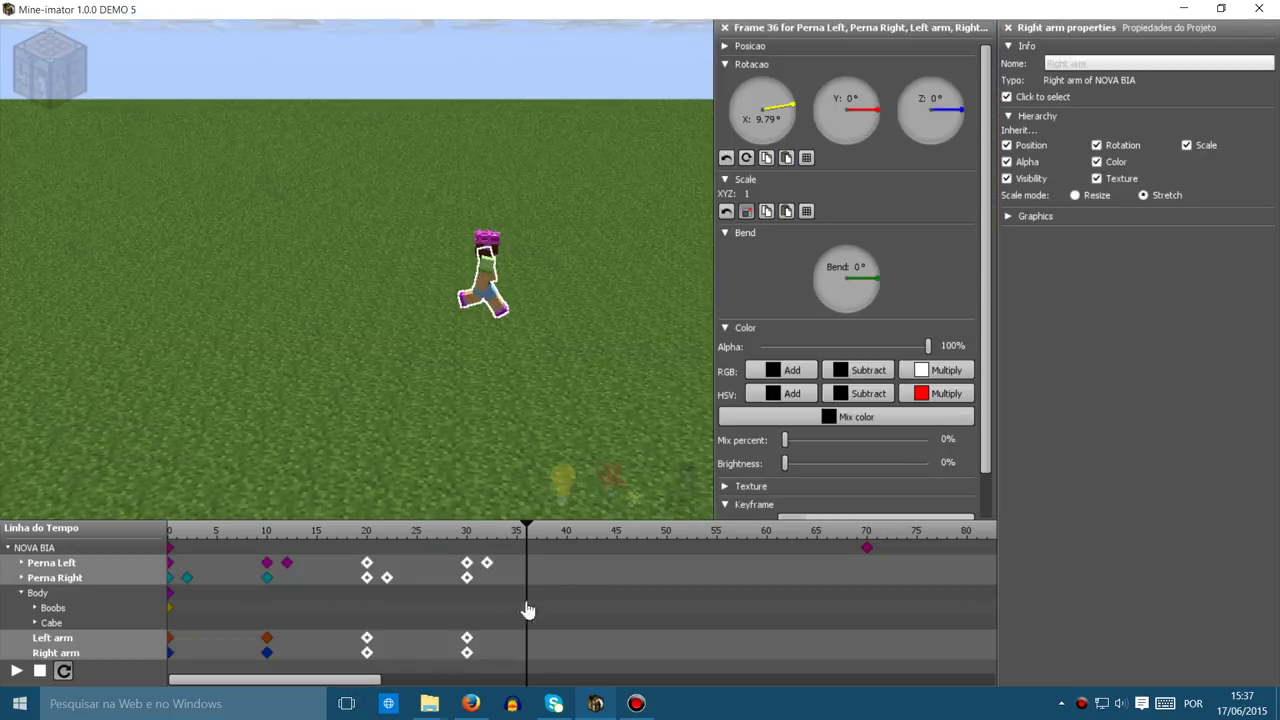
{"action": "left_click", "coordinate": [567, 567]}
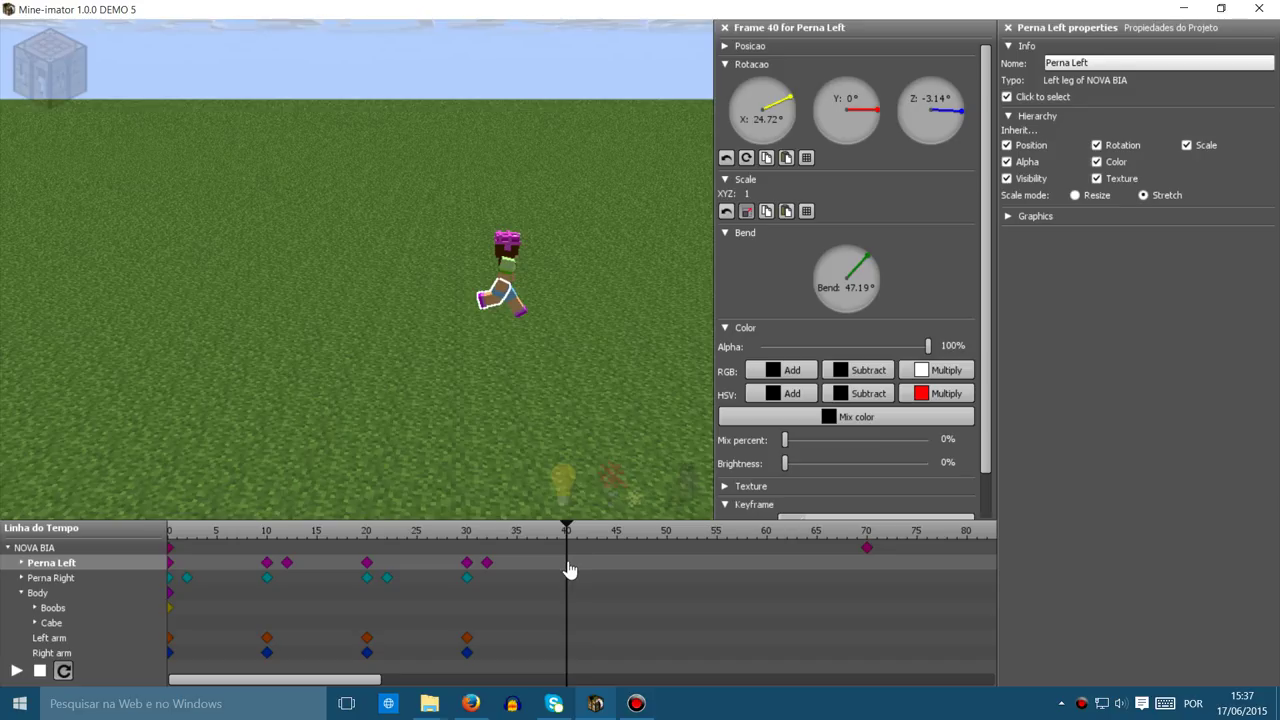
{"action": "key", "text": "ctrl+v"}
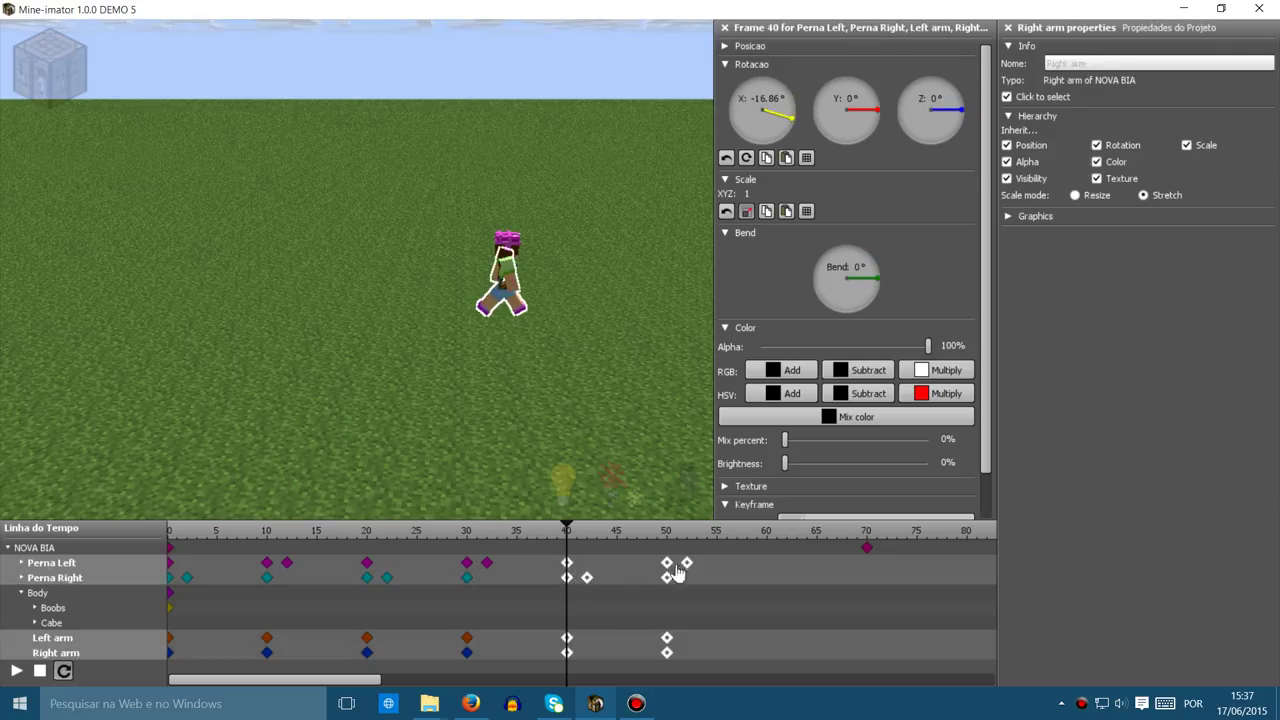
{"action": "left_click", "coordinate": [771, 568]}
{"action": "key", "text": "ctrl+v"}
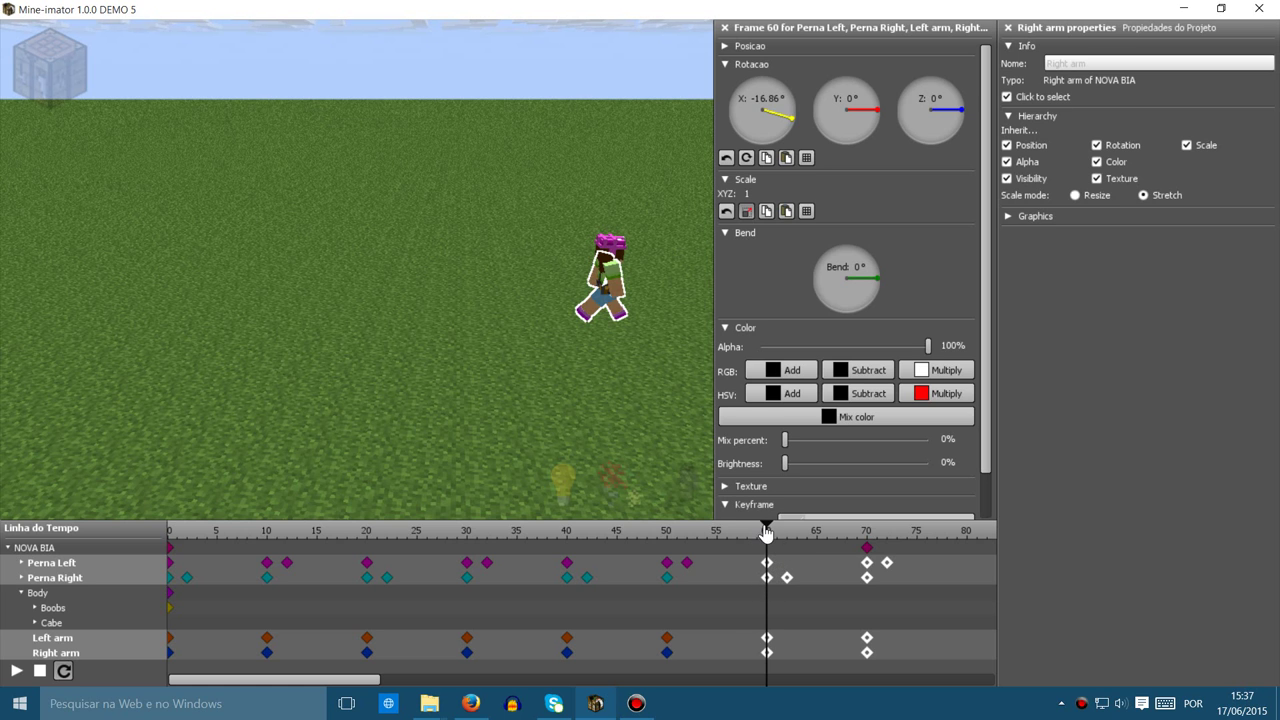
Play the full walk from frame 0 and watch the character travel from the side and front.
{"action": "left_click_drag", "start_coordinate": [781, 535], "coordinate": [123, 523]}
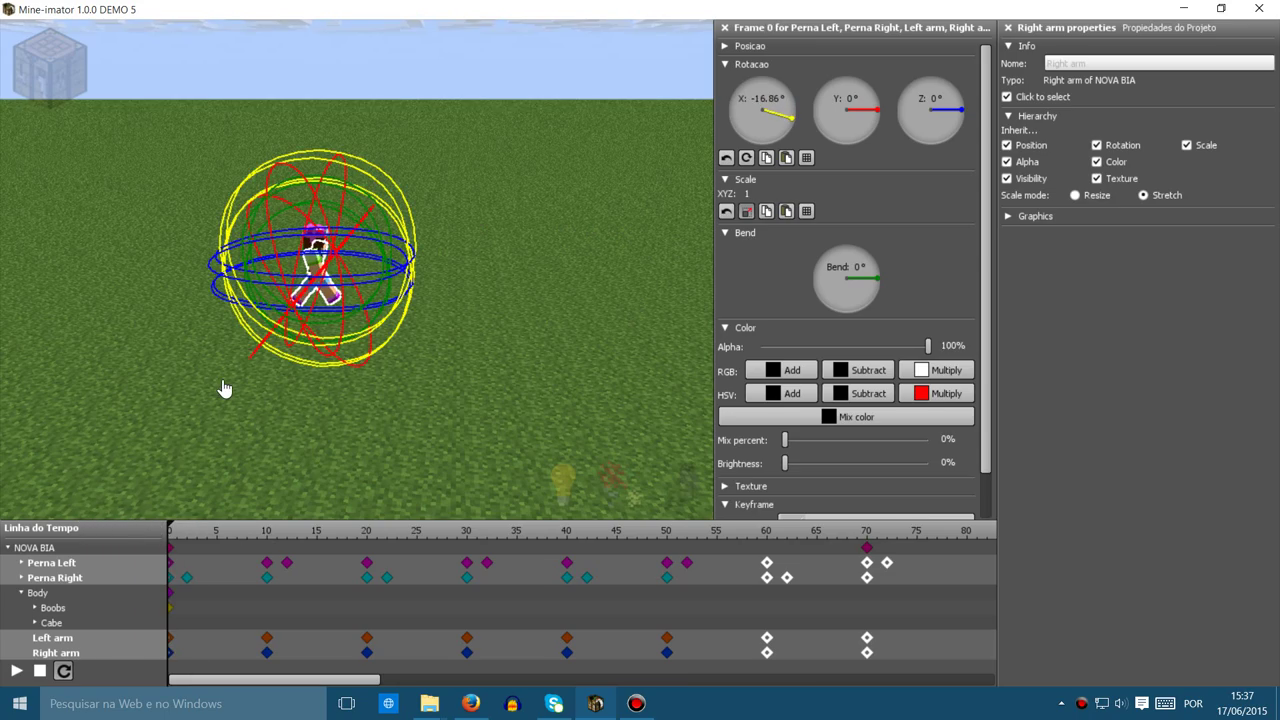
{"action": "left_click", "coordinate": [224, 388]}
{"action": "right_click_drag", "start_coordinate": [224, 388], "coordinate": [132, 356]}
{"action": "right_click_drag", "start_coordinate": [480, 275], "coordinate": [490, 268]}
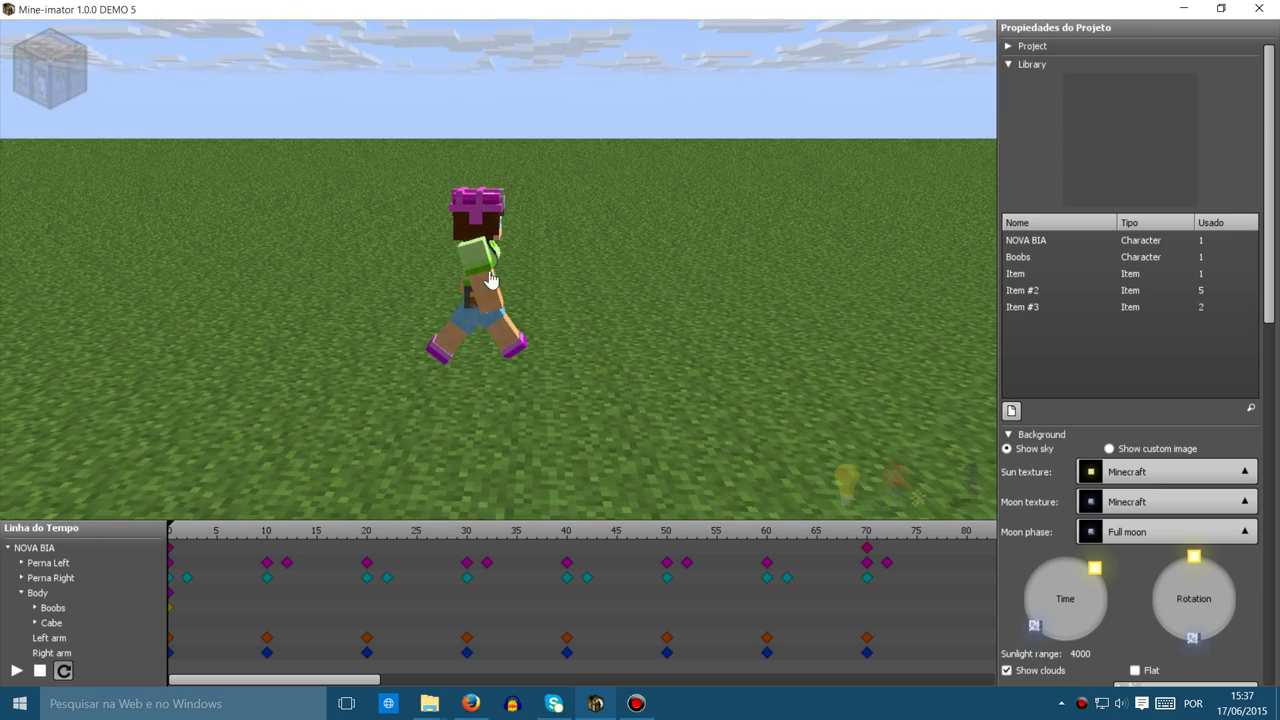
{"action": "left_click", "coordinate": [16, 672]}
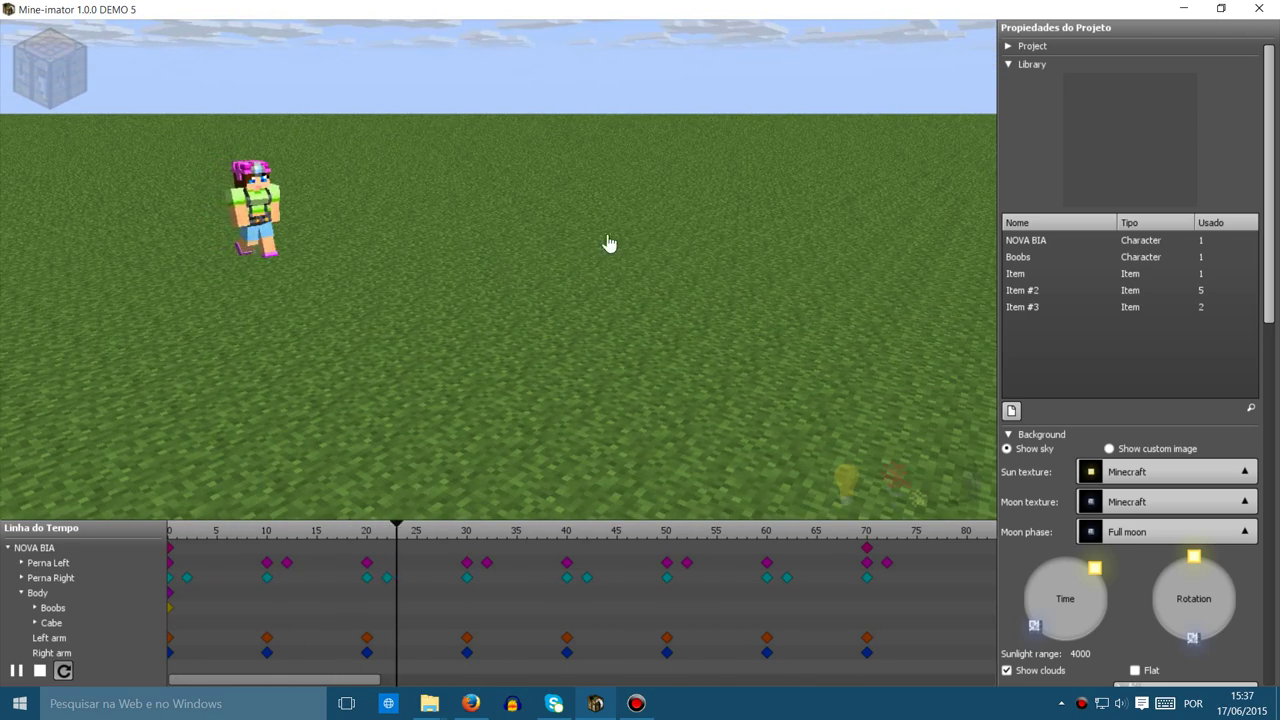
{"action": "left_click_drag", "start_coordinate": [495, 311], "coordinate": [495, 271]}
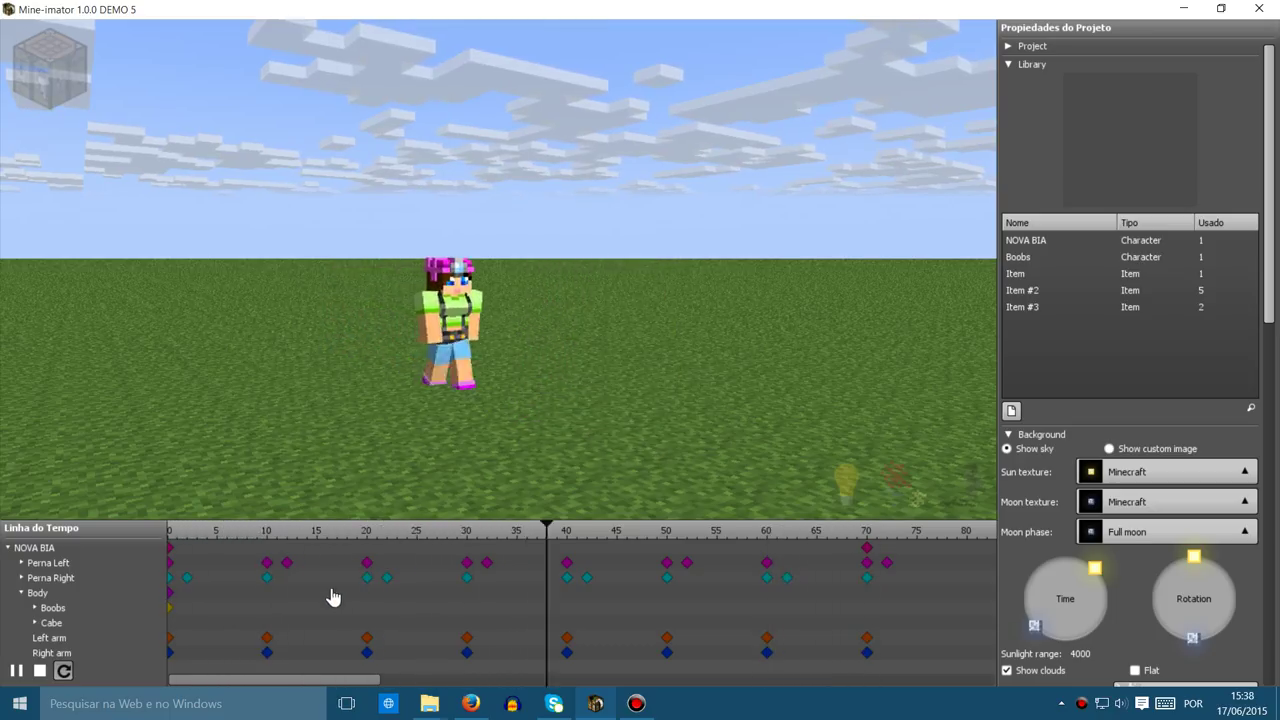
{"action": "left_click", "coordinate": [39, 670]}
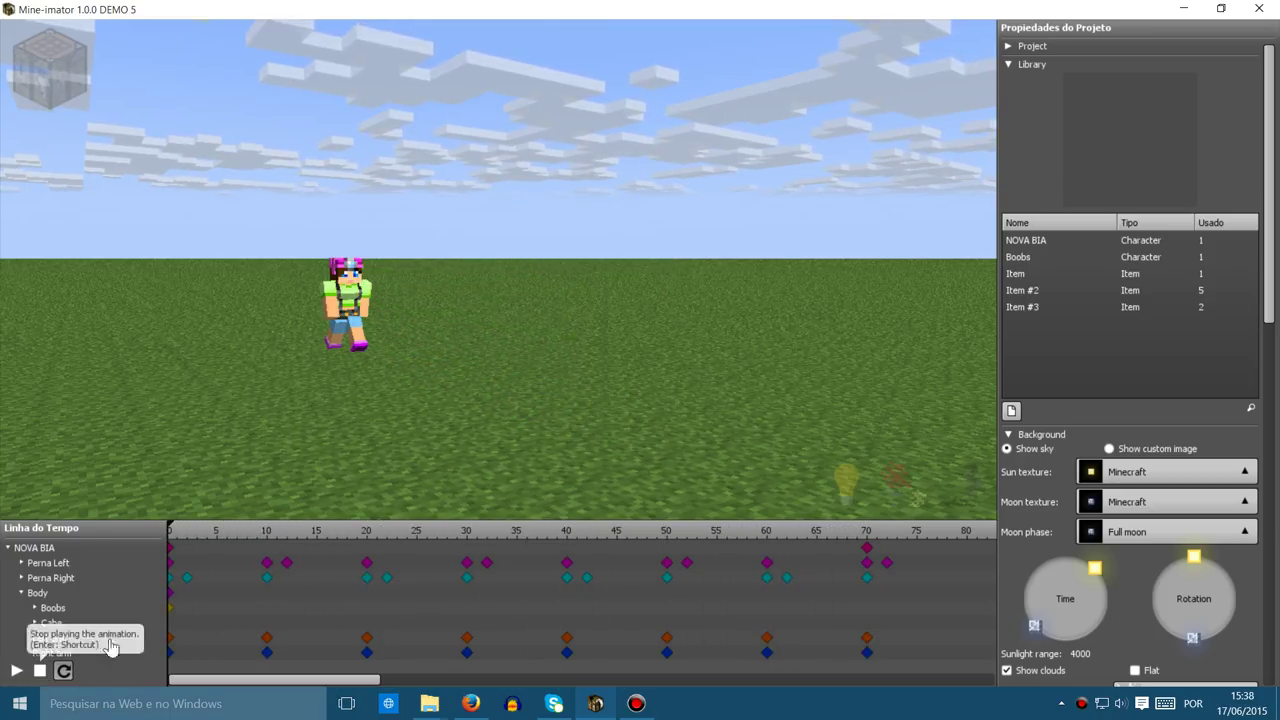
Move to frame 54 and enable Round bending for NOVA BIA's left leg and right leg.
{"action": "left_click_drag", "start_coordinate": [205, 536], "coordinate": [707, 564]}
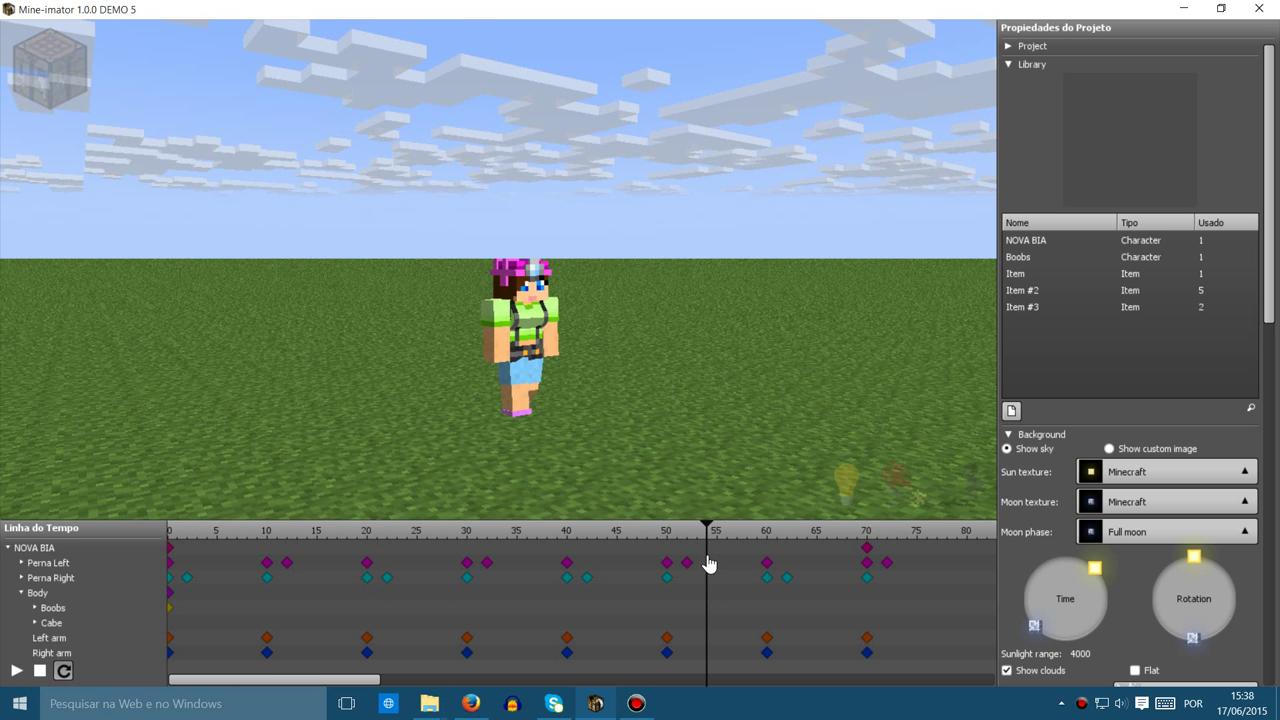
{"action": "right_click_drag", "start_coordinate": [607, 452], "coordinate": [500, 314]}
{"action": "key", "text": "w"}
{"action": "key", "text": "d"}
{"action": "left_click", "coordinate": [501, 318]}
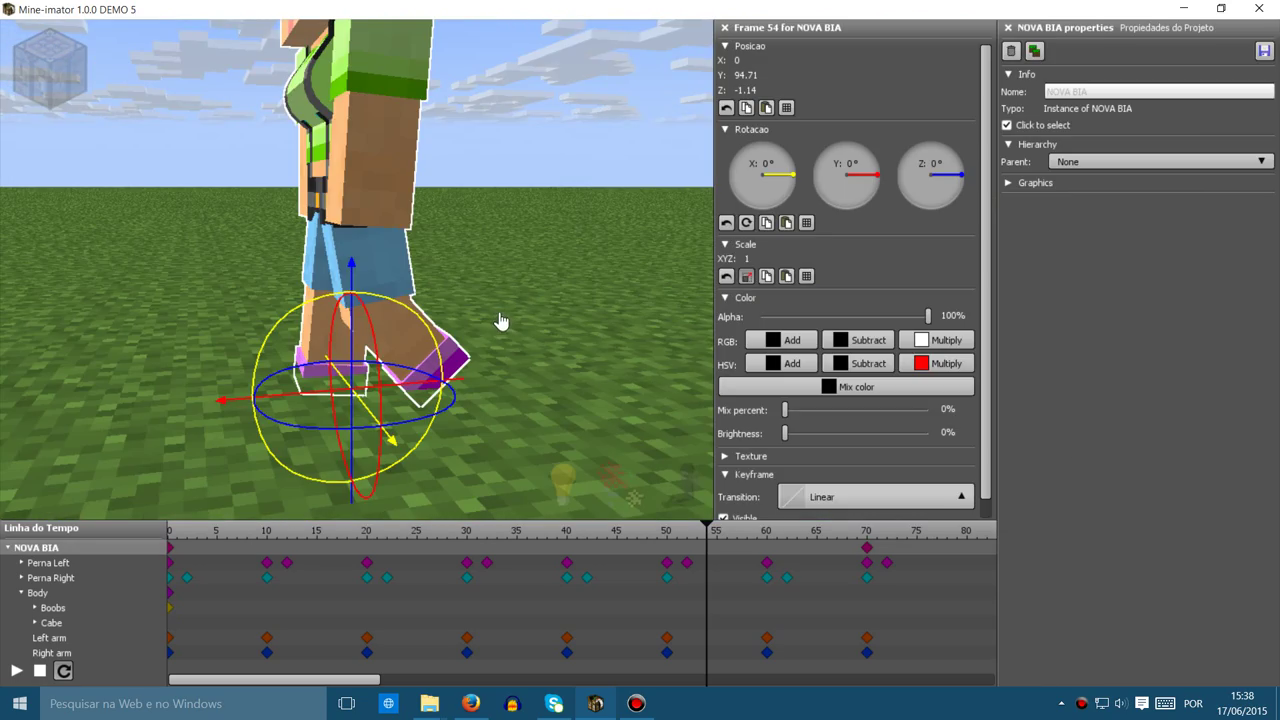
{"action": "left_click", "coordinate": [392, 345]}
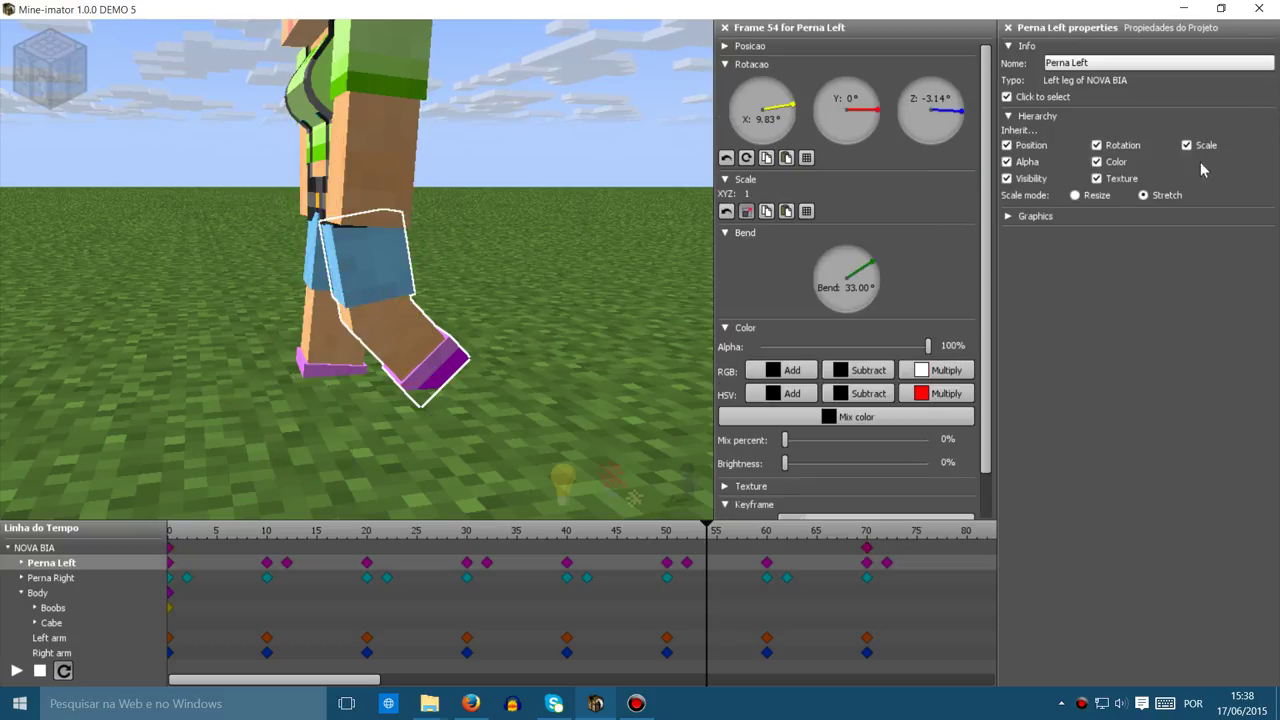
{"action": "left_click", "coordinate": [1030, 216]}
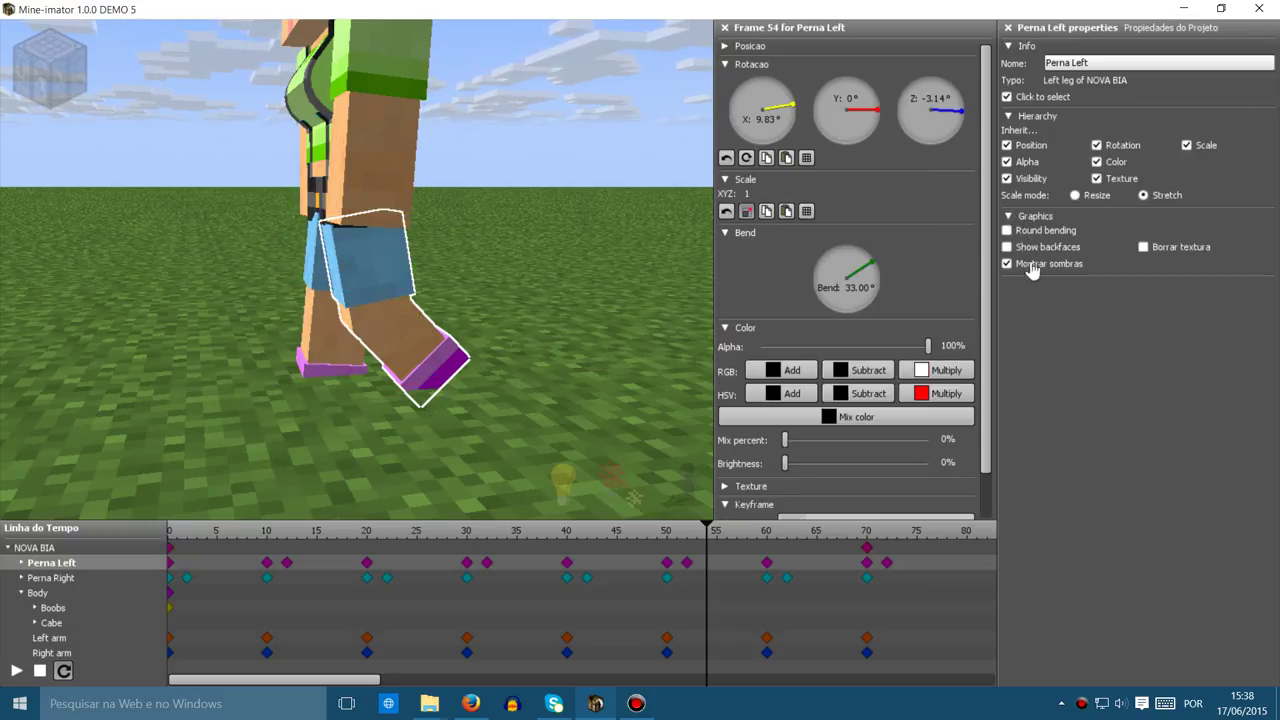
{"action": "left_click", "coordinate": [1008, 232]}
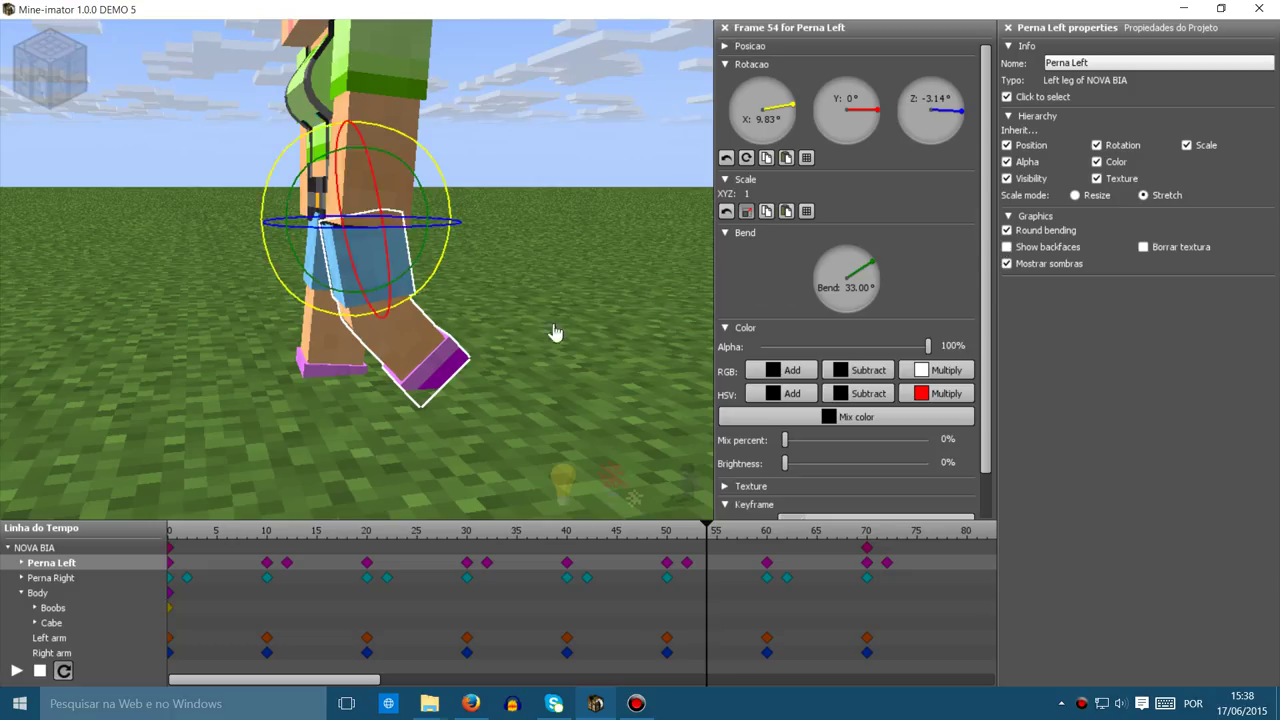
{"action": "left_click", "coordinate": [326, 358]}
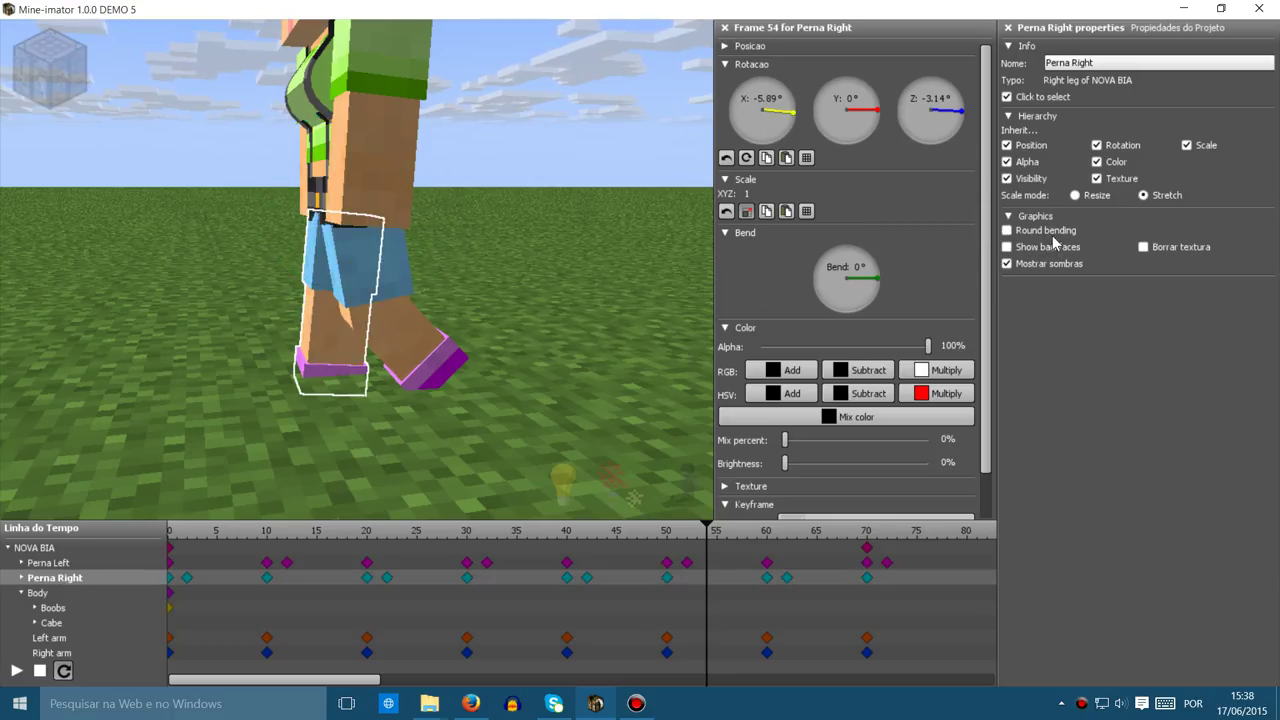
{"action": "left_click", "coordinate": [1007, 231]}
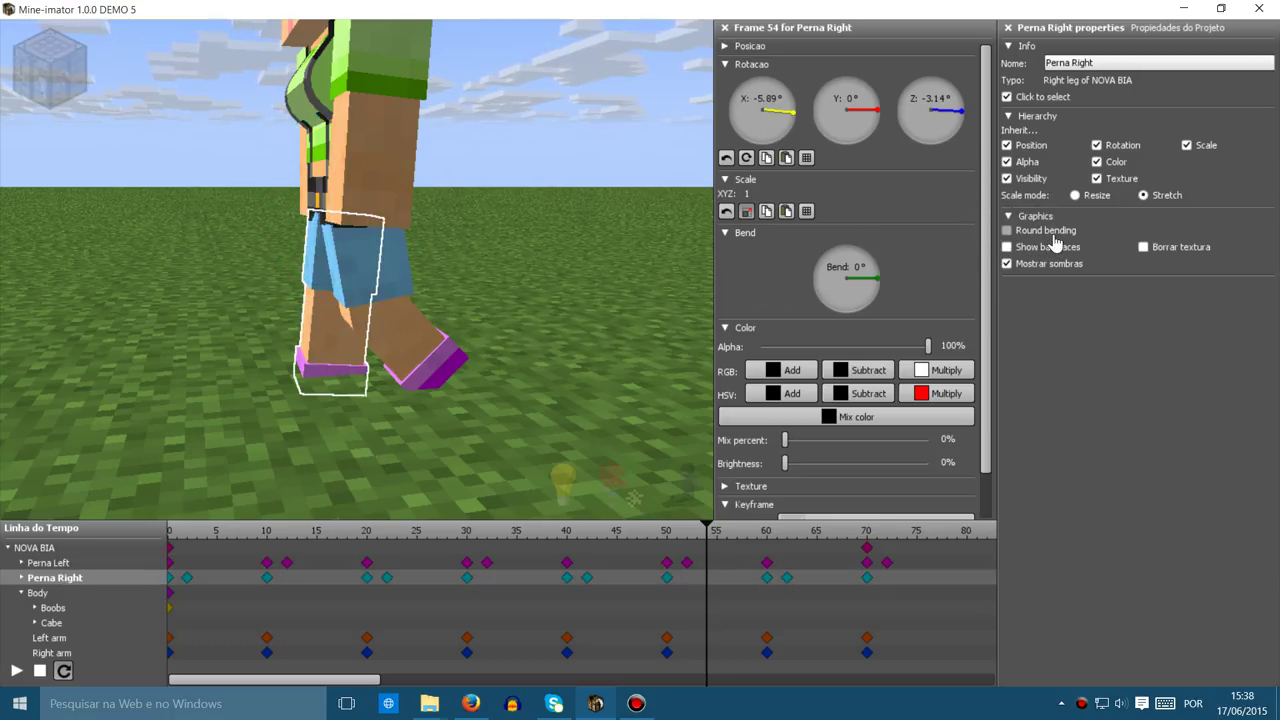
Select the character's arms to check their bending options, and clear the selection.
{"action": "left_click", "coordinate": [370, 87]}
{"action": "left_click_drag", "start_coordinate": [309, 264], "coordinate": [315, 262]}
{"action": "left_click", "coordinate": [409, 228]}
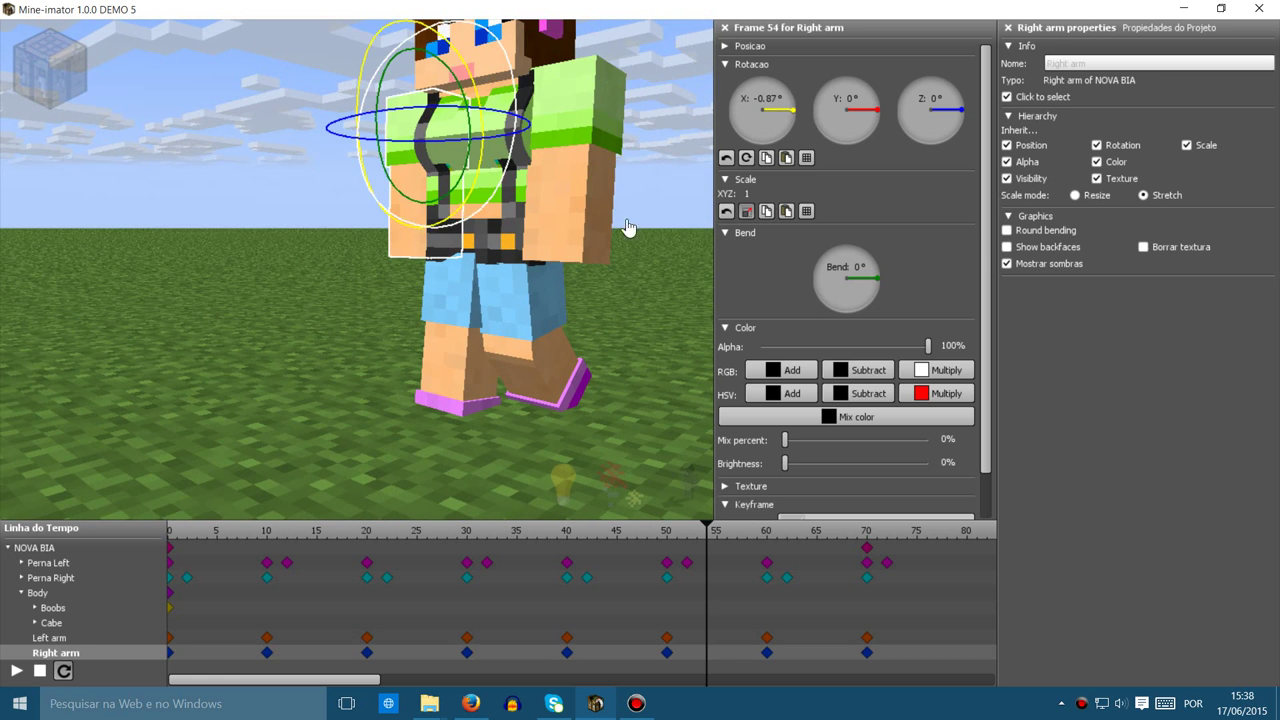
{"action": "left_click", "coordinate": [668, 289]}
Return to frame 0 and examine the legs and feet up close against the ground.
{"action": "right_click_drag", "start_coordinate": [668, 289], "coordinate": [640, 292]}
{"action": "key", "text": "a"}
{"action": "key", "text": "w"}
{"action": "key", "text": "s"}
{"action": "mouse_move", "coordinate": [496, 272]}
{"action": "right_mouse_down"}
{"action": "mouse_move", "coordinate": [486, 286]}
{"action": "mouse_move", "coordinate": [520, 276]}
{"action": "mouse_move", "coordinate": [496, 272]}
{"action": "right_mouse_up"}
{"action": "key", "text": "w"}
{"action": "left_click_drag", "start_coordinate": [712, 537], "coordinate": [183, 522]}
{"action": "right_click_drag", "start_coordinate": [498, 270], "coordinate": [374, 294]}
{"action": "key", "text": "w"}
{"action": "key", "text": "w"}
{"action": "key", "text": "s"}
{"action": "key", "text": "w"}
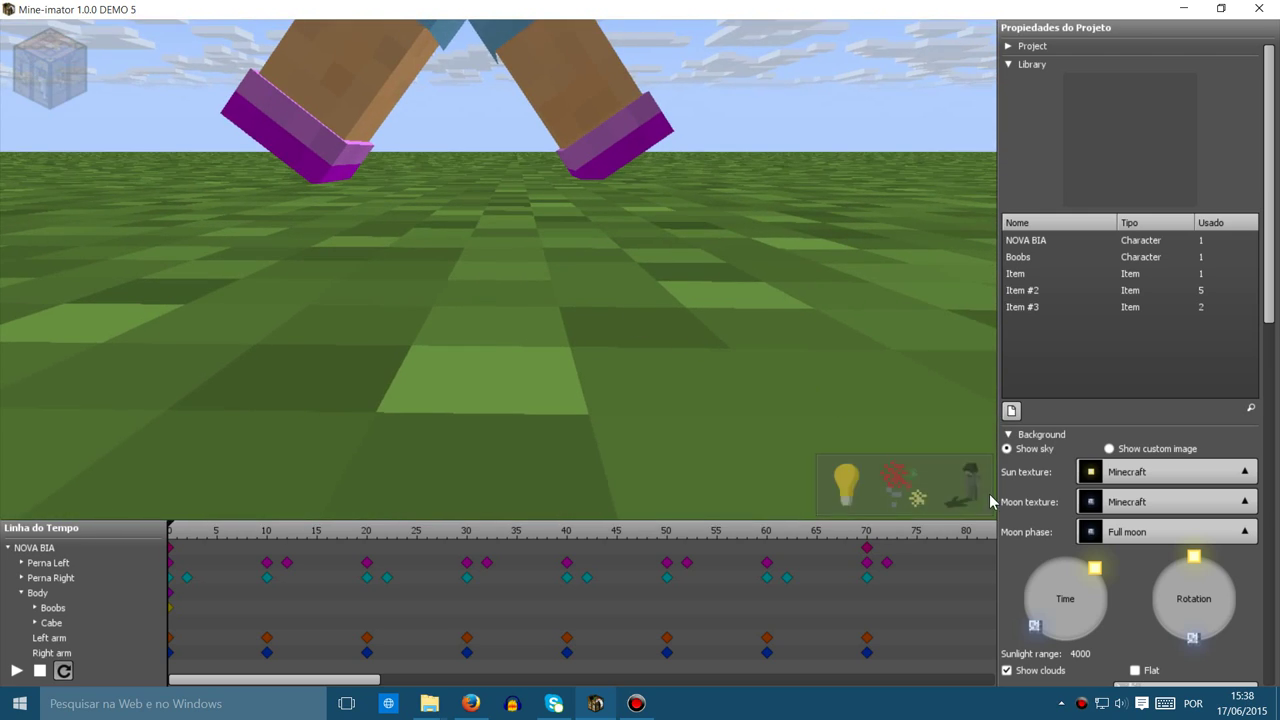
Switch the viewport to rendered mode with shadows and frame the character's legs from the side.
{"action": "left_click", "coordinate": [971, 485]}
{"action": "key", "text": "s"}
{"action": "right_click_drag", "start_coordinate": [760, 380], "coordinate": [738, 396]}
{"action": "key", "text": "w"}
{"action": "key", "text": "d"}
{"action": "right_click_drag", "start_coordinate": [430, 318], "coordinate": [447, 322]}
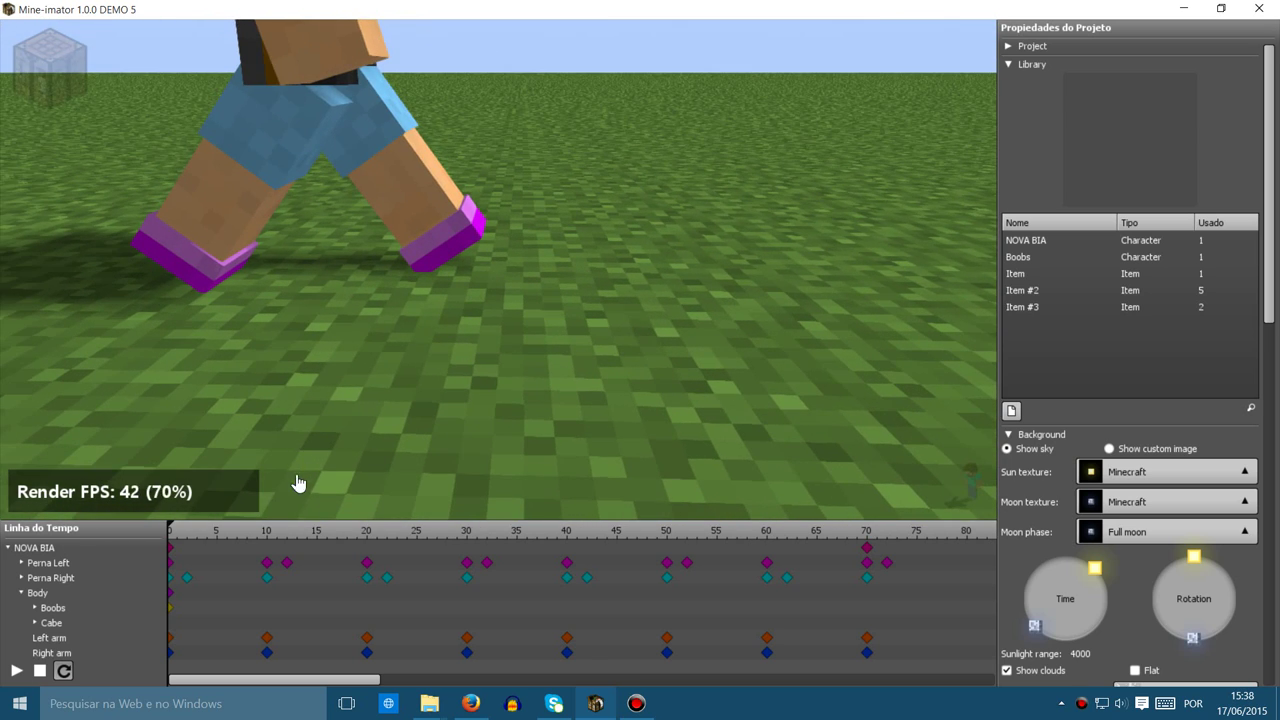
Key the height of NOVA BIA so the feet meet the ground: Z about 0.20 at frame 5 and -1.00 at frame 10.
{"action": "left_click_drag", "start_coordinate": [174, 540], "coordinate": [228, 523]}
{"action": "right_click_drag", "start_coordinate": [498, 270], "coordinate": [416, 212]}
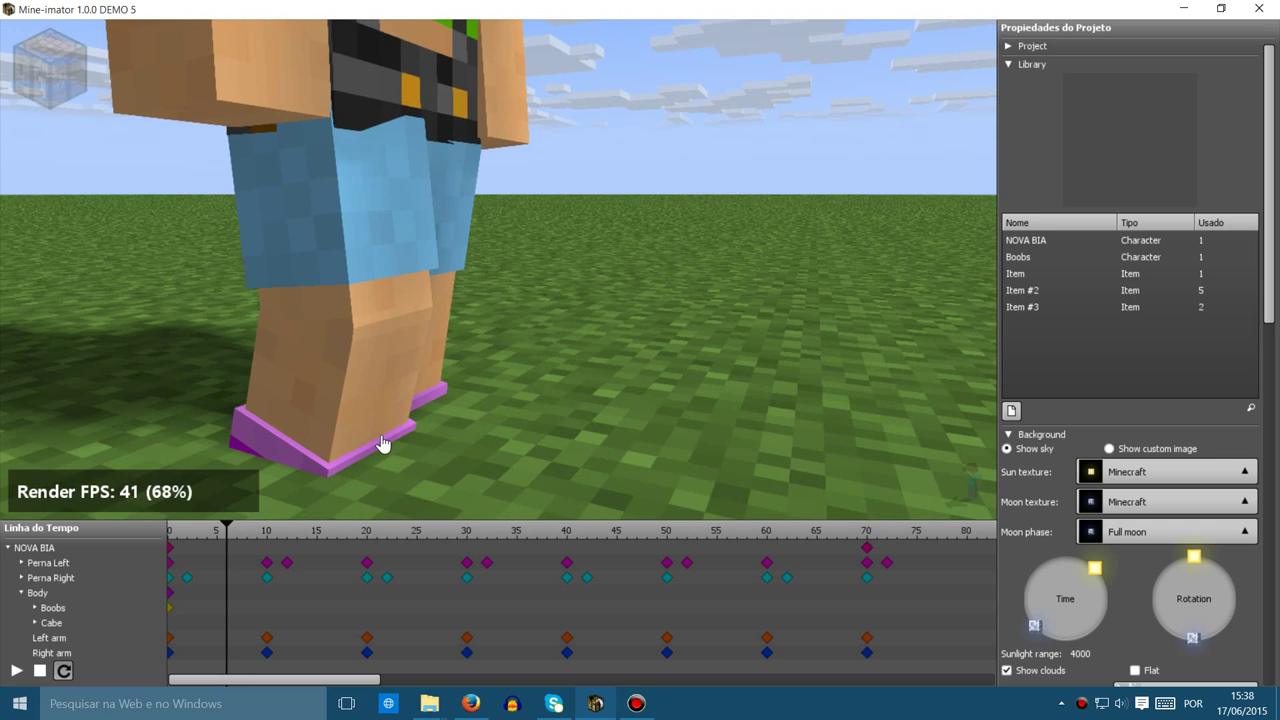
{"action": "left_click_drag", "start_coordinate": [228, 533], "coordinate": [217, 533]}
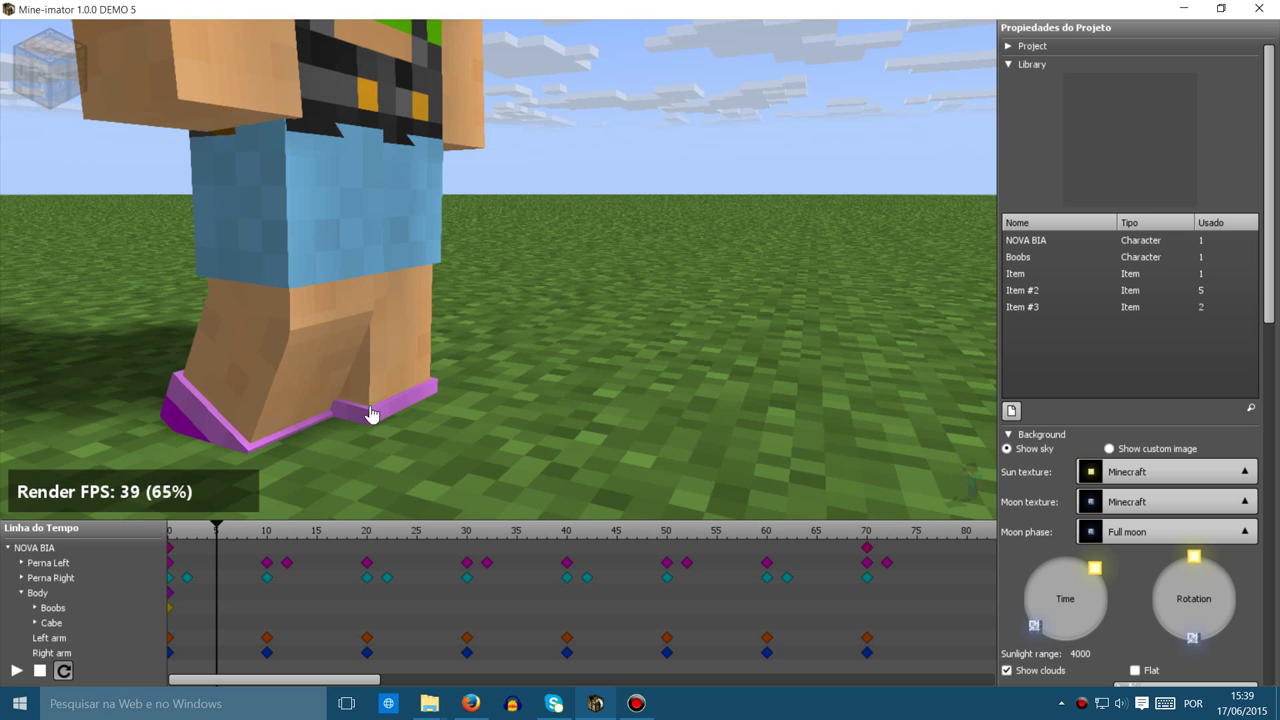
{"action": "right_click_drag", "start_coordinate": [398, 326], "coordinate": [613, 194]}
{"action": "key", "text": "a"}
{"action": "key", "text": "s"}
{"action": "left_click", "coordinate": [531, 118]}
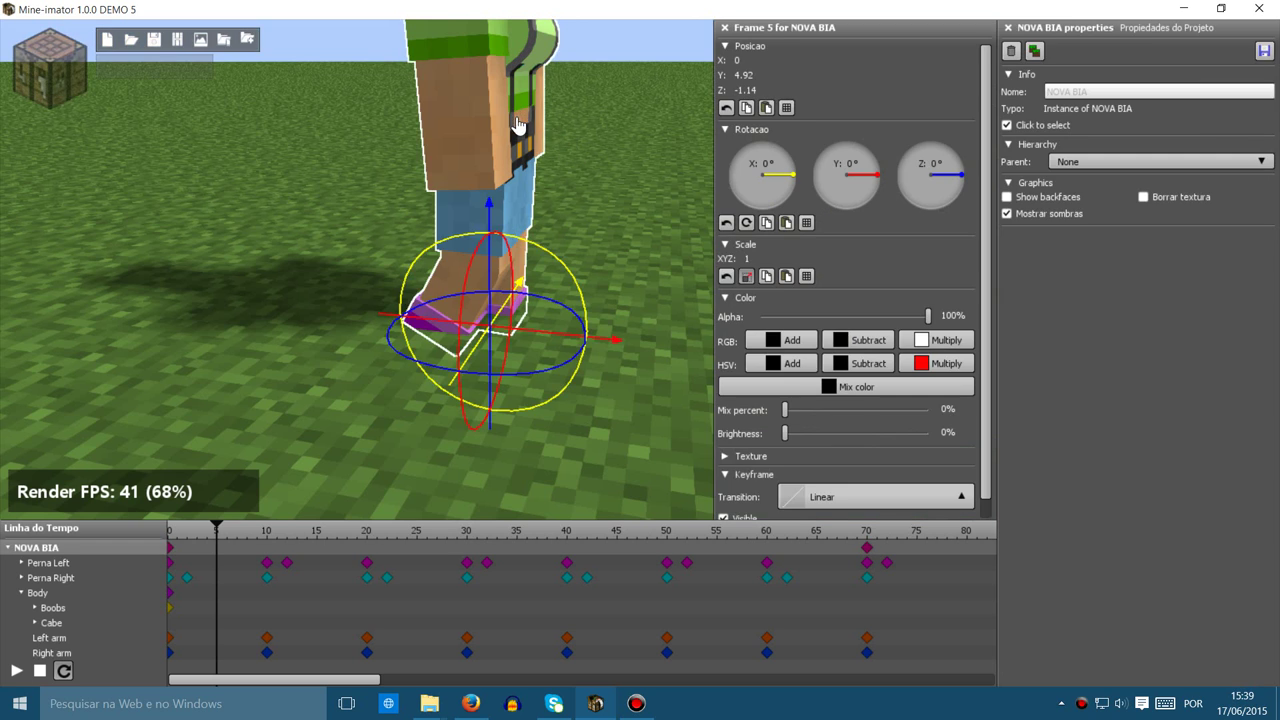
{"action": "left_click_drag", "start_coordinate": [350, 281], "coordinate": [352, 258]}
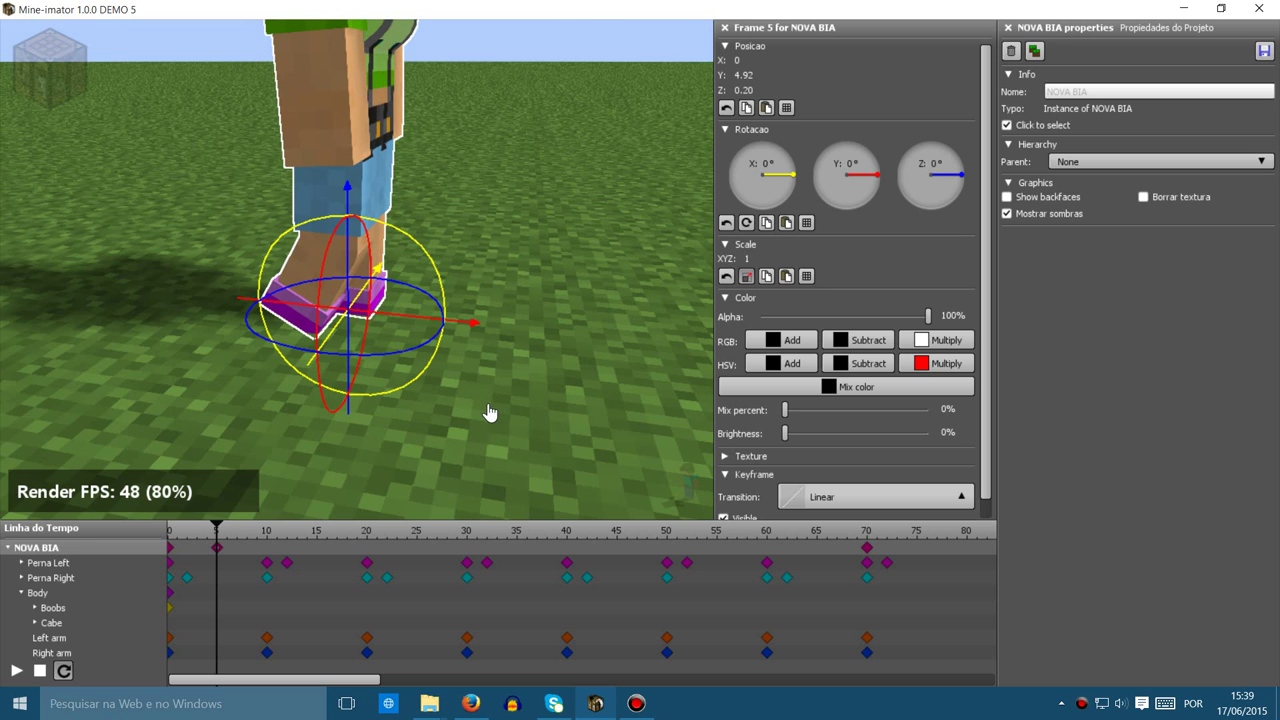
{"action": "left_click_drag", "start_coordinate": [222, 536], "coordinate": [268, 536]}
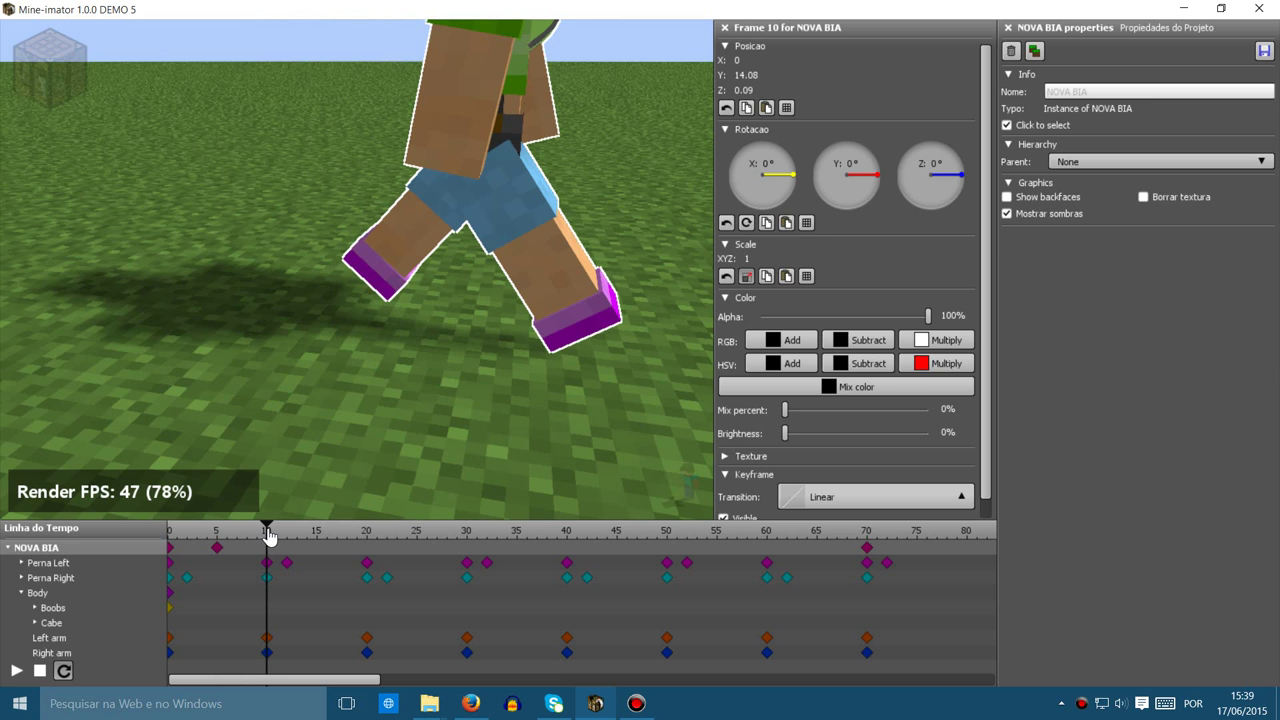
{"action": "mouse_move", "coordinate": [480, 225]}
{"action": "left_mouse_down"}
{"action": "mouse_move", "coordinate": [477, 250]}
{"action": "mouse_move", "coordinate": [482, 235]}
{"action": "left_mouse_up"}
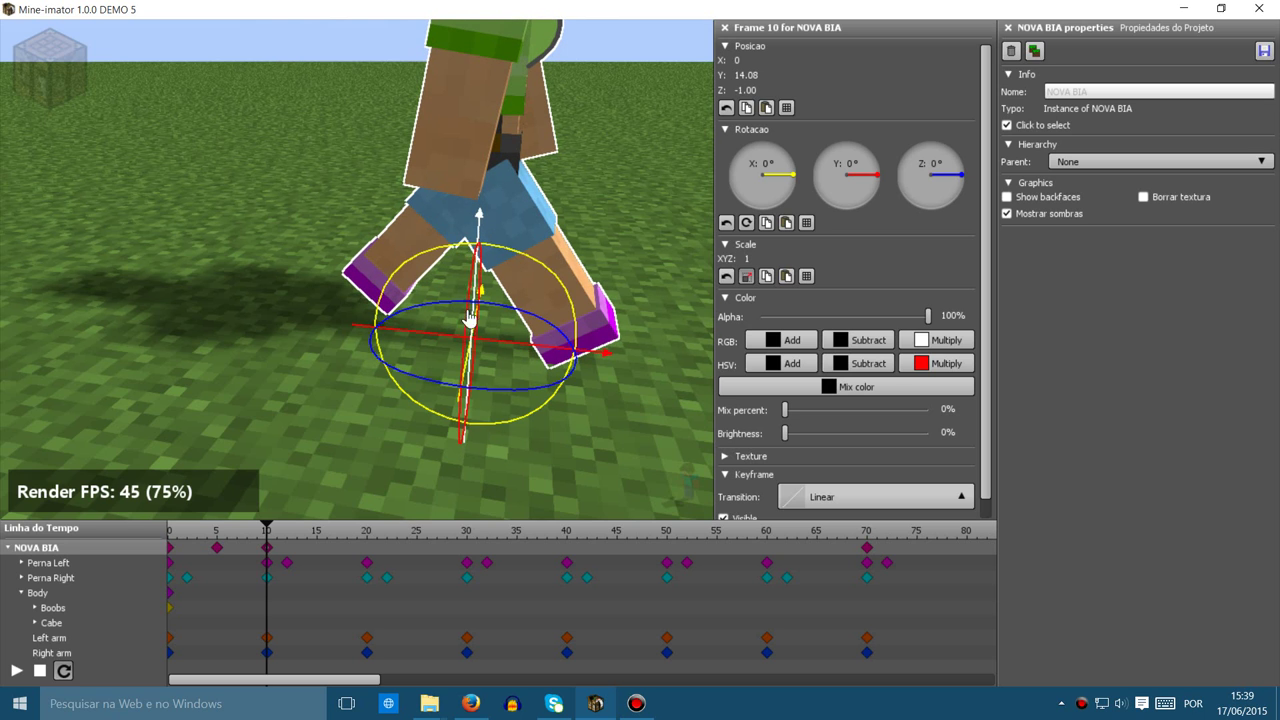
Close the character's properties and turn the background's sun rotation slightly to shift the shadows.
{"action": "left_click", "coordinate": [1008, 28]}
{"action": "left_click_drag", "start_coordinate": [1198, 567], "coordinate": [1226, 524]}
{"action": "right_click_drag", "start_coordinate": [357, 270], "coordinate": [345, 245]}
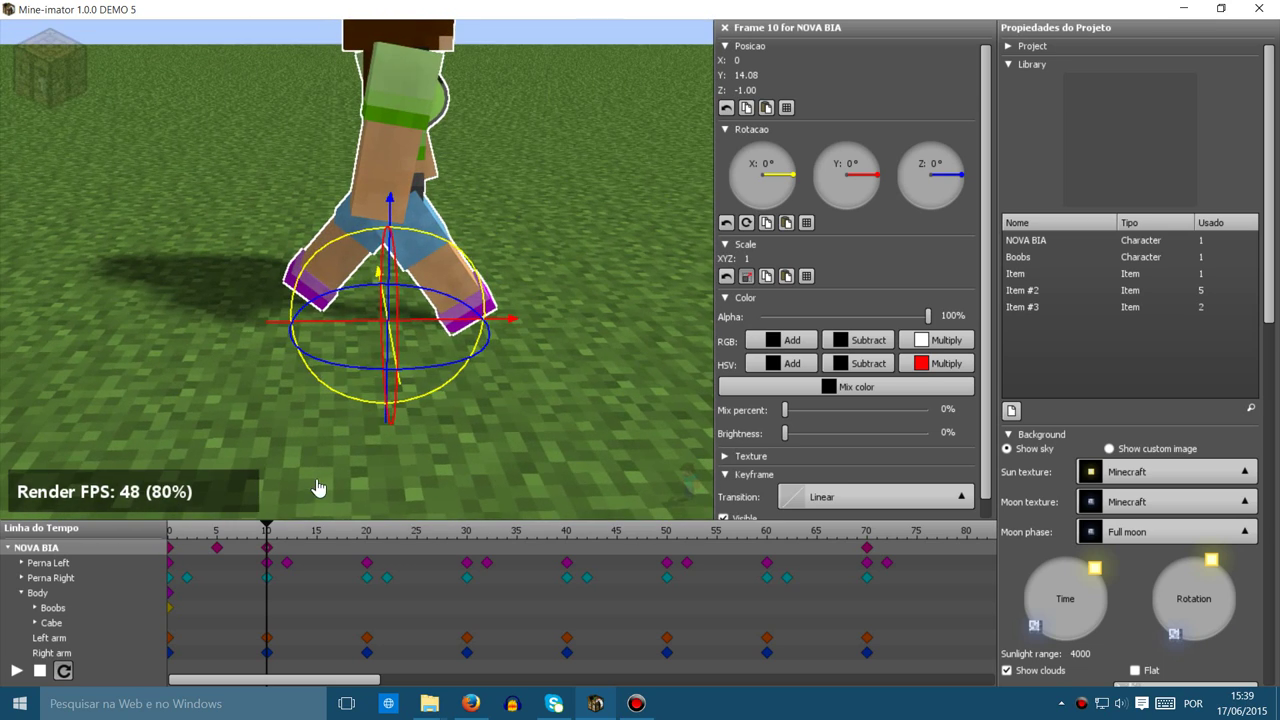
Key the character's Z position at about -0.03 on frame 15 and about -1.35 on frame 20.
{"action": "left_click_drag", "start_coordinate": [267, 532], "coordinate": [317, 530]}
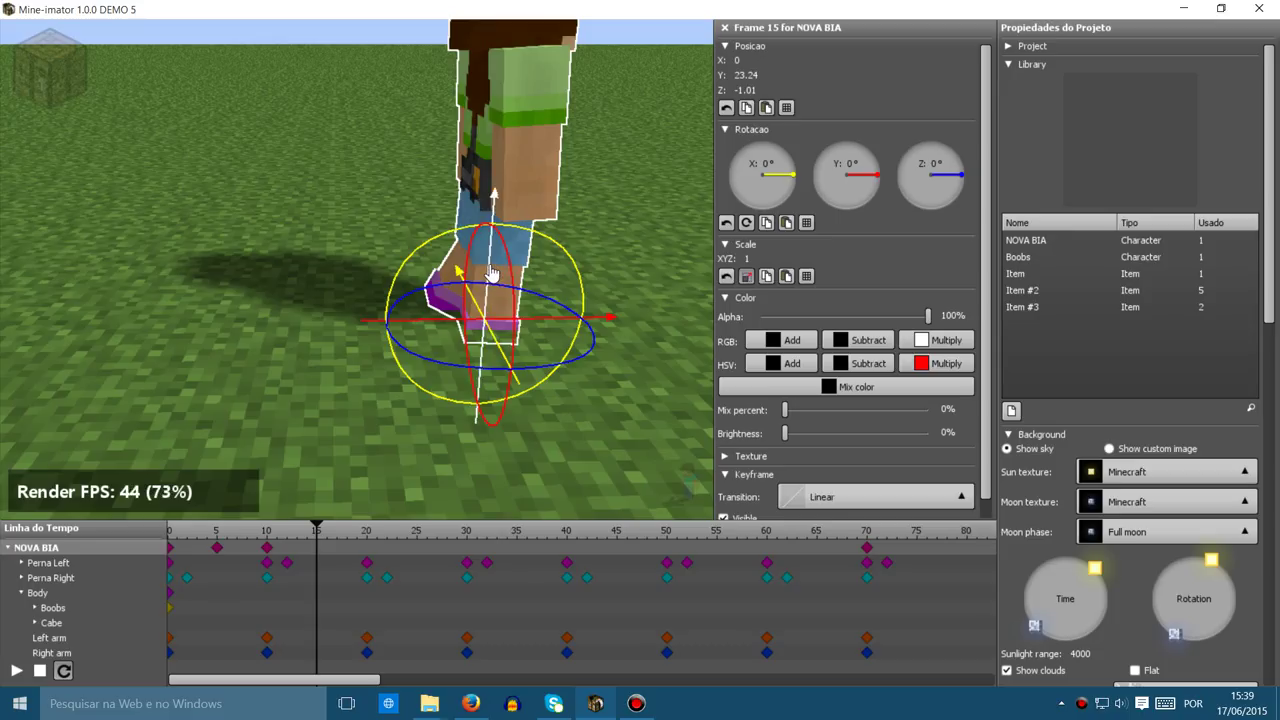
{"action": "left_click_drag", "start_coordinate": [491, 273], "coordinate": [491, 260]}
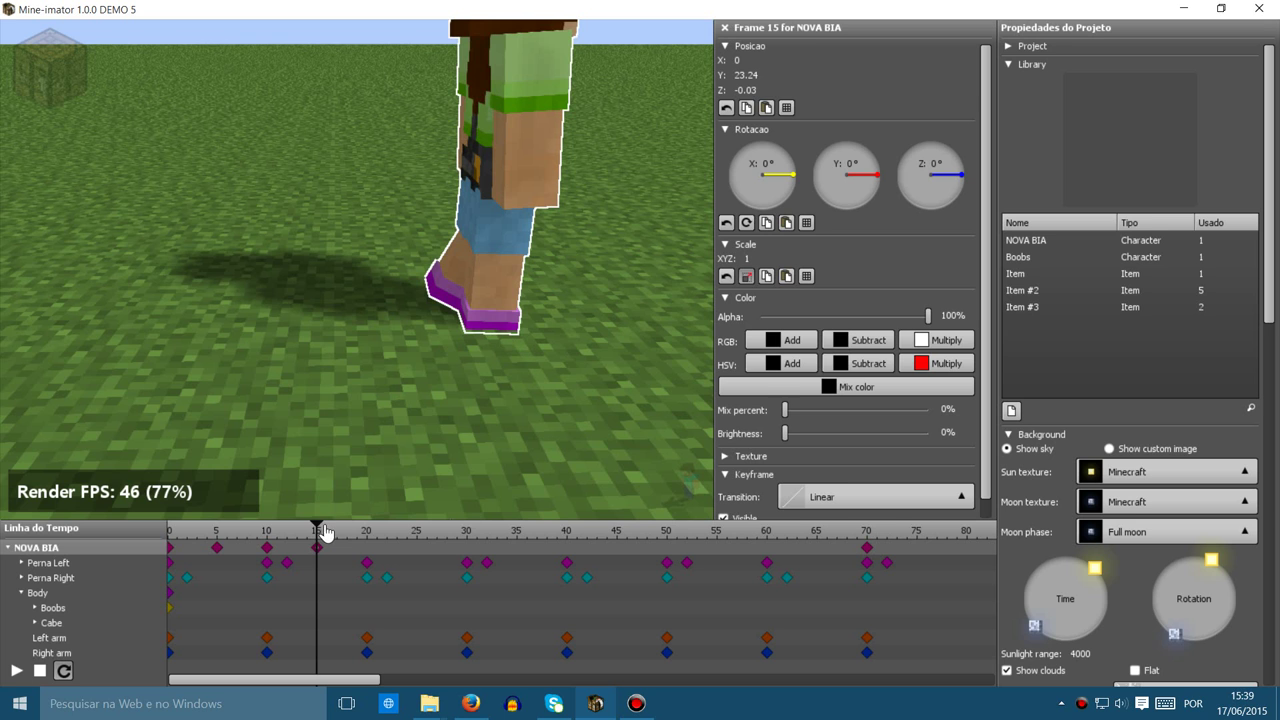
{"action": "left_click_drag", "start_coordinate": [317, 533], "coordinate": [368, 533]}
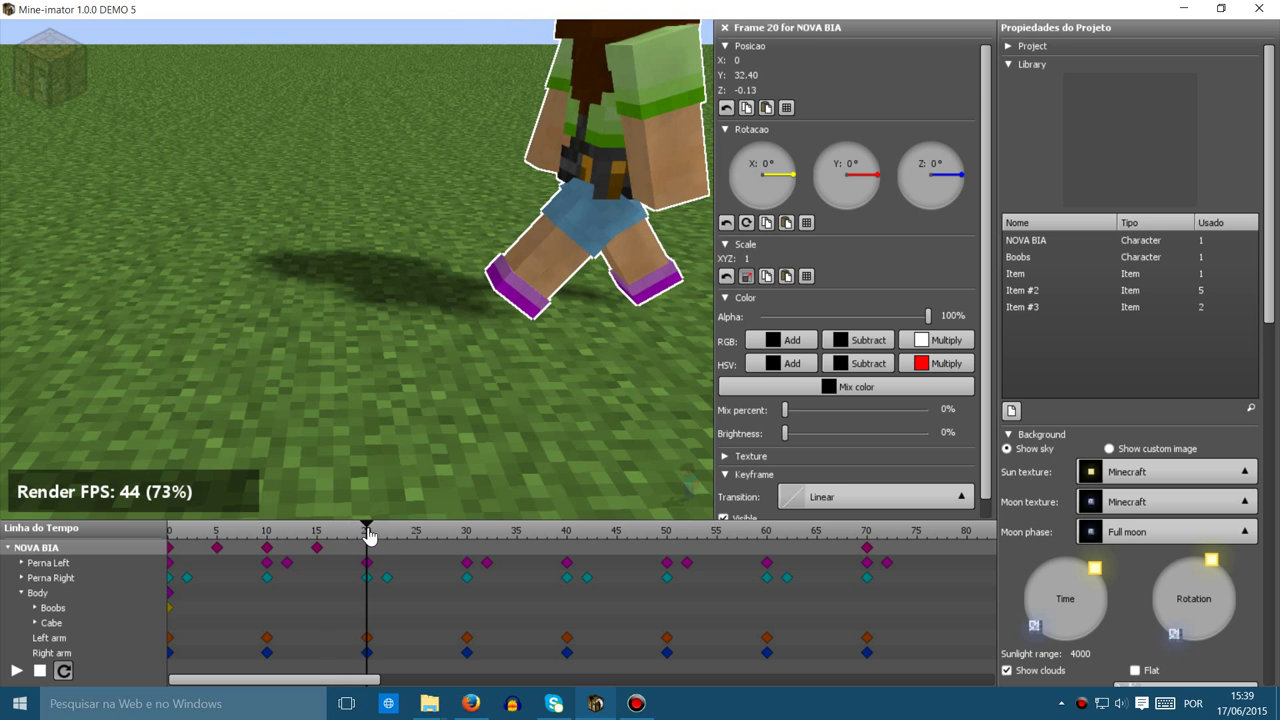
{"action": "left_click_drag", "start_coordinate": [593, 258], "coordinate": [594, 268]}
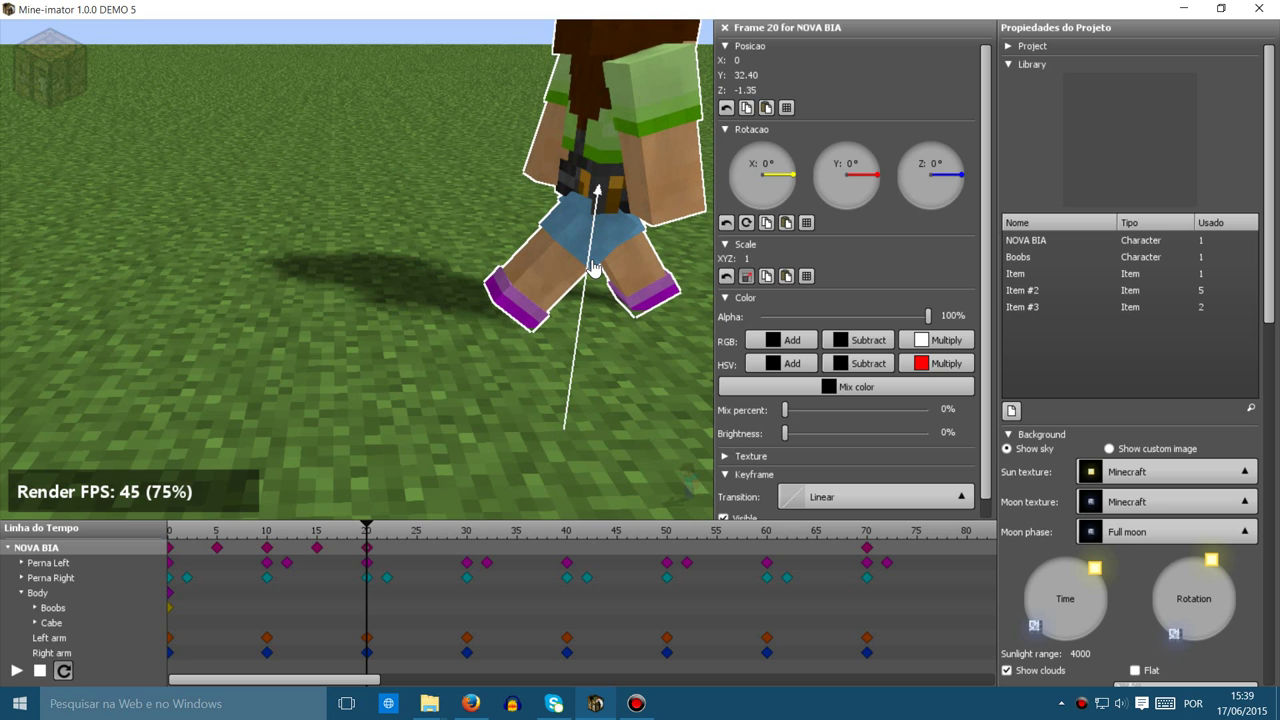
Key the character's Z position at about -0.37 on frame 25 and about -1.70 on frame 30.
{"action": "left_click_drag", "start_coordinate": [367, 521], "coordinate": [420, 533]}
{"action": "right_click_drag", "start_coordinate": [444, 375], "coordinate": [590, 372]}
{"action": "right_click_drag", "start_coordinate": [343, 260], "coordinate": [343, 260]}
{"action": "left_click_drag", "start_coordinate": [490, 300], "coordinate": [493, 291]}
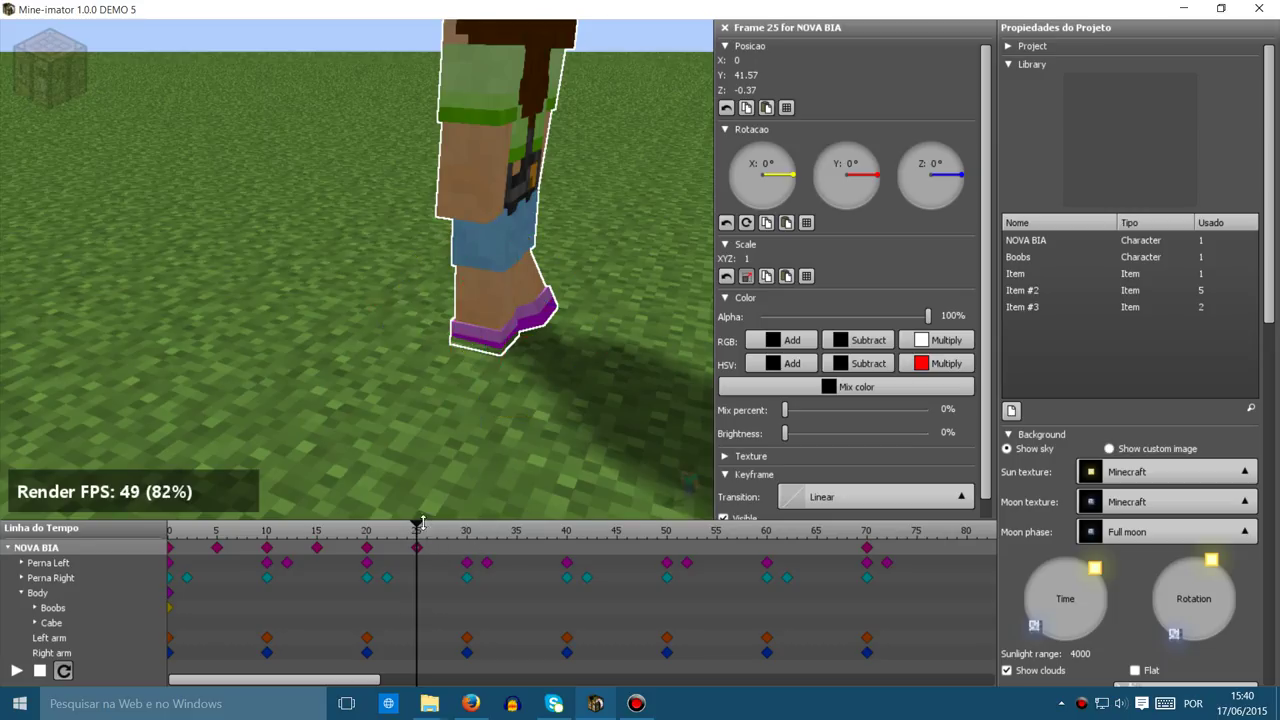
{"action": "left_click_drag", "start_coordinate": [420, 532], "coordinate": [465, 513]}
{"action": "left_click_drag", "start_coordinate": [398, 250], "coordinate": [405, 261]}
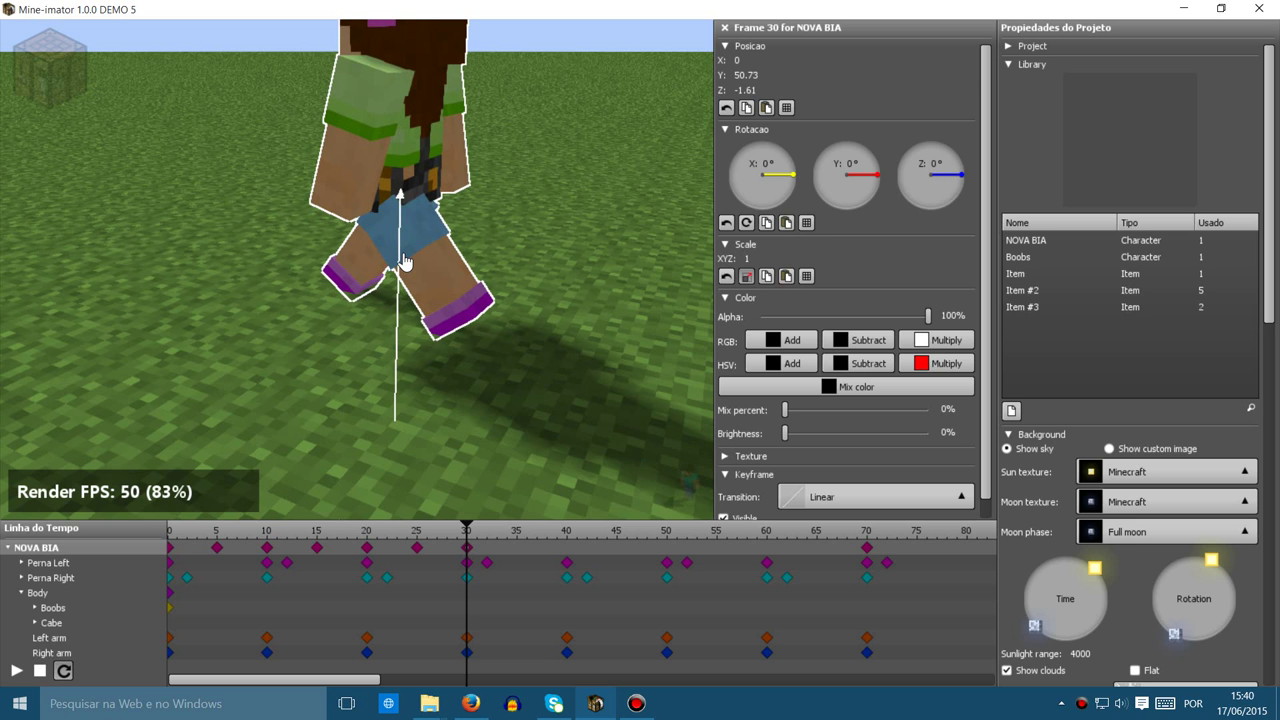
{"action": "left_click_drag", "start_coordinate": [404, 261], "coordinate": [404, 260]}
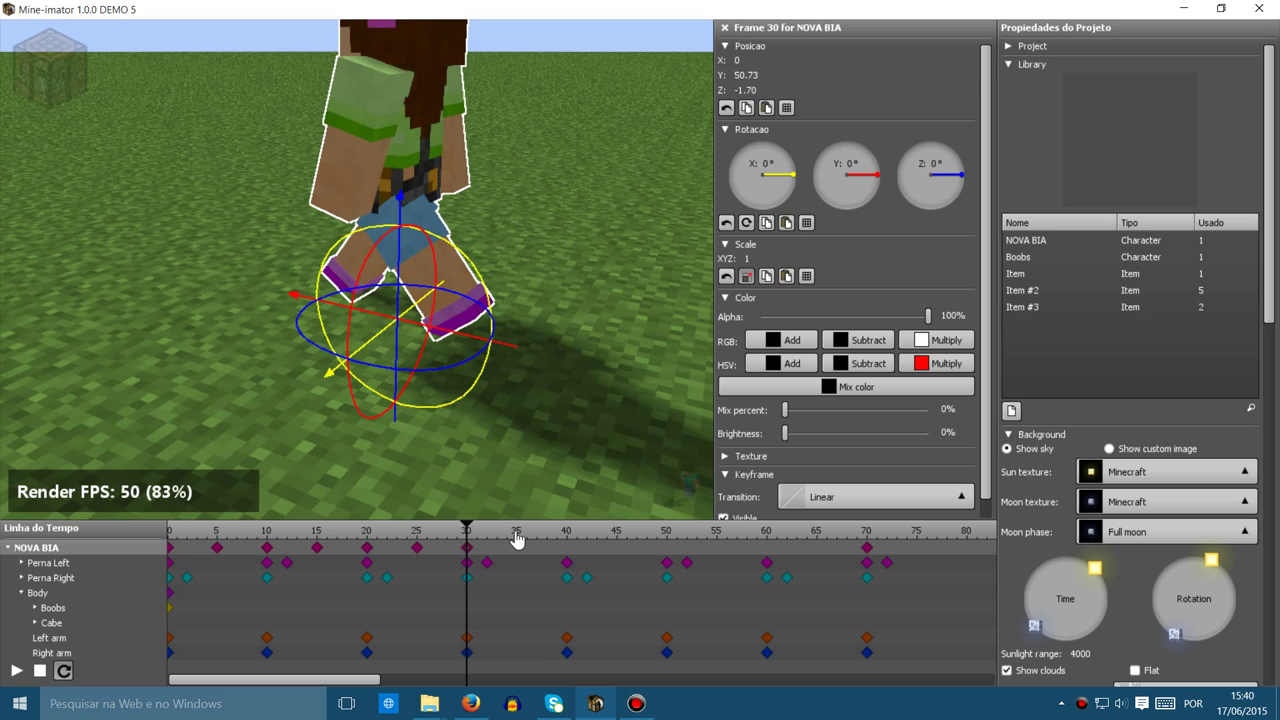
Add a NOVA BIA keyframe at frame 35 and set its Z position to 0.
{"action": "left_click_drag", "start_coordinate": [470, 530], "coordinate": [516, 540]}
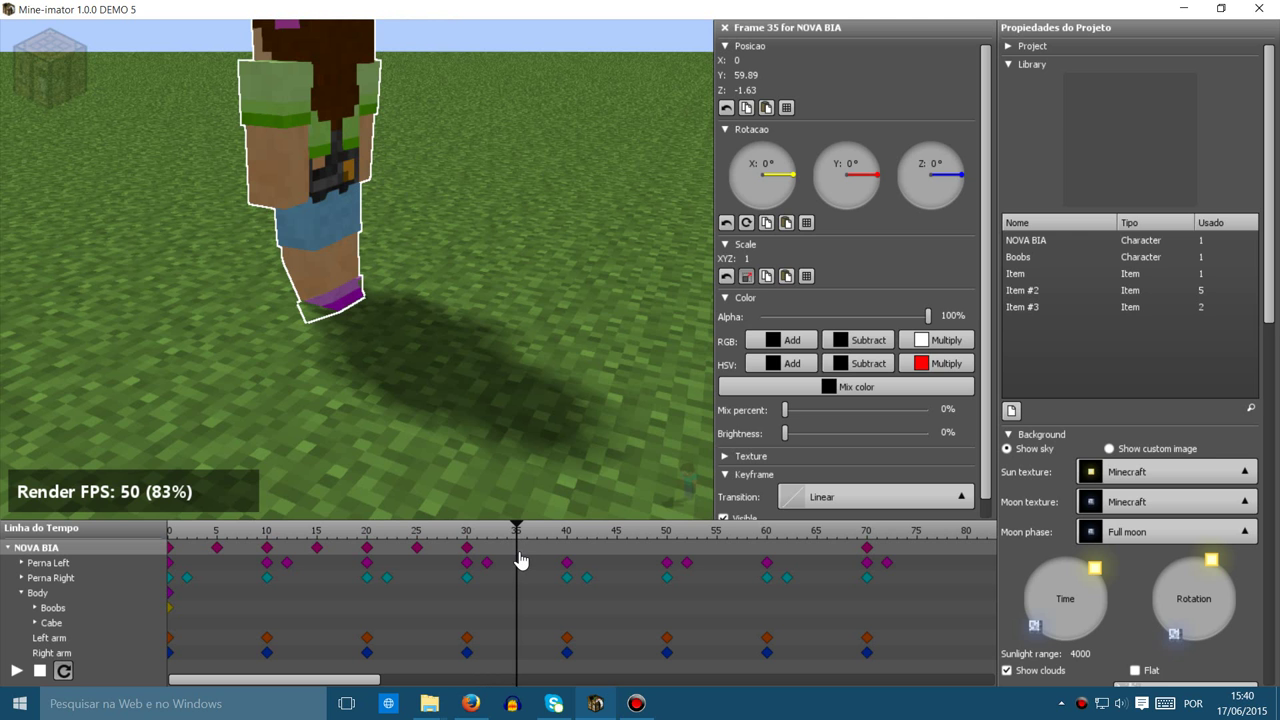
{"action": "left_click", "coordinate": [519, 558]}
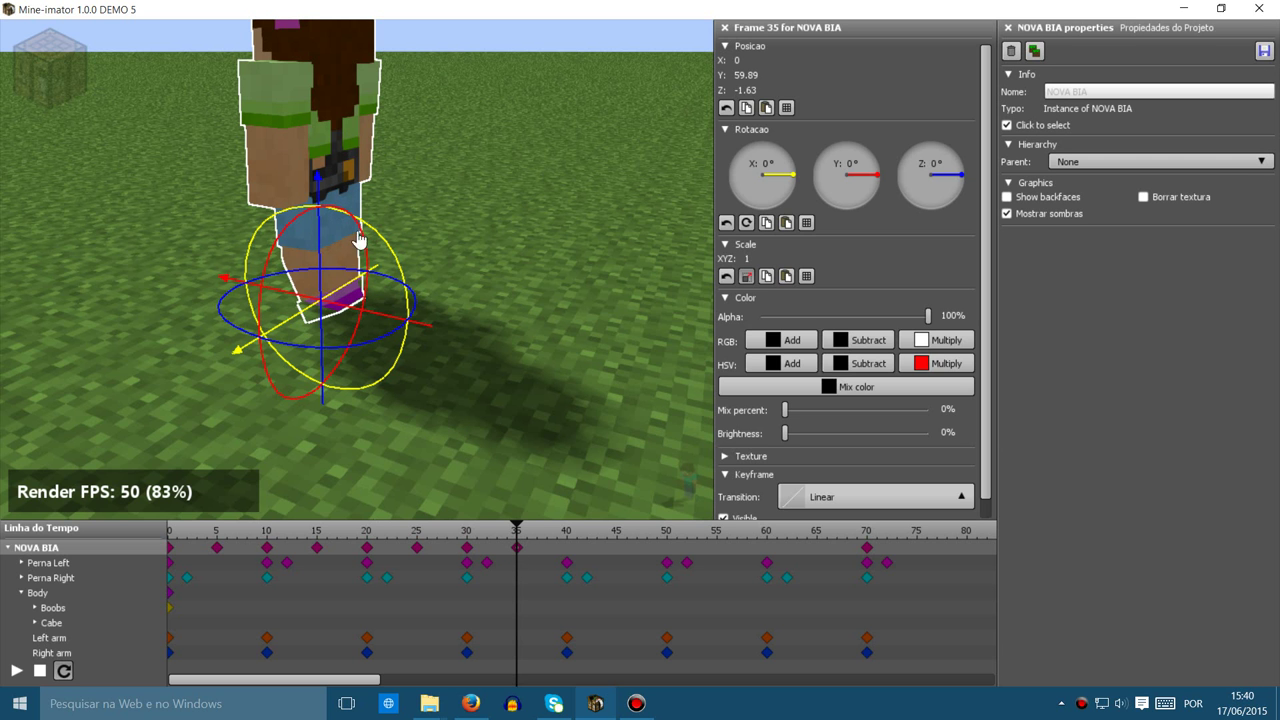
{"action": "left_click_drag", "start_coordinate": [430, 312], "coordinate": [371, 294]}
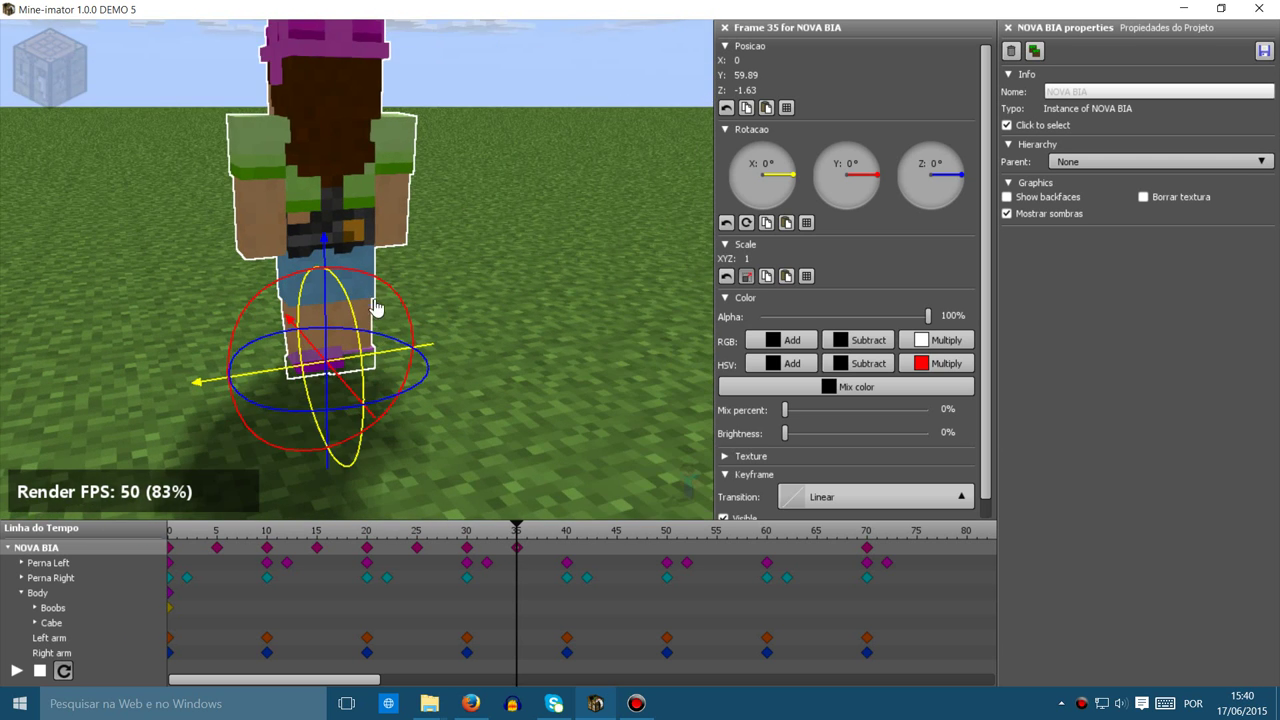
{"action": "left_click", "coordinate": [752, 90]}
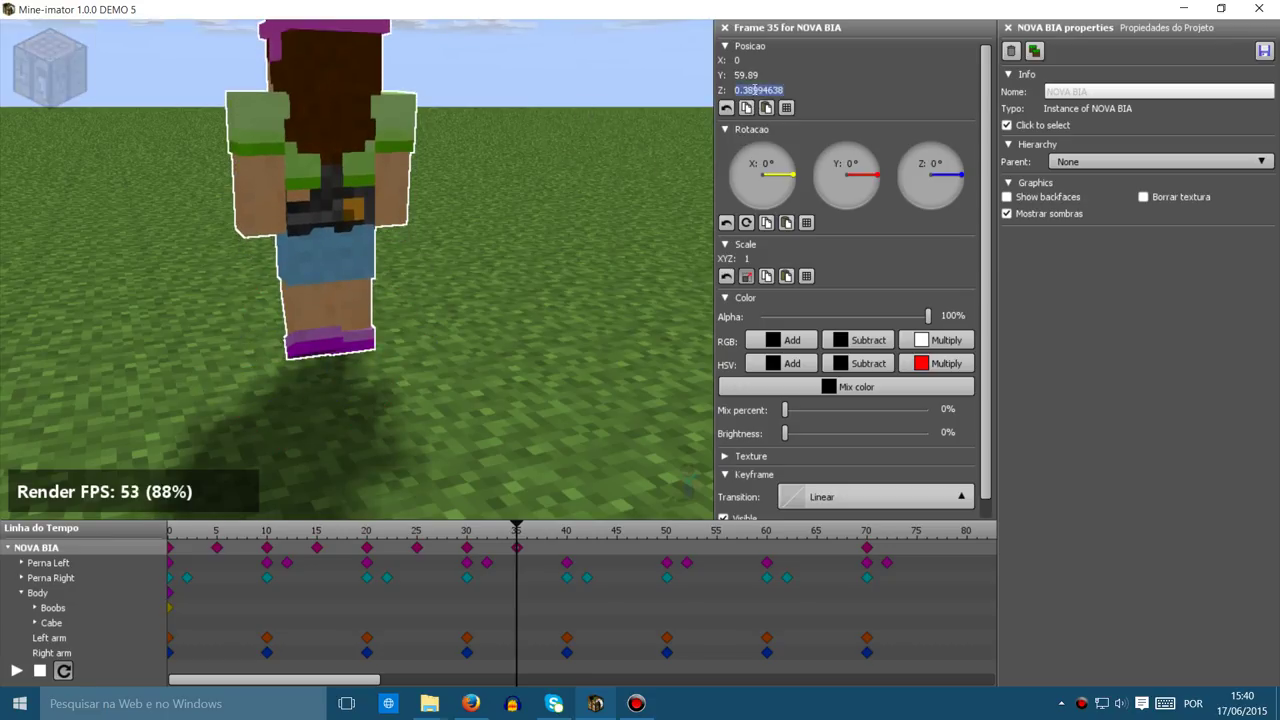
{"action": "type", "text": "0"}
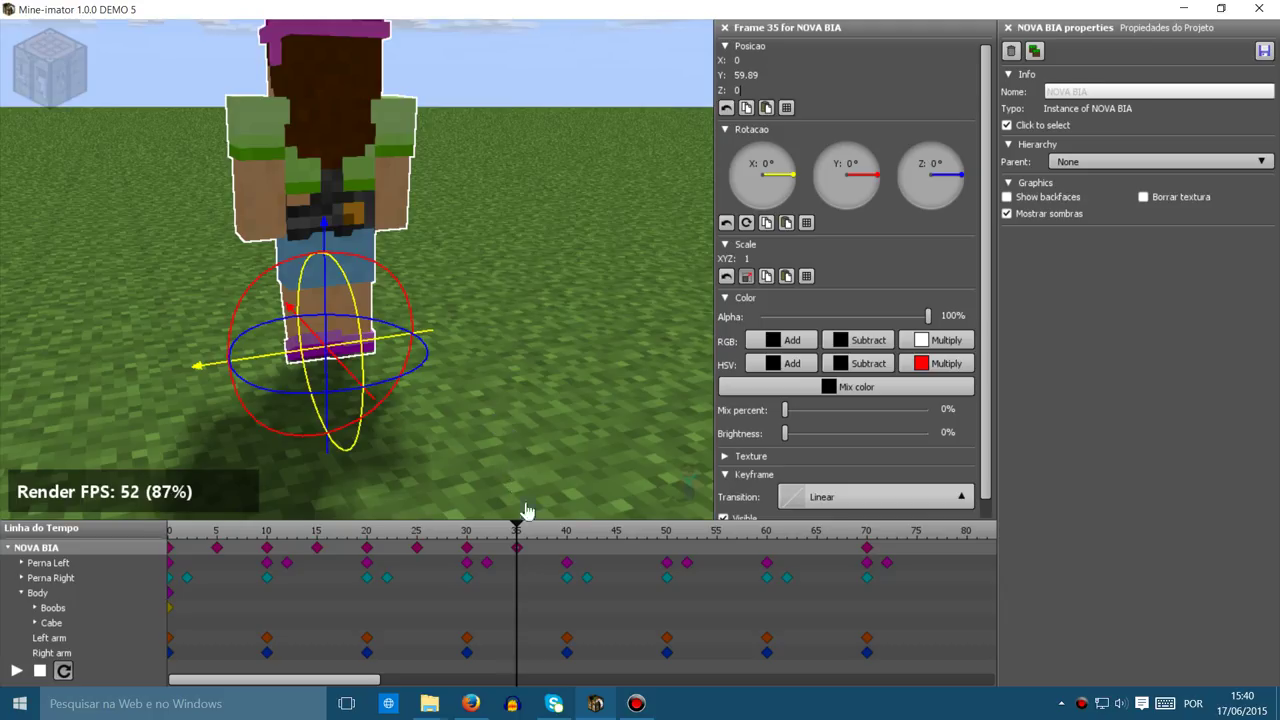
Add a NOVA BIA keyframe at frame 40 and lower the character to a Z position of about -1.23.
{"action": "left_click_drag", "start_coordinate": [520, 533], "coordinate": [568, 533]}
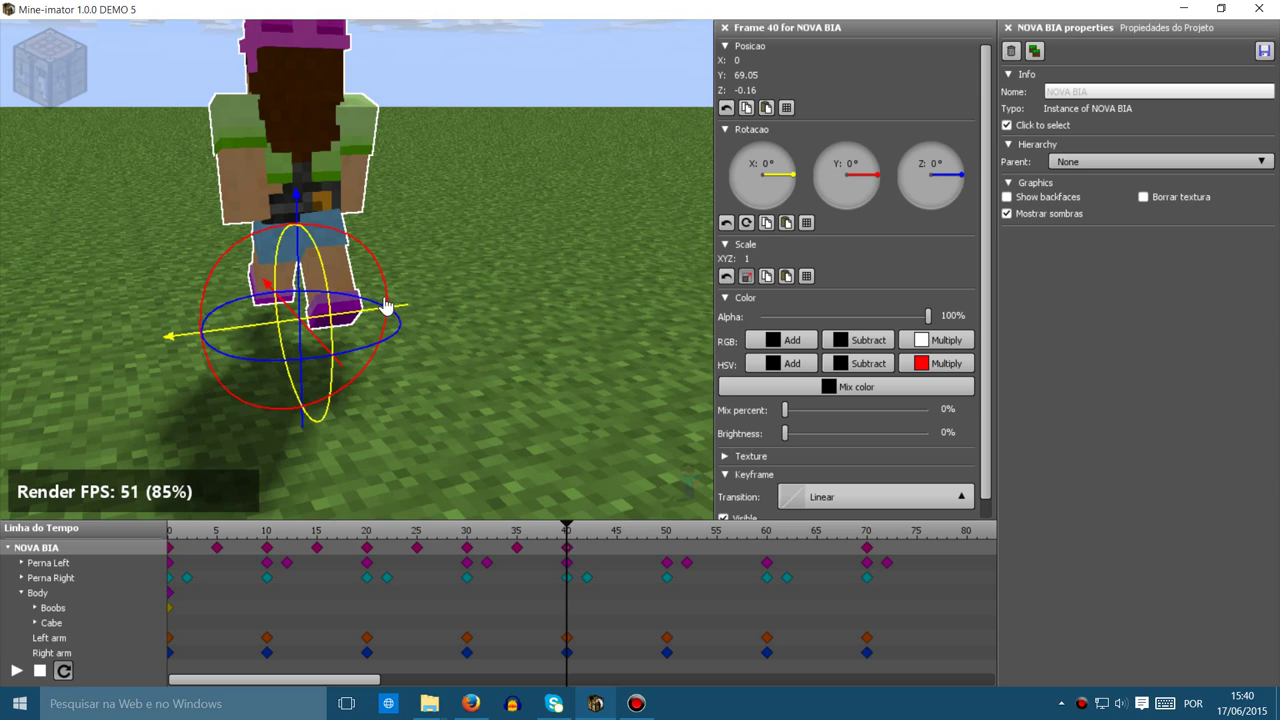
{"action": "left_click_drag", "start_coordinate": [400, 300], "coordinate": [462, 308]}
{"action": "key", "text": "w"}
{"action": "right_click_drag", "start_coordinate": [356, 266], "coordinate": [366, 240]}
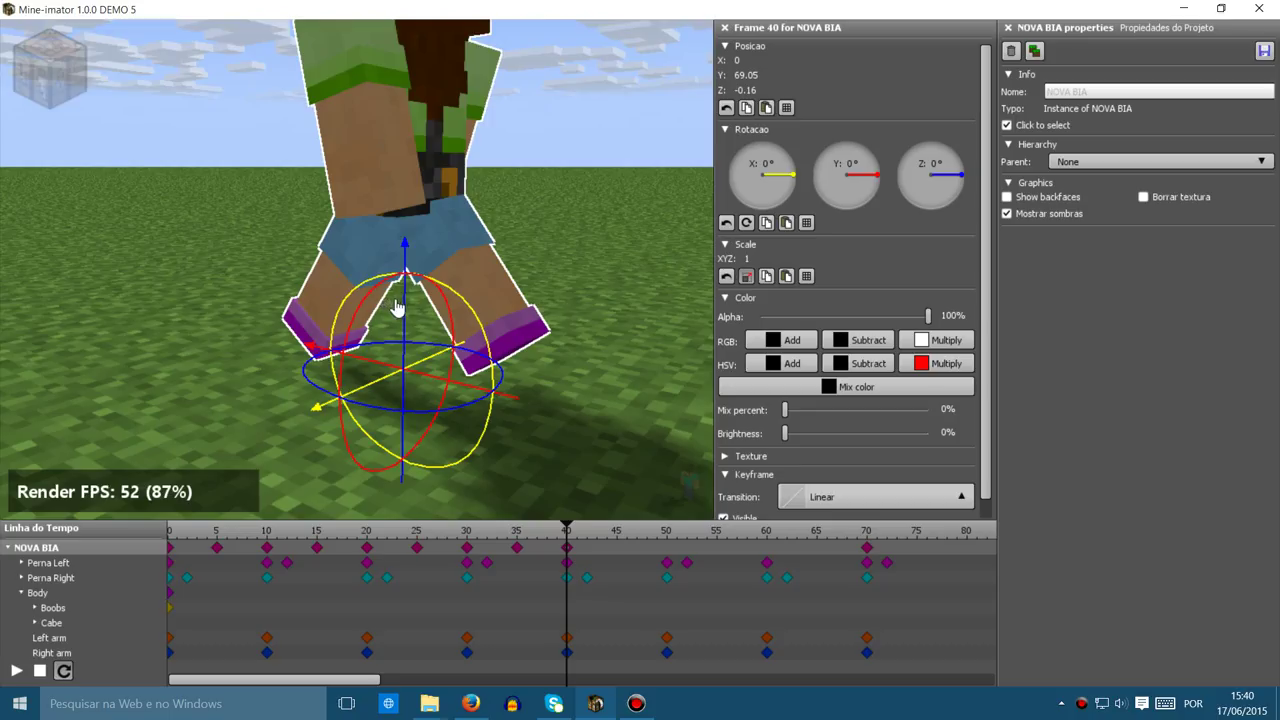
{"action": "mouse_move", "coordinate": [404, 311]}
{"action": "left_mouse_down"}
{"action": "mouse_move", "coordinate": [394, 340]}
{"action": "mouse_move", "coordinate": [403, 325]}
{"action": "left_mouse_up"}
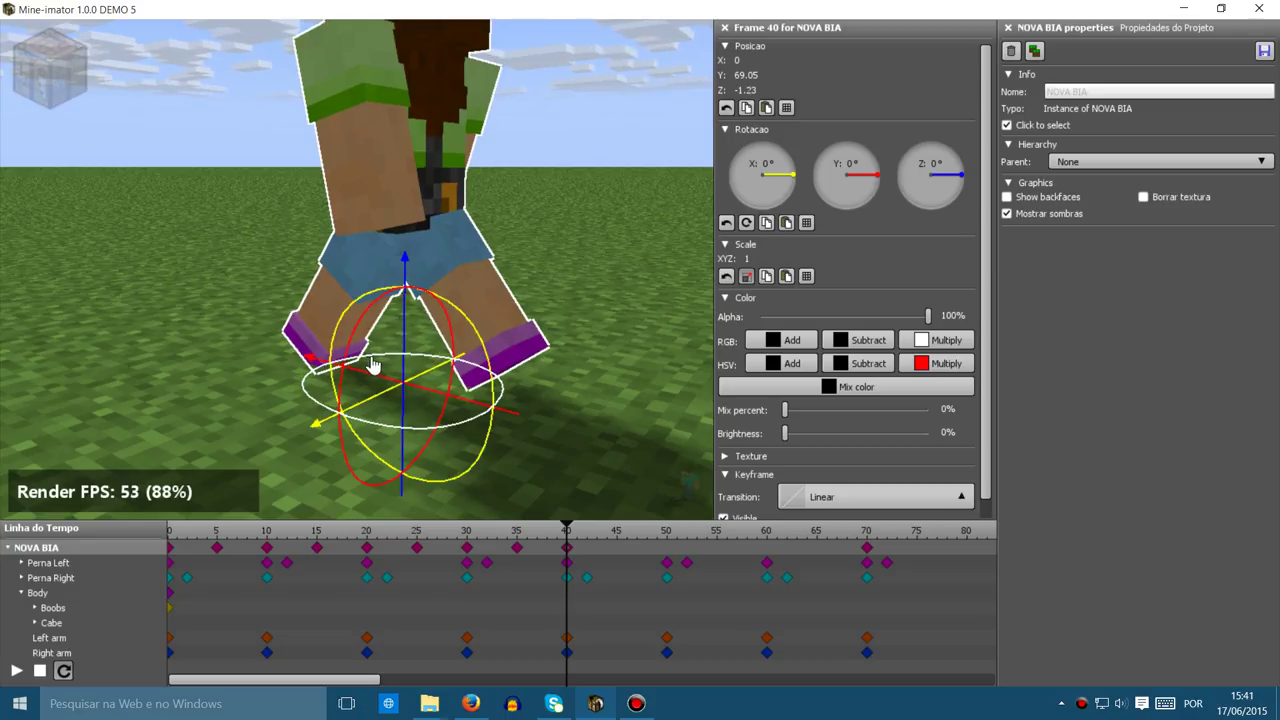
Key NOVA BIA's Z position at 0 on frame 45 and at -1 on frame 50.
{"action": "left_click", "coordinate": [621, 563]}
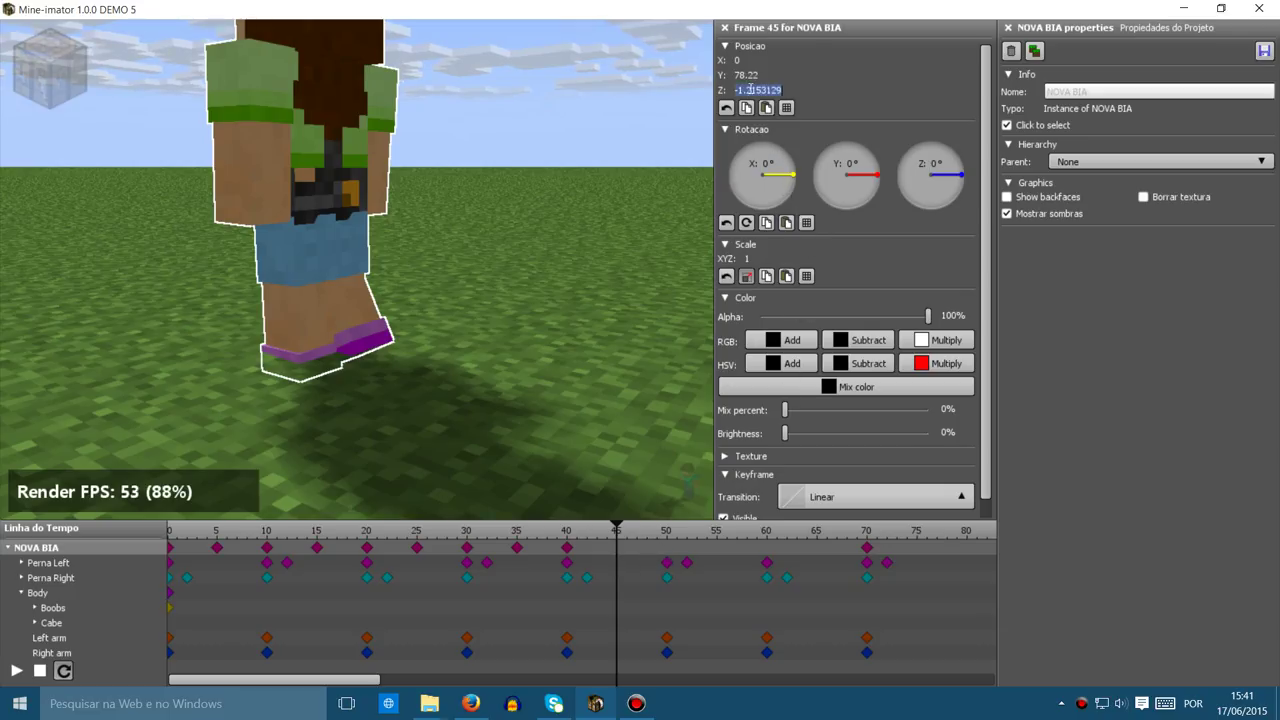
{"action": "type", "text": "0"}
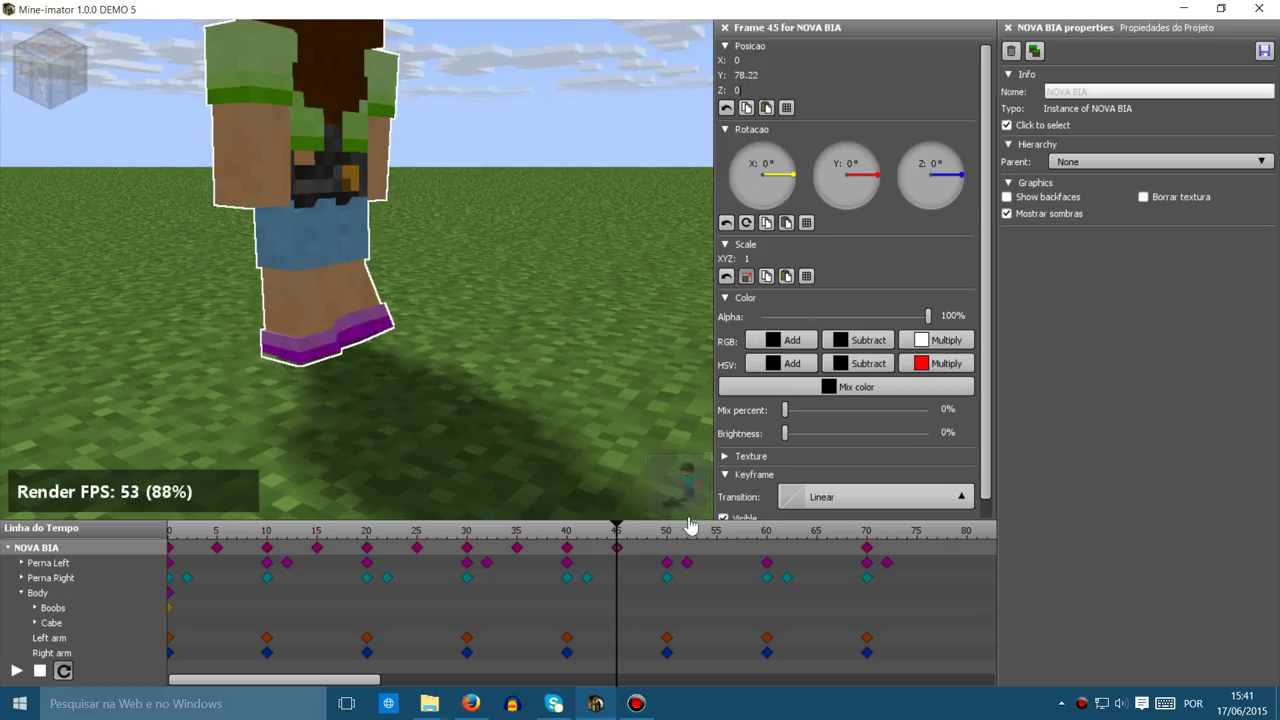
{"action": "left_click", "coordinate": [669, 553]}
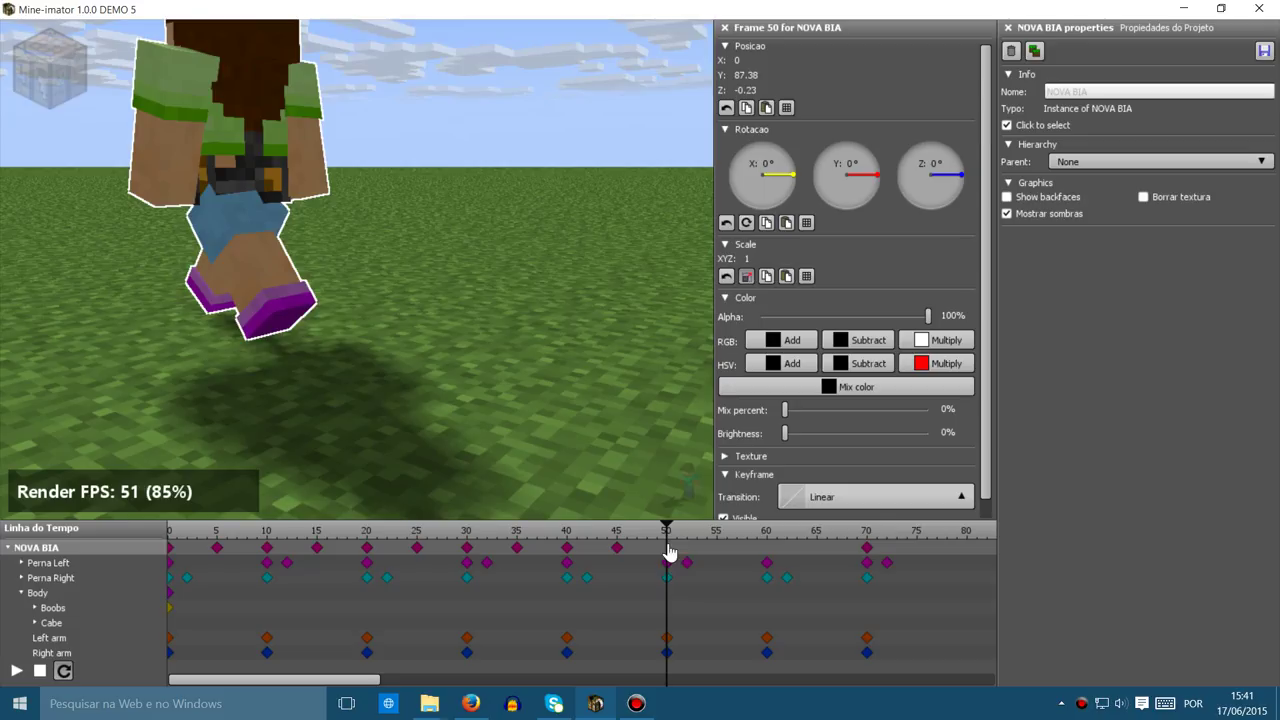
{"action": "left_click_drag", "start_coordinate": [753, 89], "coordinate": [755, 89]}
{"action": "left_click", "coordinate": [755, 89]}
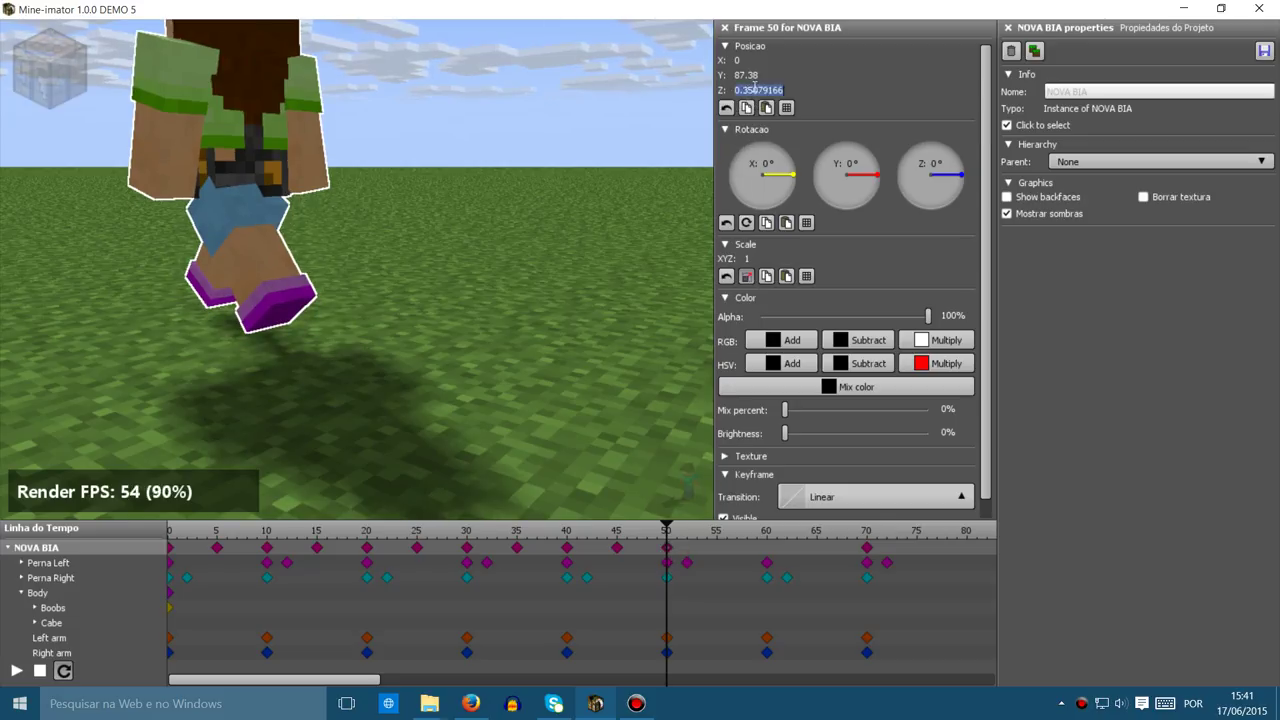
{"action": "type", "text": "-1"}
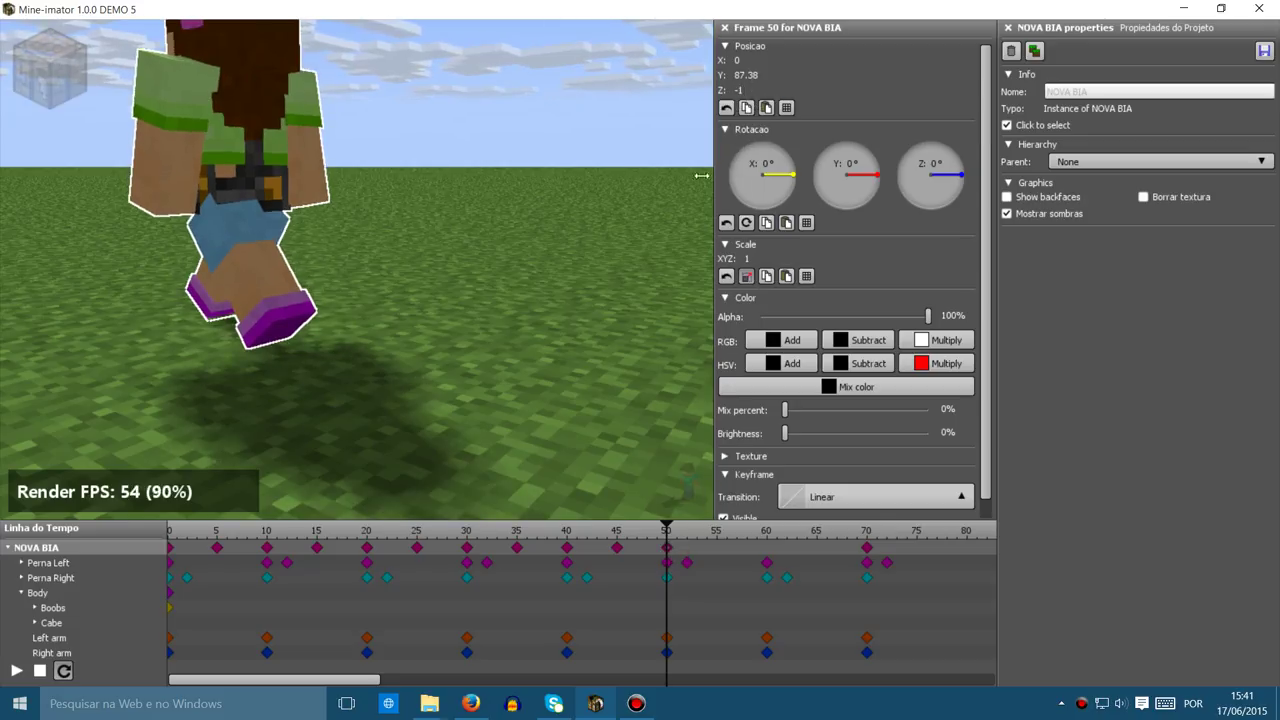
Key NOVA BIA's Z position at 0 on frame 55 and at -1 on frame 60.
{"action": "left_click_drag", "start_coordinate": [637, 455], "coordinate": [668, 500]}
{"action": "right_click_drag", "start_coordinate": [668, 500], "coordinate": [690, 494]}
{"action": "key", "text": "w"}
{"action": "right_click_drag", "start_coordinate": [555, 235], "coordinate": [363, 283]}
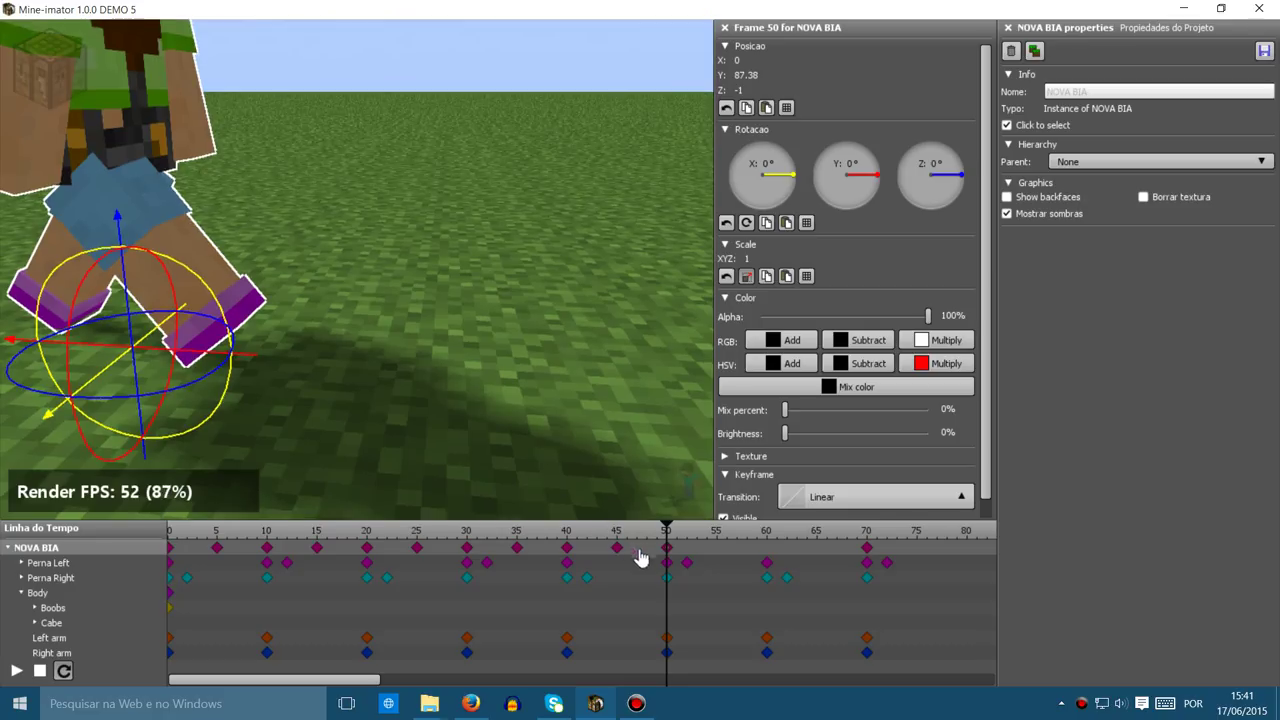
{"action": "left_click", "coordinate": [718, 561]}
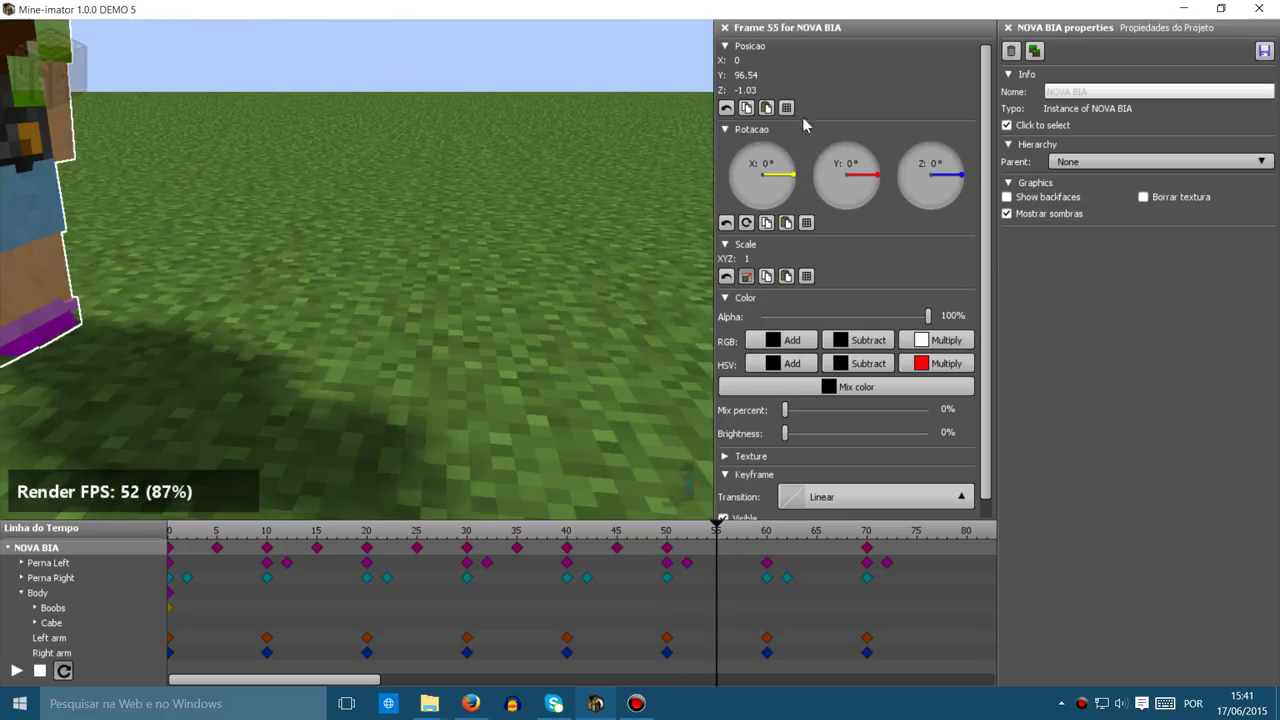
{"action": "left_click", "coordinate": [763, 89]}
{"action": "type", "text": "0"}
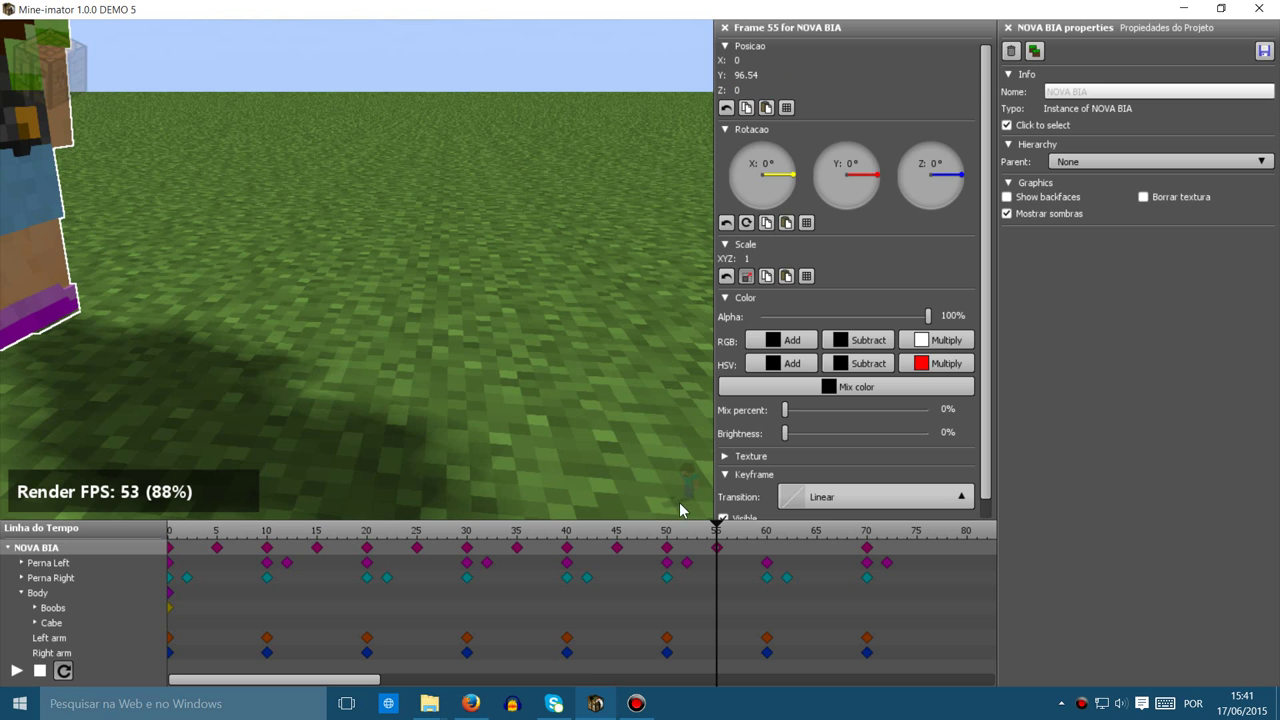
{"action": "left_click", "coordinate": [767, 556]}
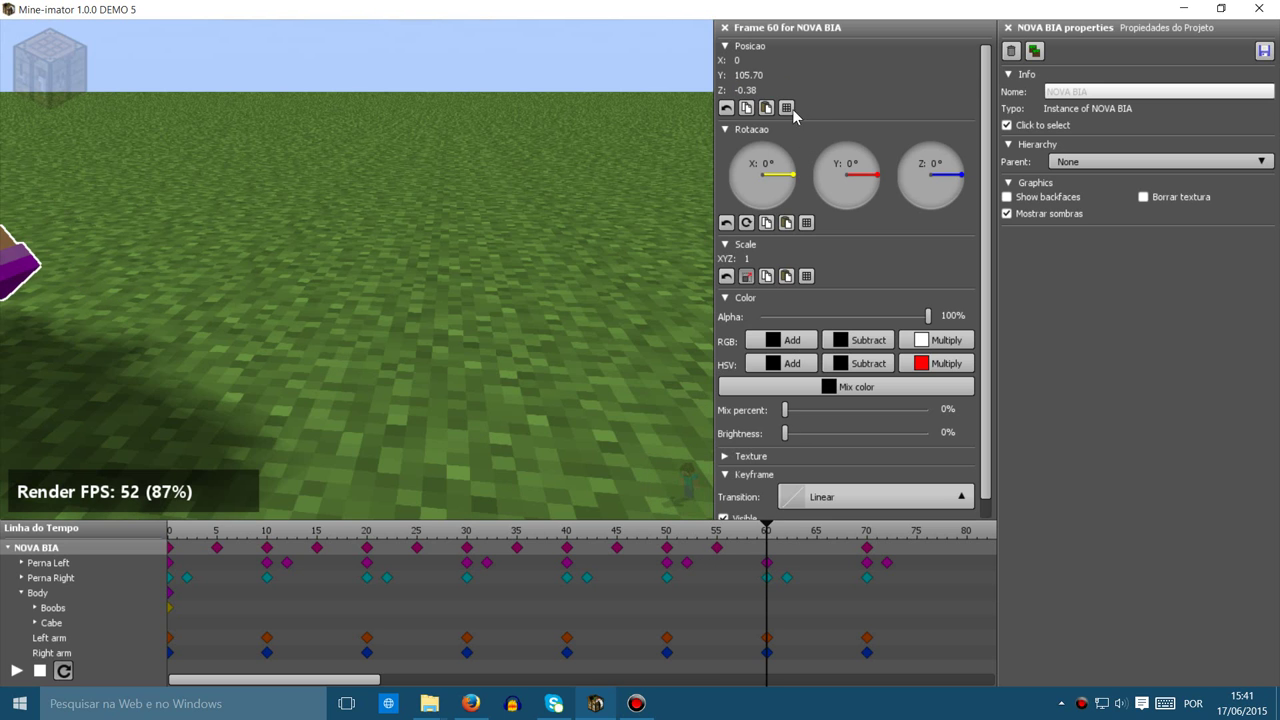
{"action": "type", "text": "-1"}
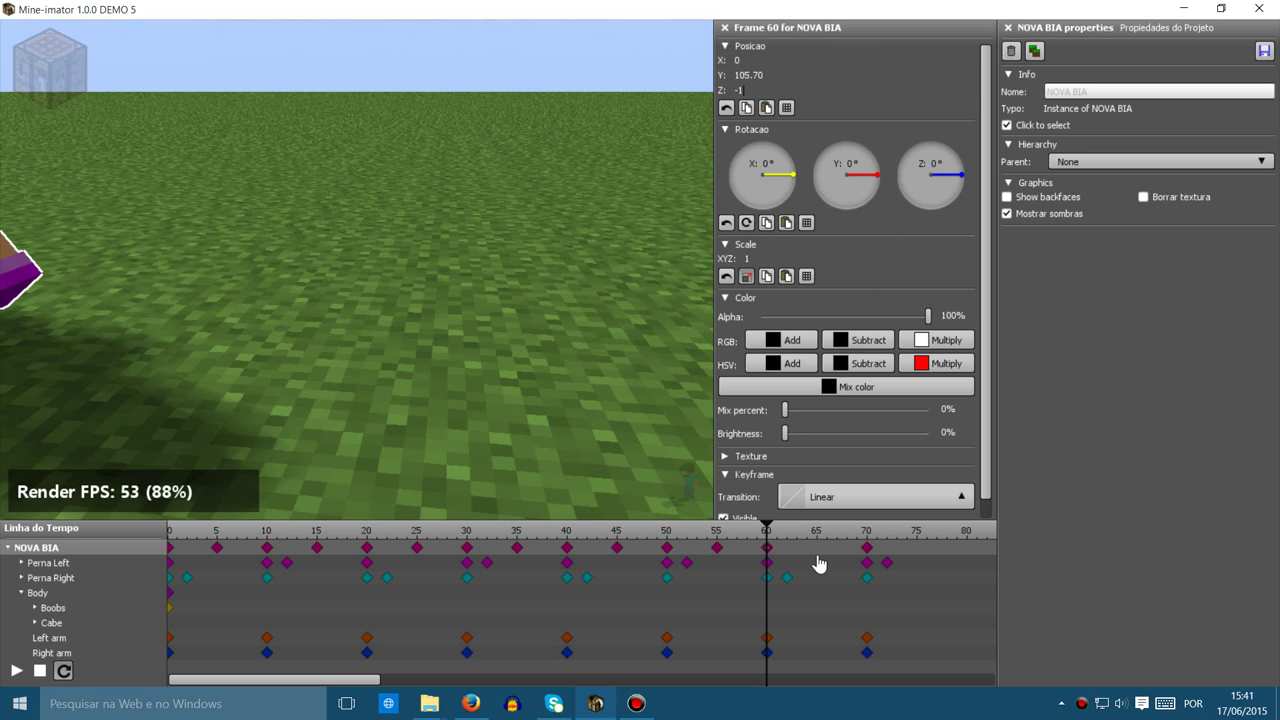
Add a NOVA BIA keyframe at frame 65 with a Z position of 0.
{"action": "left_click", "coordinate": [817, 556]}
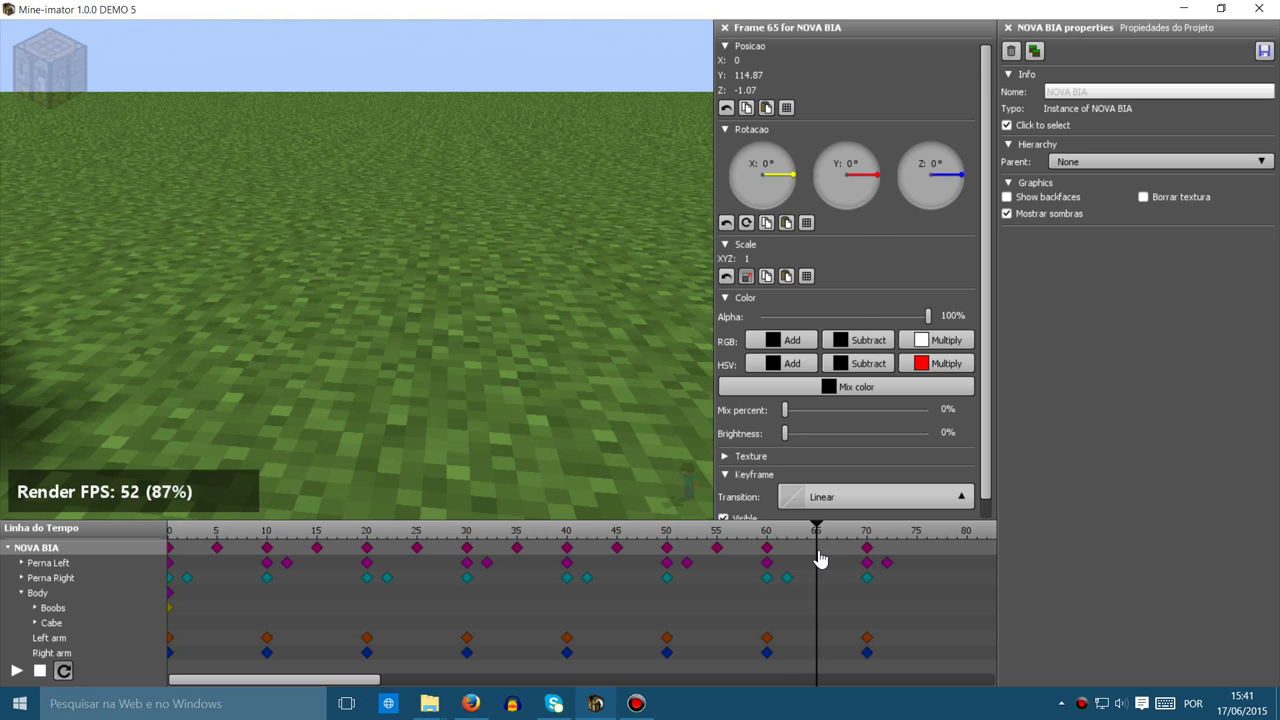
{"action": "type", "text": "0"}
{"action": "key", "text": "Return"}
Deselect the character and play the walk animation with her whole body in view, then stop playback.
{"action": "left_click", "coordinate": [869, 557]}
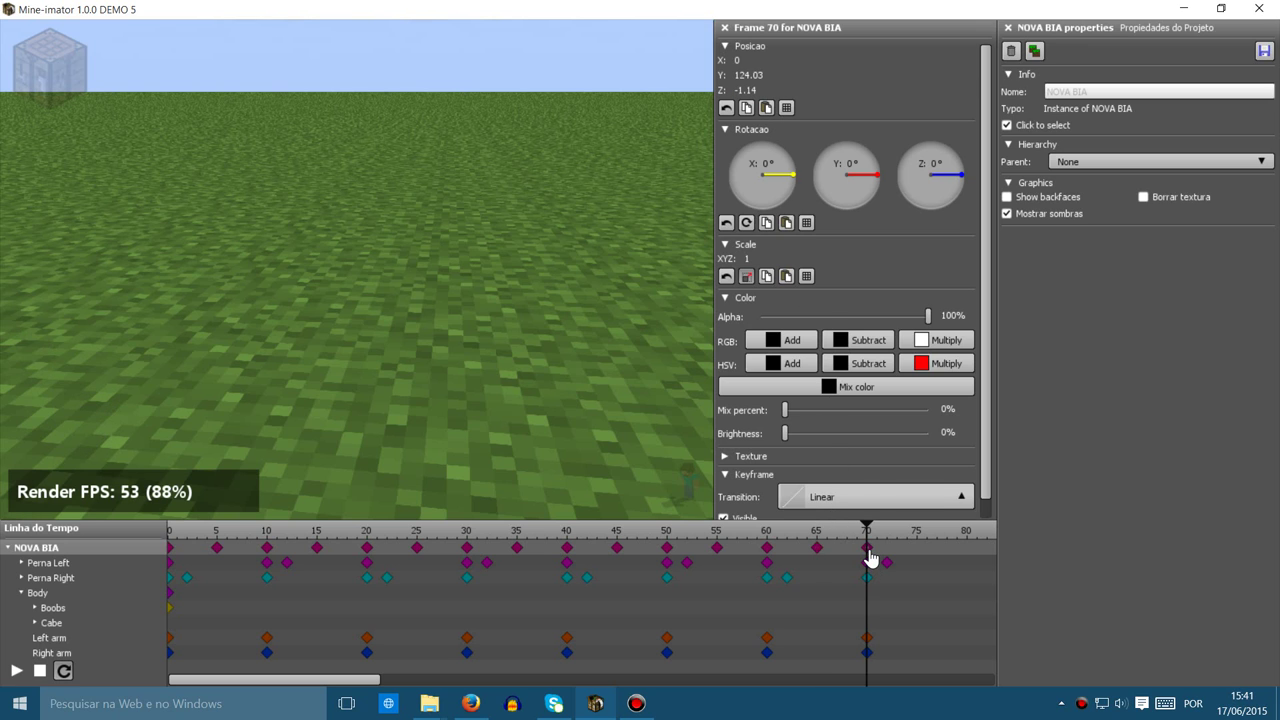
{"action": "left_click", "coordinate": [635, 155]}
{"action": "left_click_drag", "start_coordinate": [635, 155], "coordinate": [800, 182]}
{"action": "right_click_drag", "start_coordinate": [498, 270], "coordinate": [630, 246]}
{"action": "right_click_drag", "start_coordinate": [385, 448], "coordinate": [425, 457]}
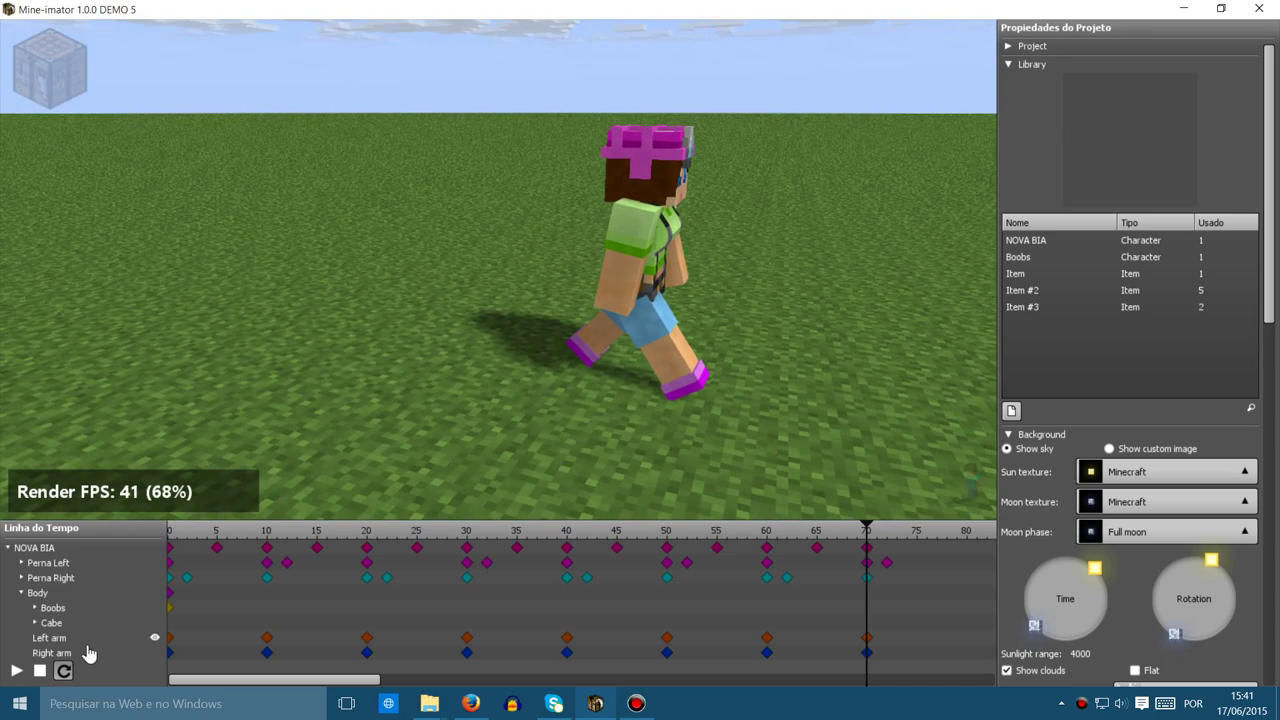
{"action": "left_click", "coordinate": [16, 671]}
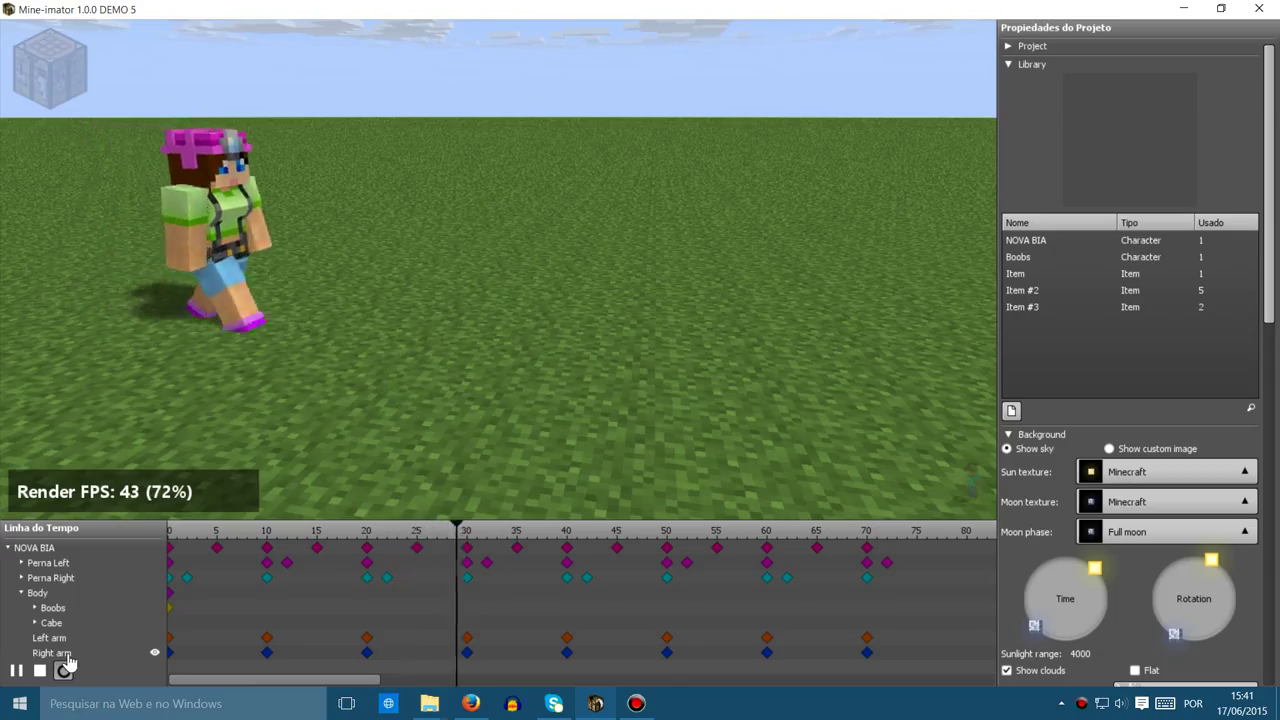
{"action": "left_click", "coordinate": [41, 671]}
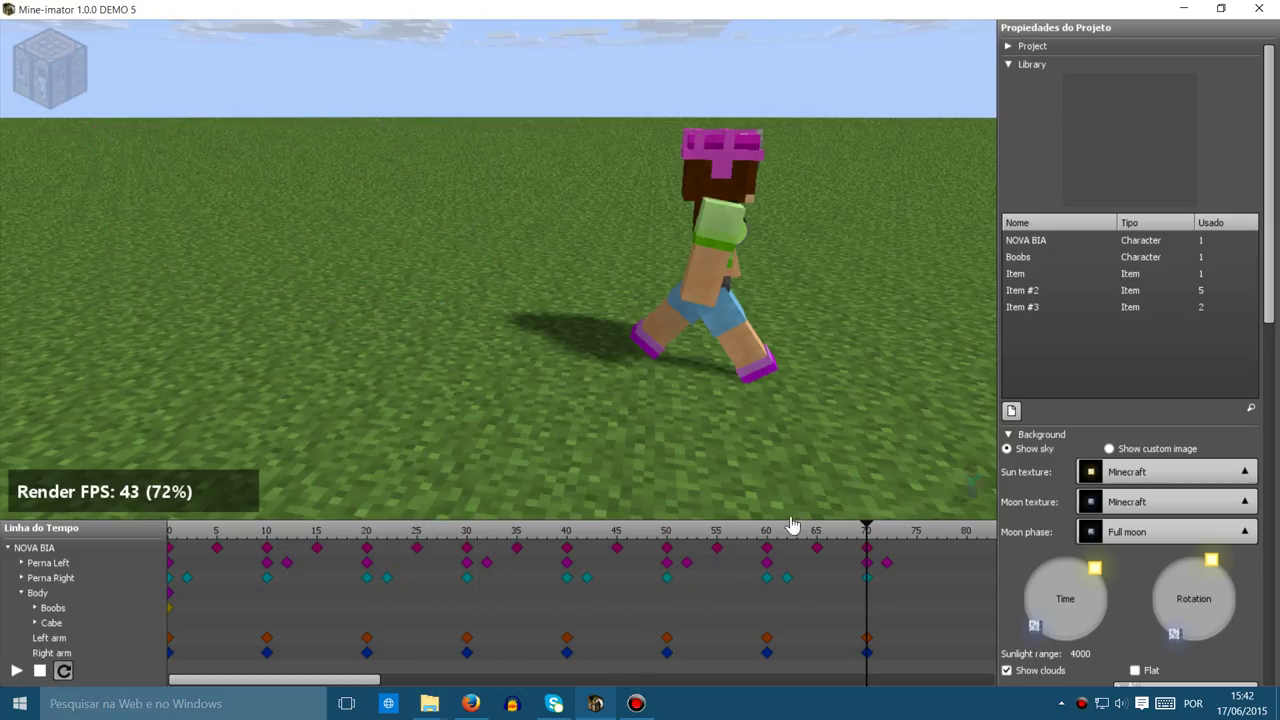
Scrub the early part of the walk up to frame 20 and examine the feet against the ground up close.
{"action": "left_click_drag", "start_coordinate": [873, 533], "coordinate": [227, 537]}
{"action": "left_click_drag", "start_coordinate": [149, 393], "coordinate": [225, 368]}
{"action": "key", "text": "w"}
{"action": "right_click_drag", "start_coordinate": [225, 368], "coordinate": [105, 356]}
{"action": "key", "text": "d"}
{"action": "left_click_drag", "start_coordinate": [230, 533], "coordinate": [368, 527]}
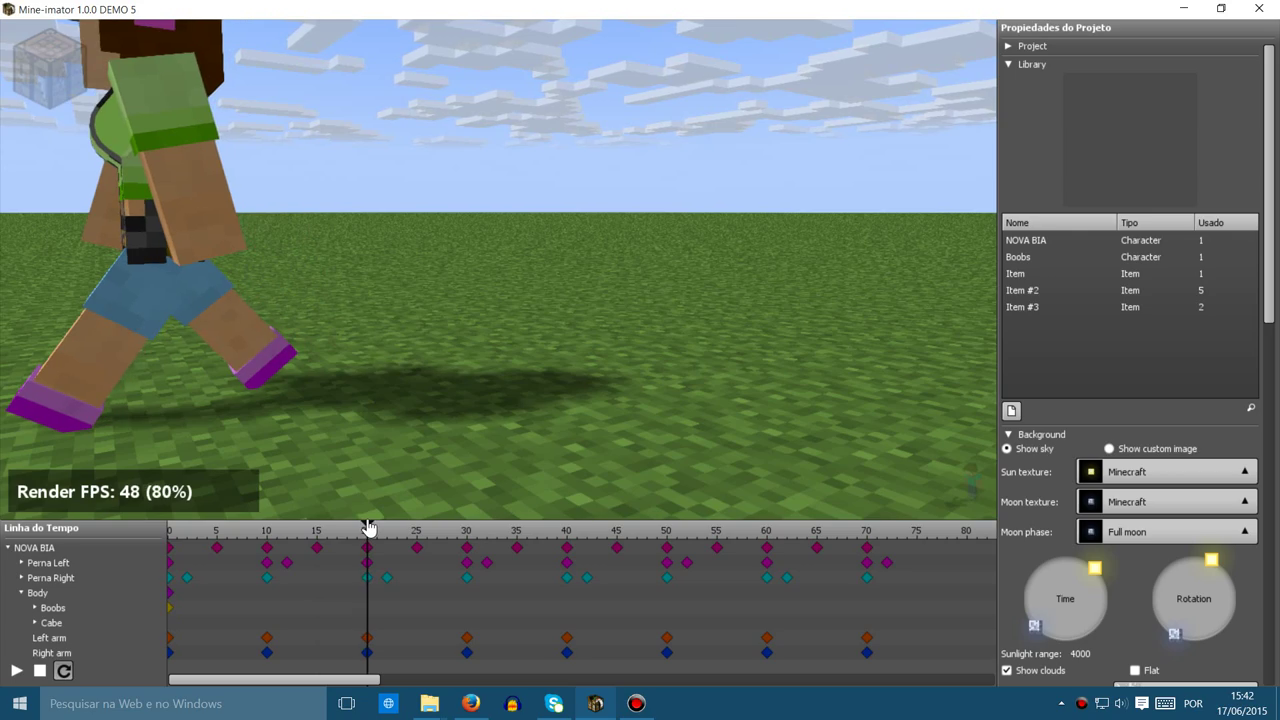
Play the walk from frame 20 with the whole character in view, stop it, and scrub past frame 70.
{"action": "left_click_drag", "start_coordinate": [402, 366], "coordinate": [245, 390]}
{"action": "mouse_move", "coordinate": [498, 269]}
{"action": "right_mouse_down"}
{"action": "mouse_move", "coordinate": [440, 300]}
{"action": "mouse_move", "coordinate": [510, 295]}
{"action": "mouse_move", "coordinate": [530, 275]}
{"action": "mouse_move", "coordinate": [493, 270]}
{"action": "right_mouse_up"}
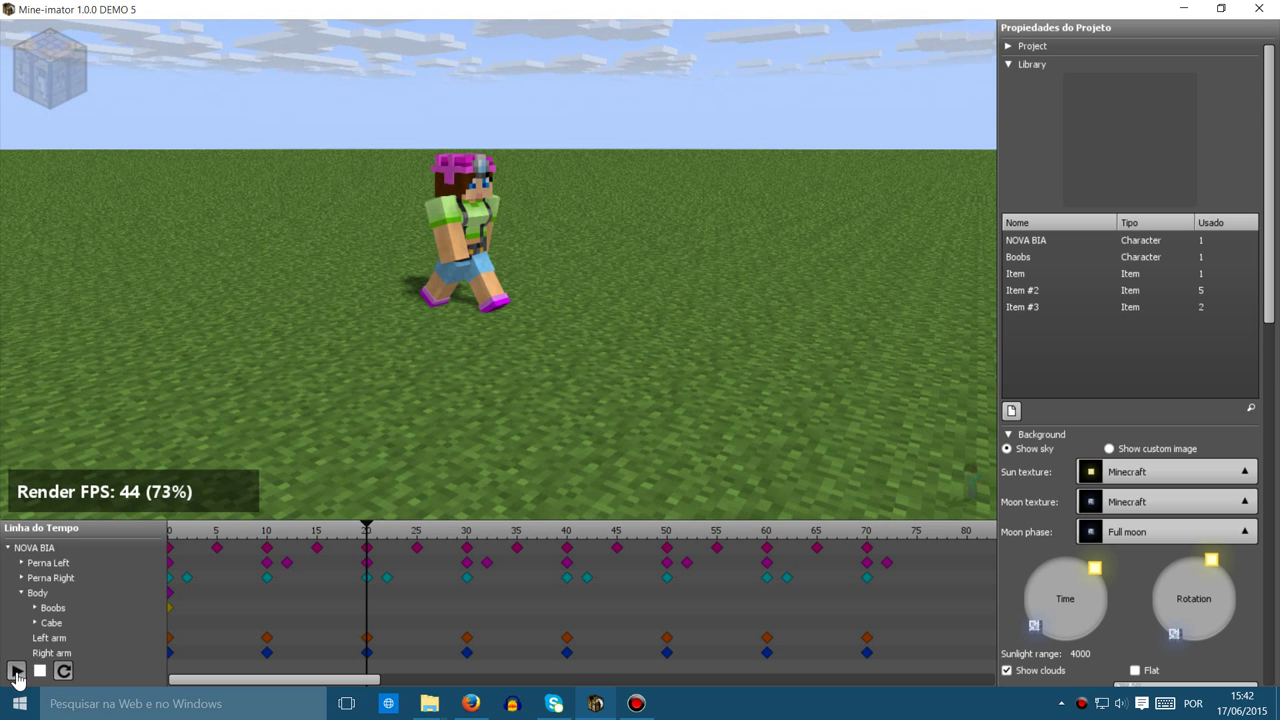
{"action": "left_click", "coordinate": [16, 672]}
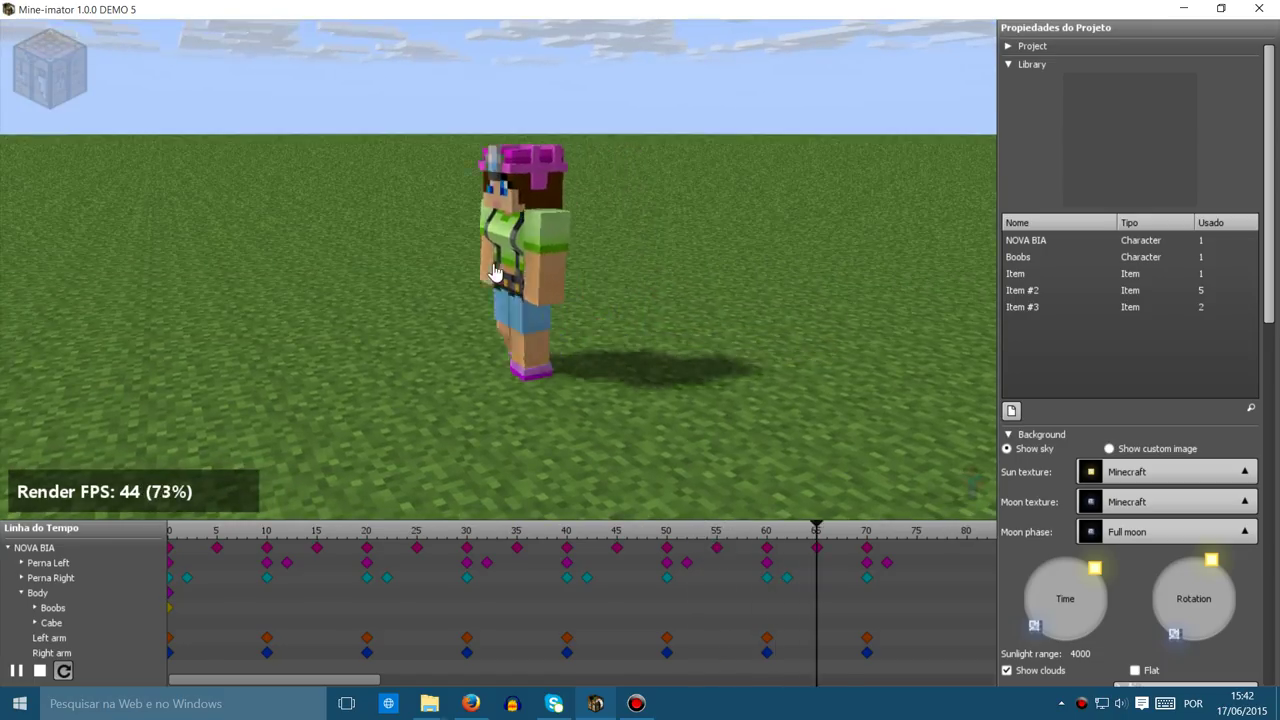
{"action": "left_click", "coordinate": [40, 671]}
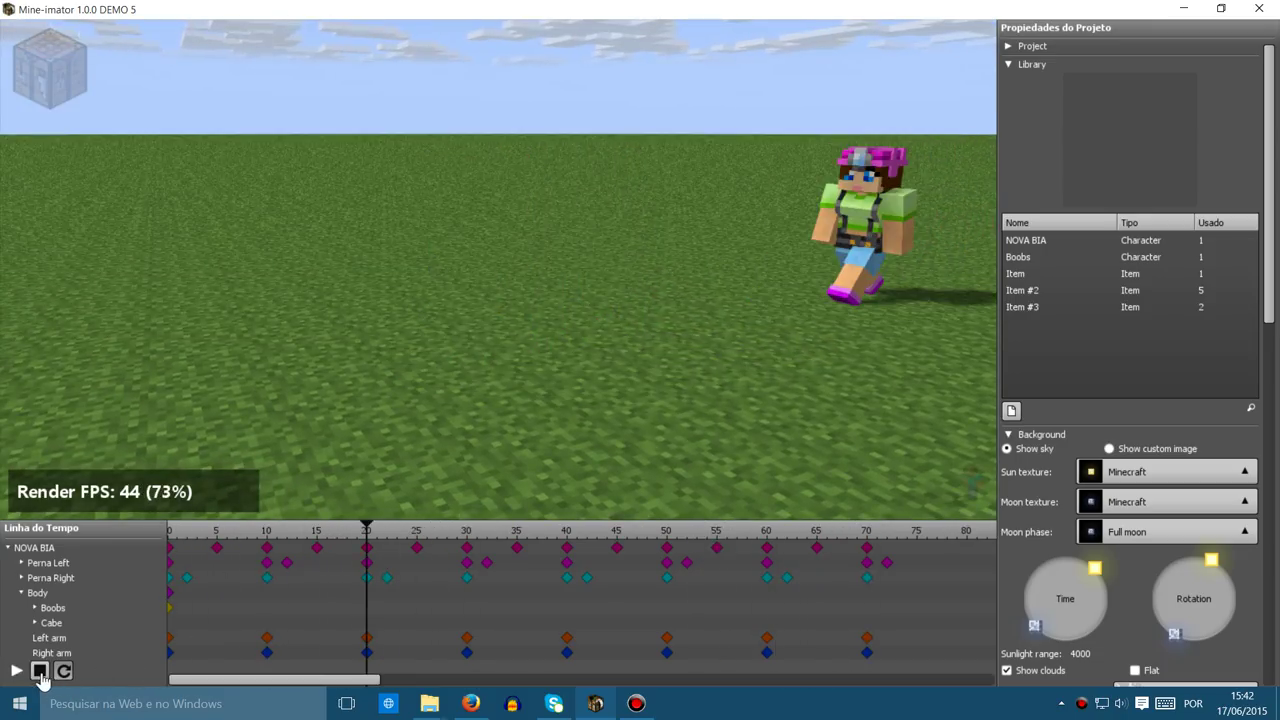
{"action": "left_click_drag", "start_coordinate": [370, 537], "coordinate": [820, 610]}
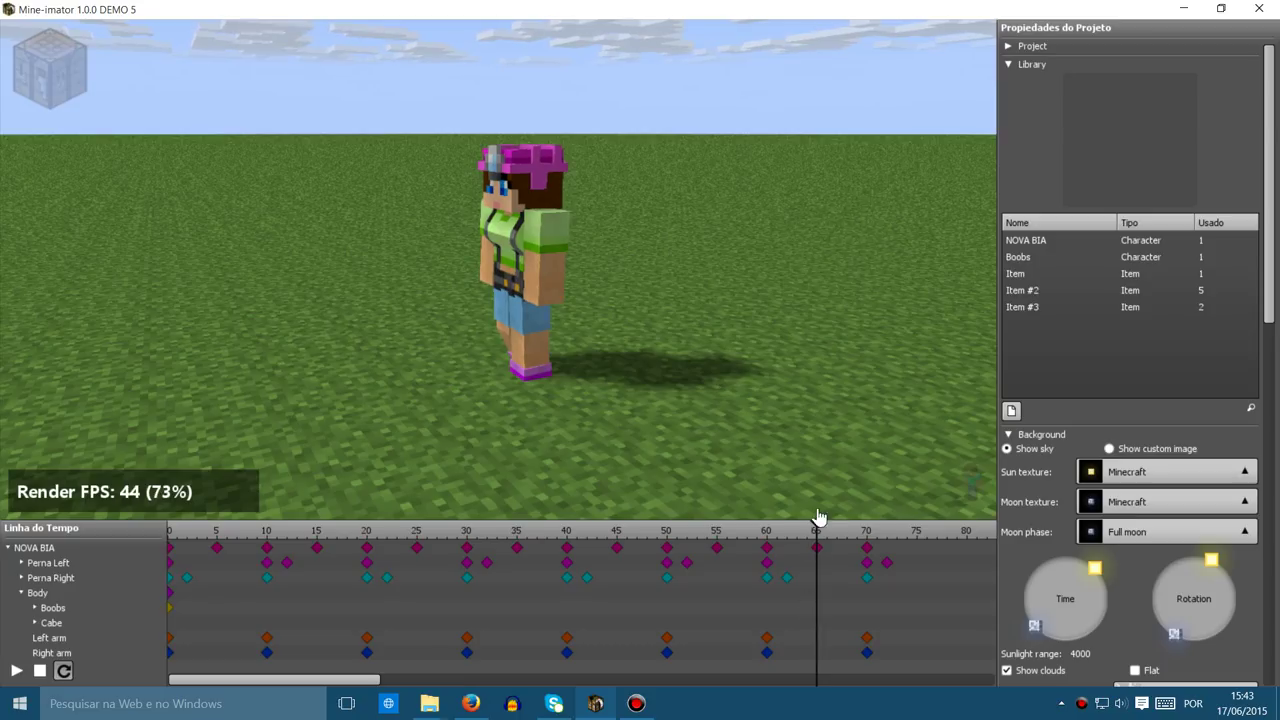
{"action": "left_click_drag", "start_coordinate": [820, 533], "coordinate": [899, 535]}
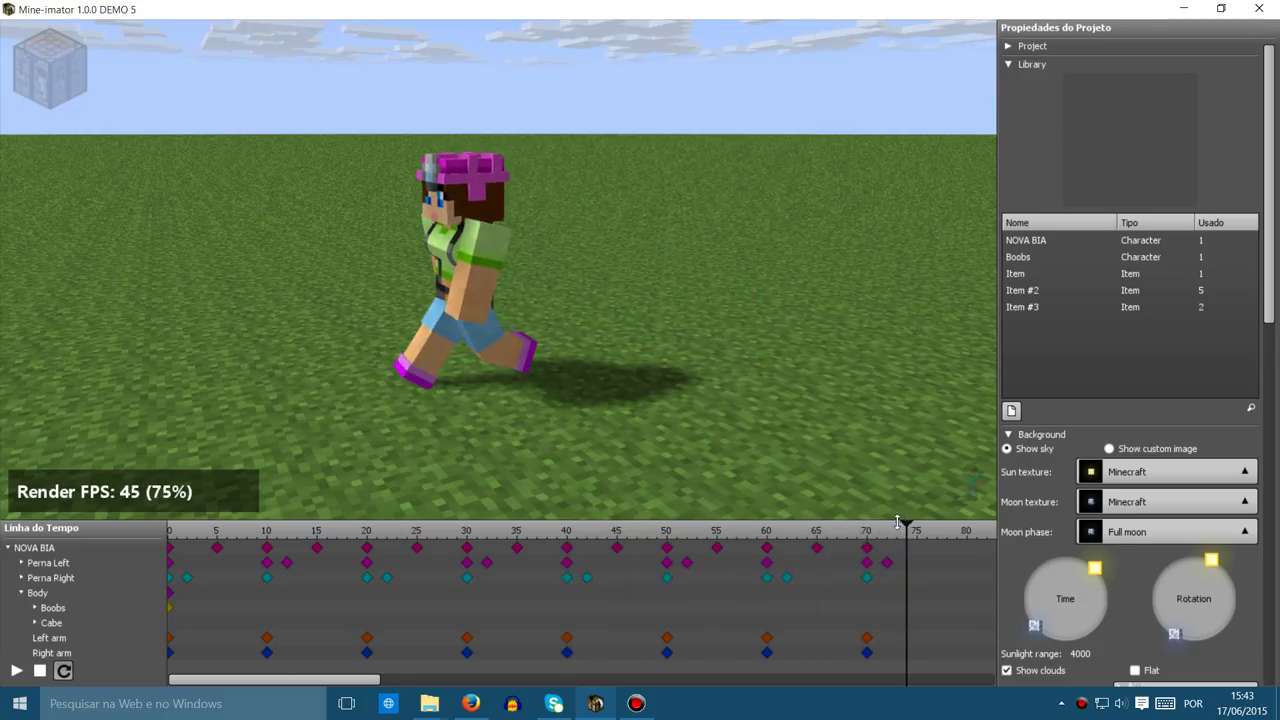